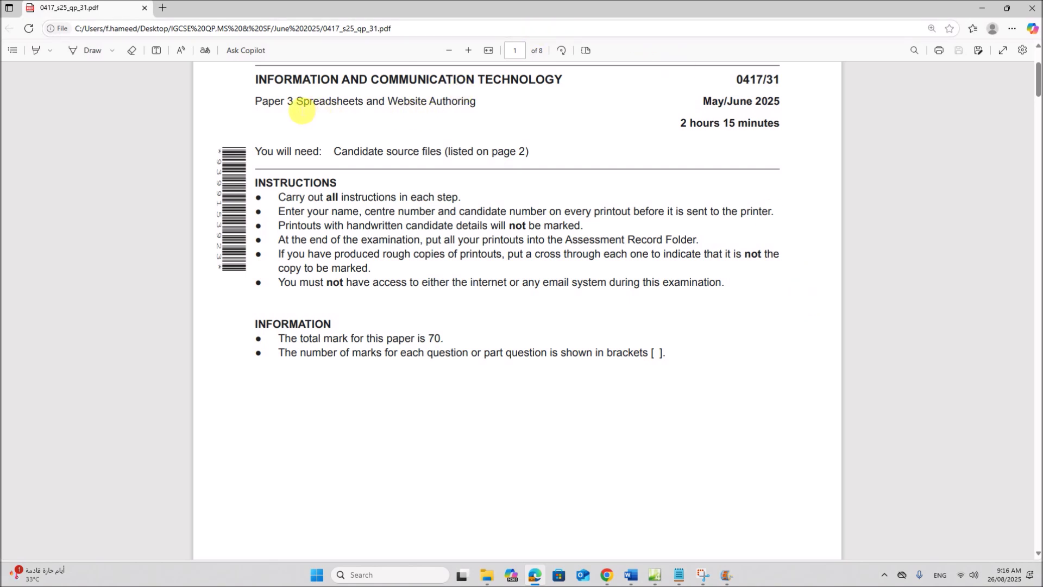
- Highlight the exam session date and scroll the exam PDF down to page 5
drag(726, 106, 776, 80)
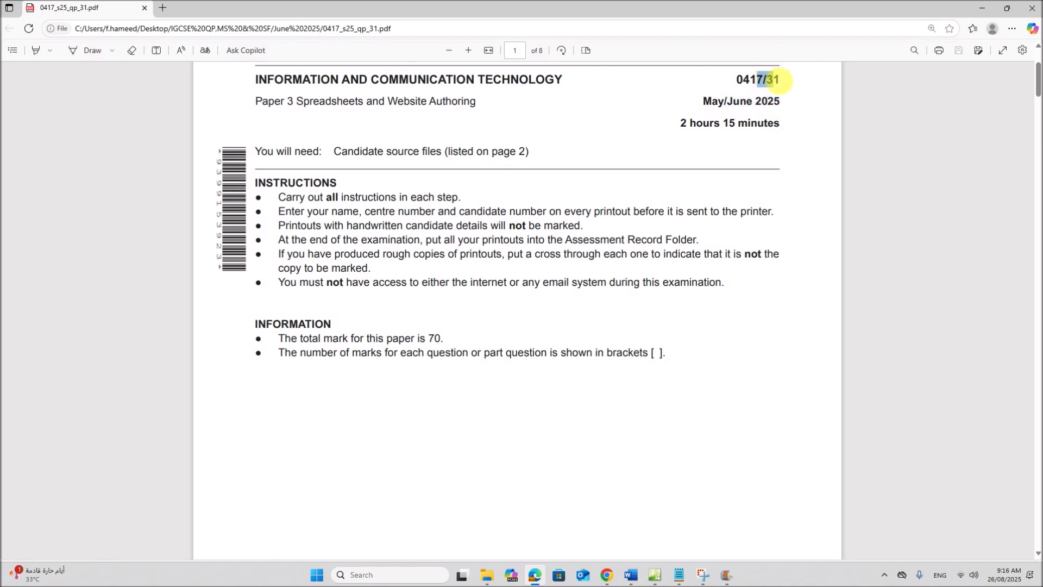
scroll(347, 315, down, 15)
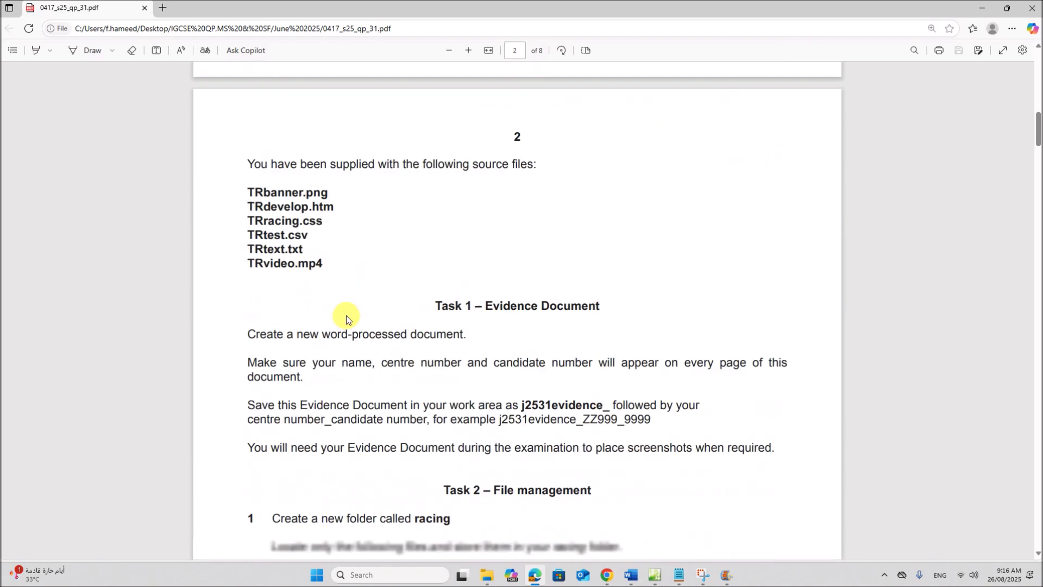
scroll(347, 315, down, 2)
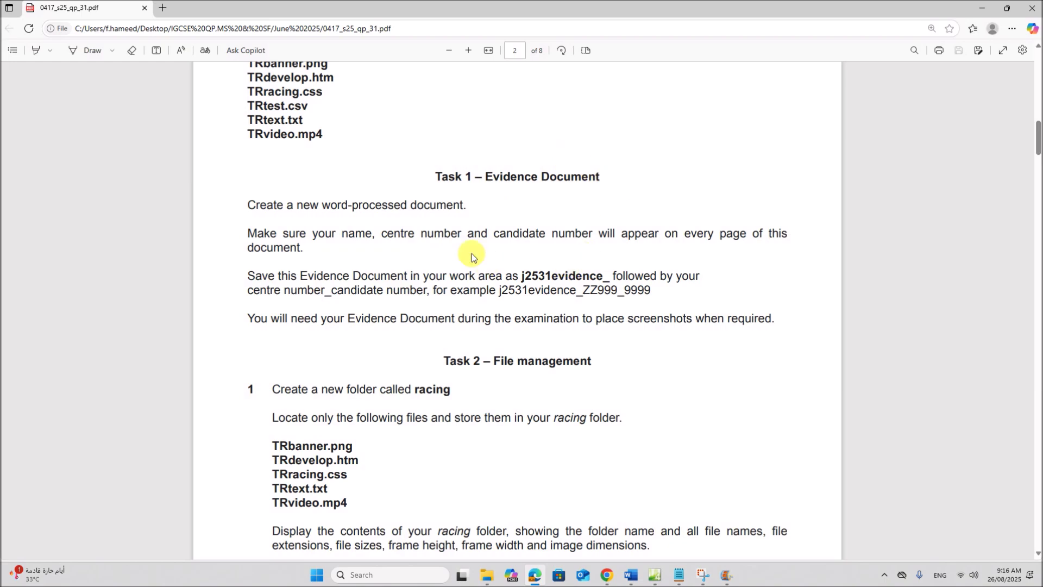
scroll(516, 283, down, 18)
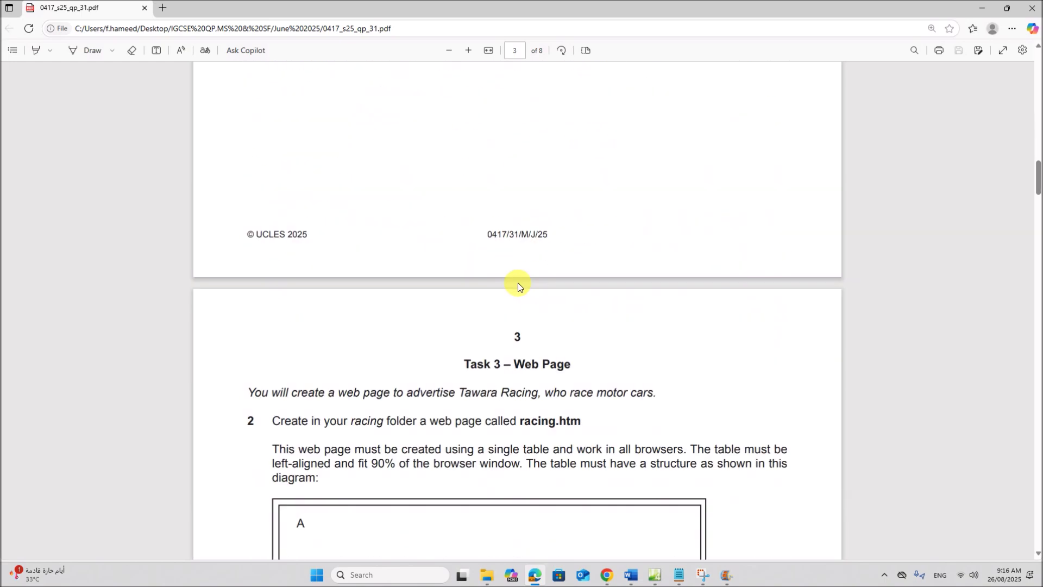
scroll(520, 283, down, 14)
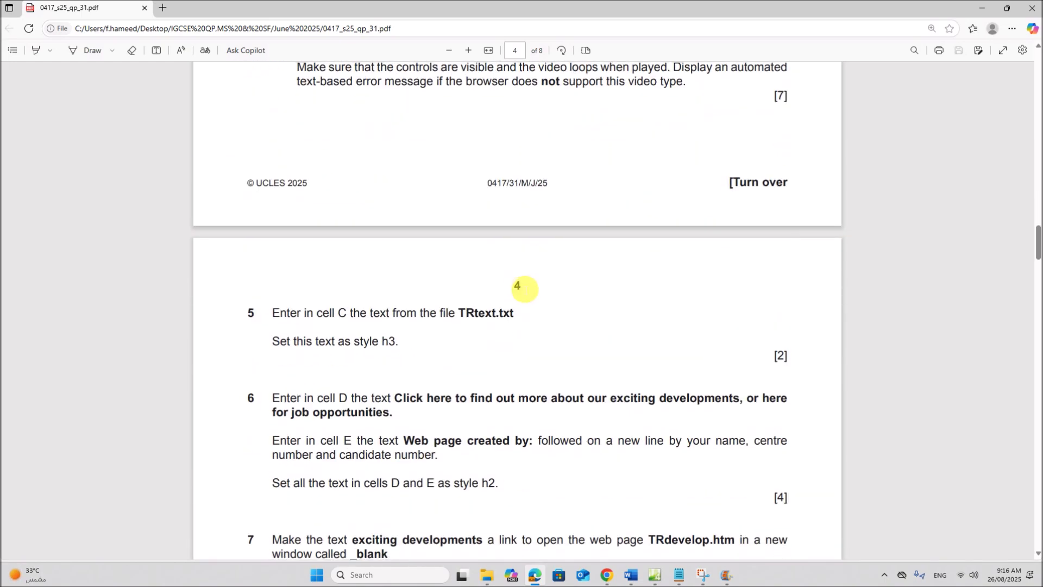
scroll(525, 288, up, 10)
scroll(525, 289, up, 5)
scroll(525, 289, down, 17)
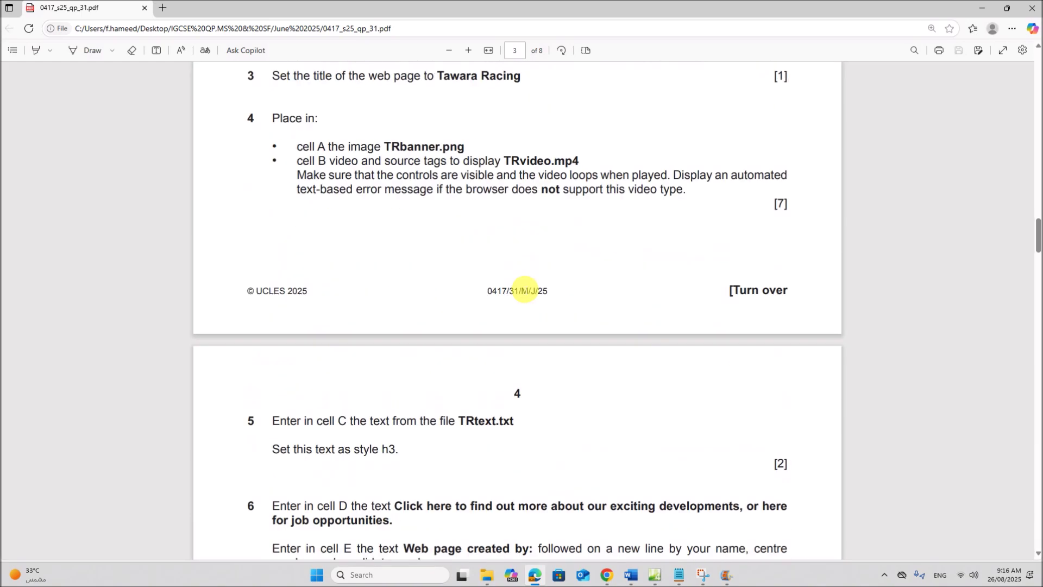
scroll(610, 295, down, 6)
scroll(612, 310, down, 14)
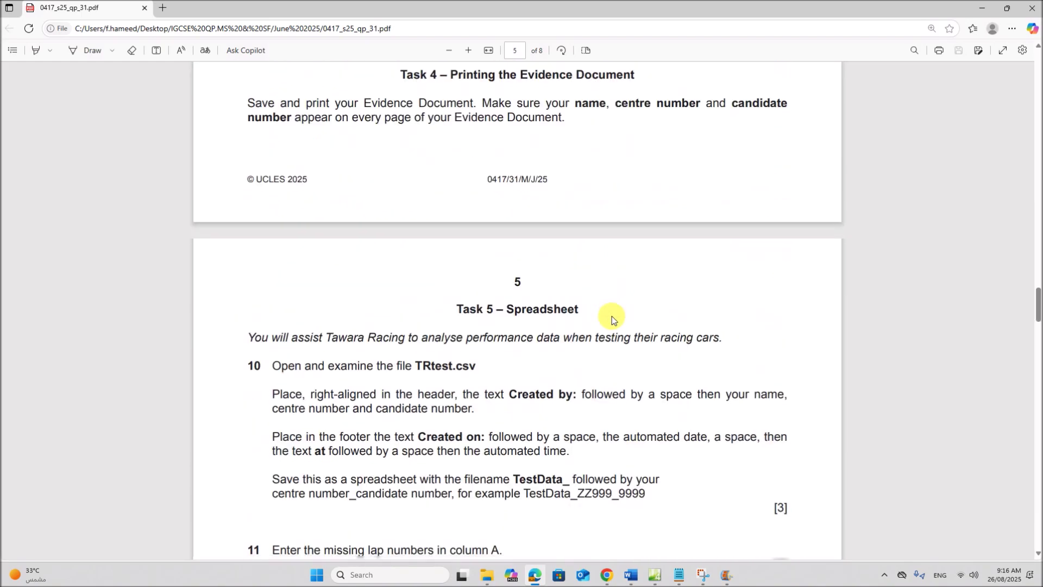
scroll(612, 321, up, 4)
scroll(616, 381, down, 2)
scroll(512, 142, up, 1)
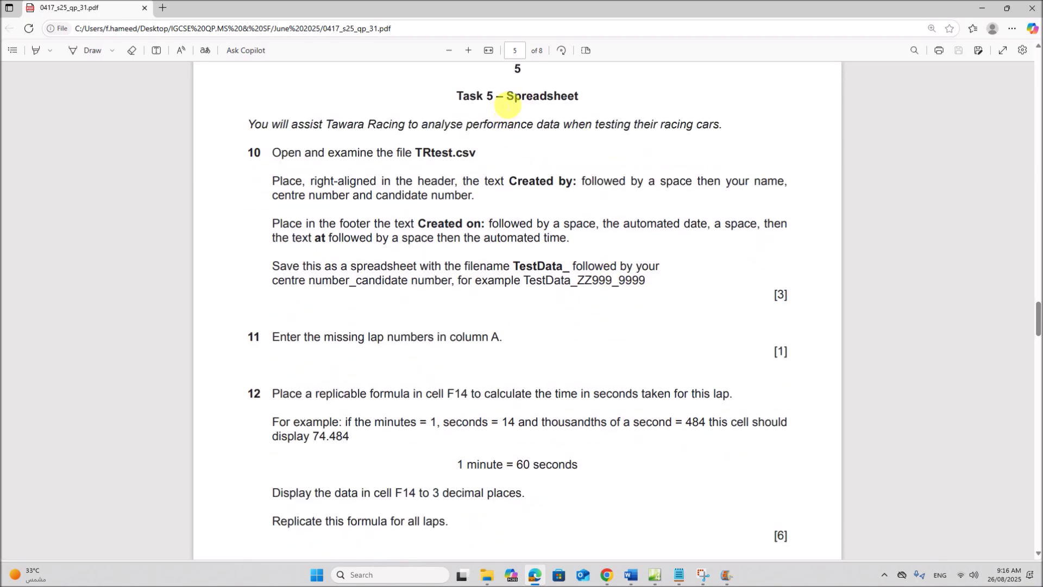
- Highlight the Task 5 Spreadsheet heading, the Tawara Racing introduction and the TRtest.csv instruction
drag(508, 103, 581, 98)
drag(348, 125, 729, 127)
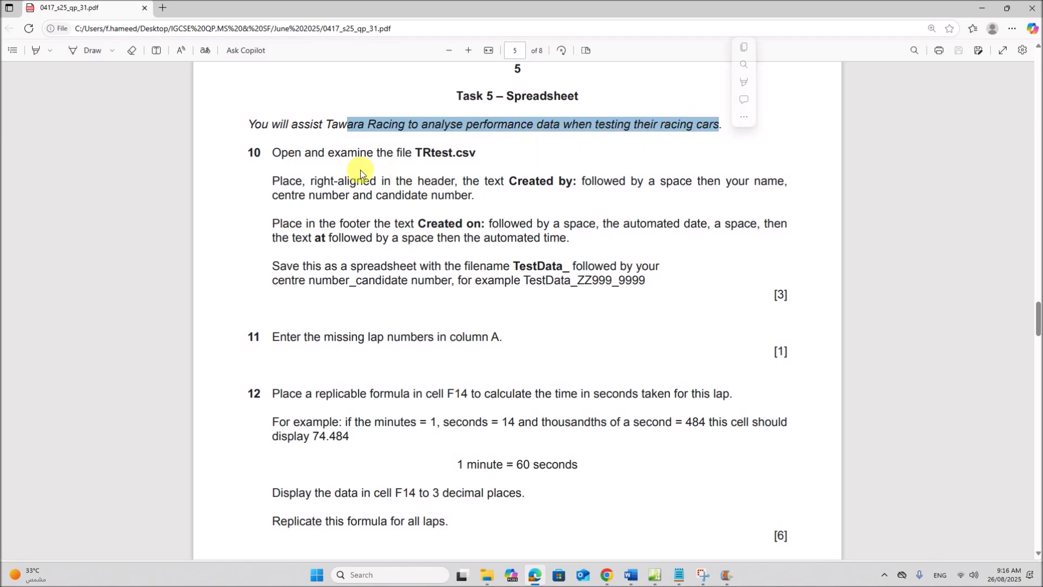
drag(318, 155, 485, 165)
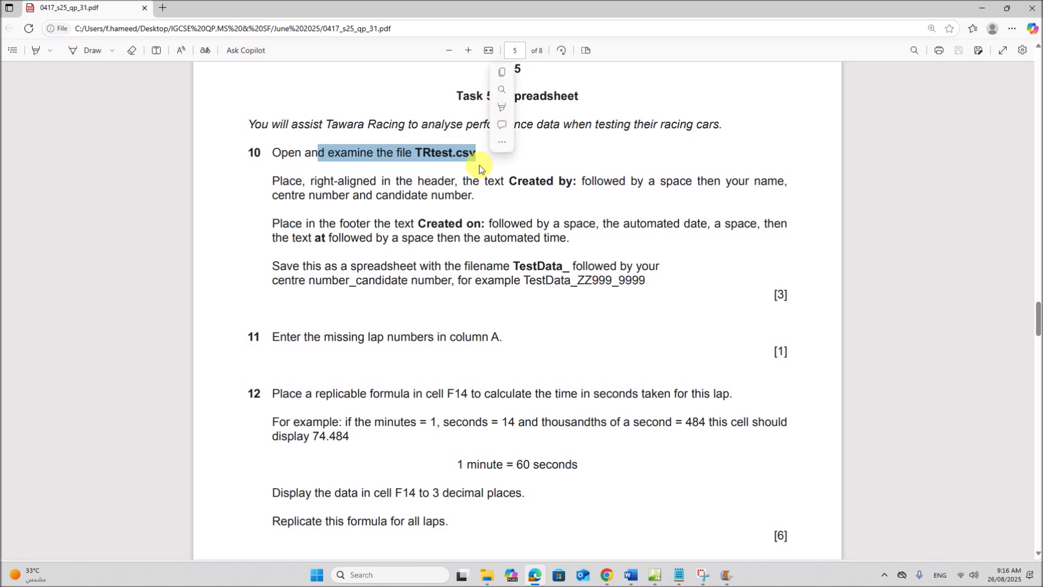
- Open TRtest from the J25 P31 folder in Excel, checking question 10's header instruction
click(487, 576)
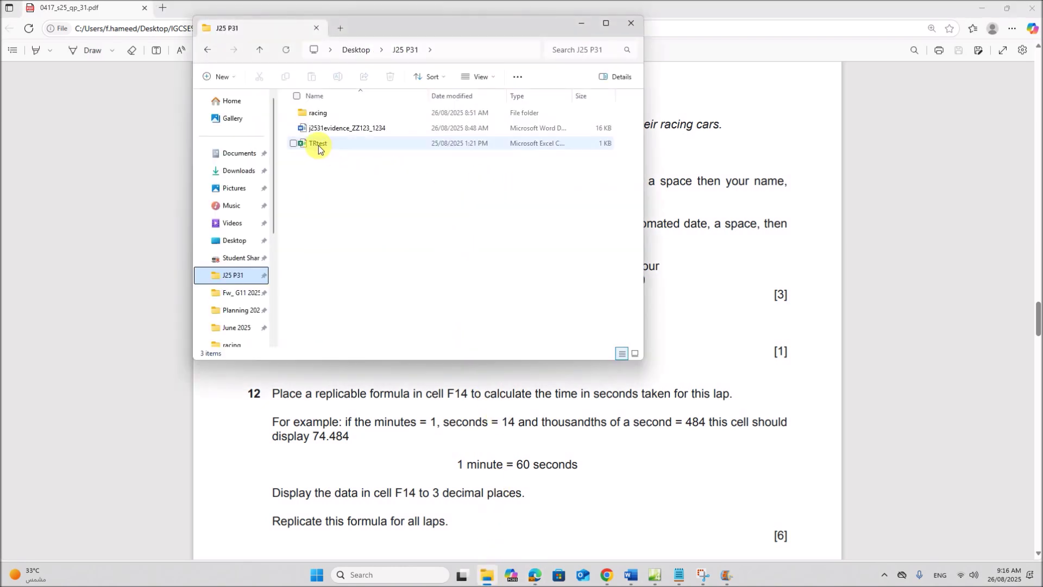
click(317, 145)
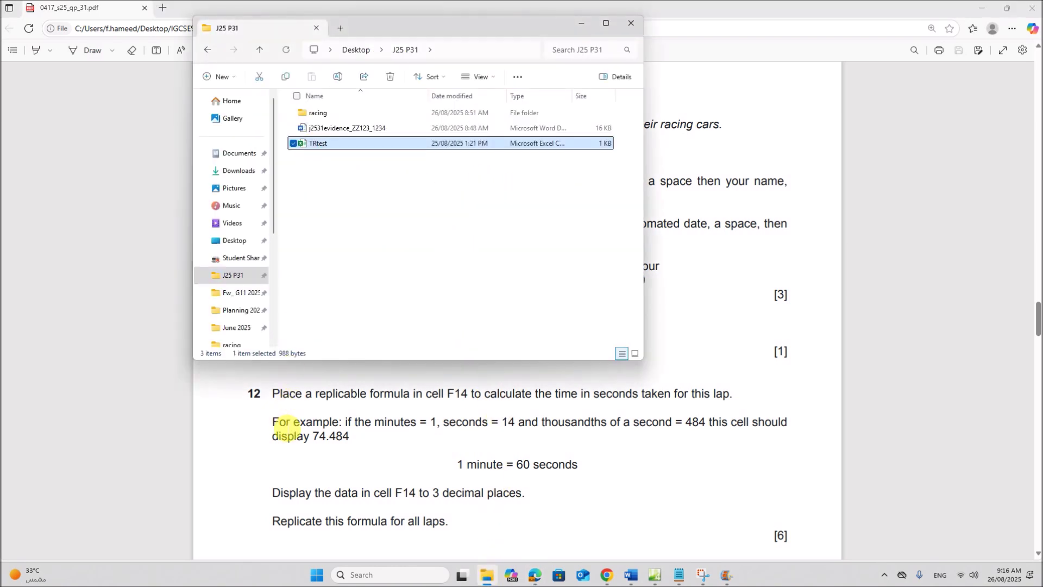
click(287, 429)
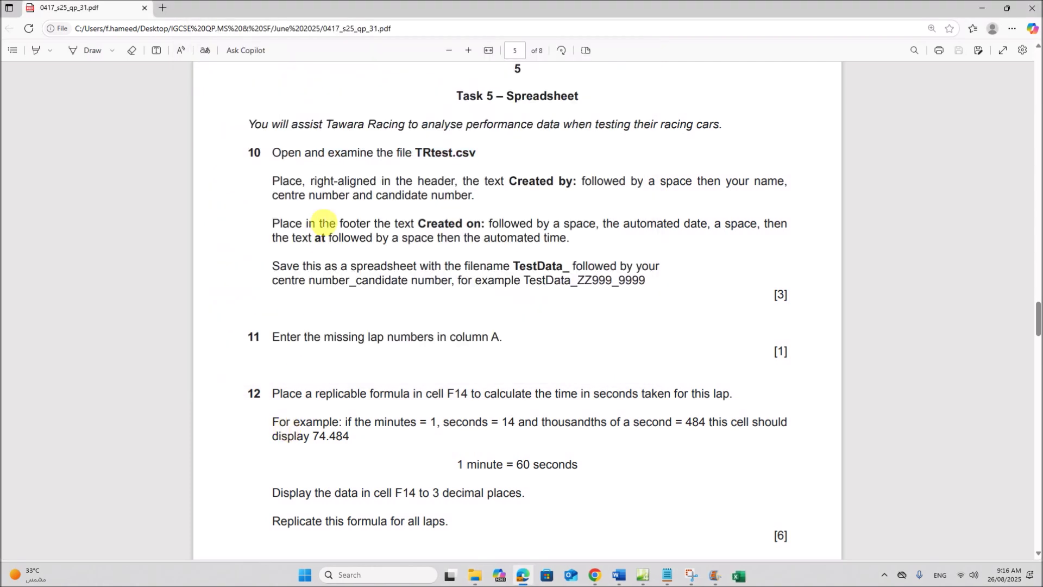
drag(312, 181, 580, 185)
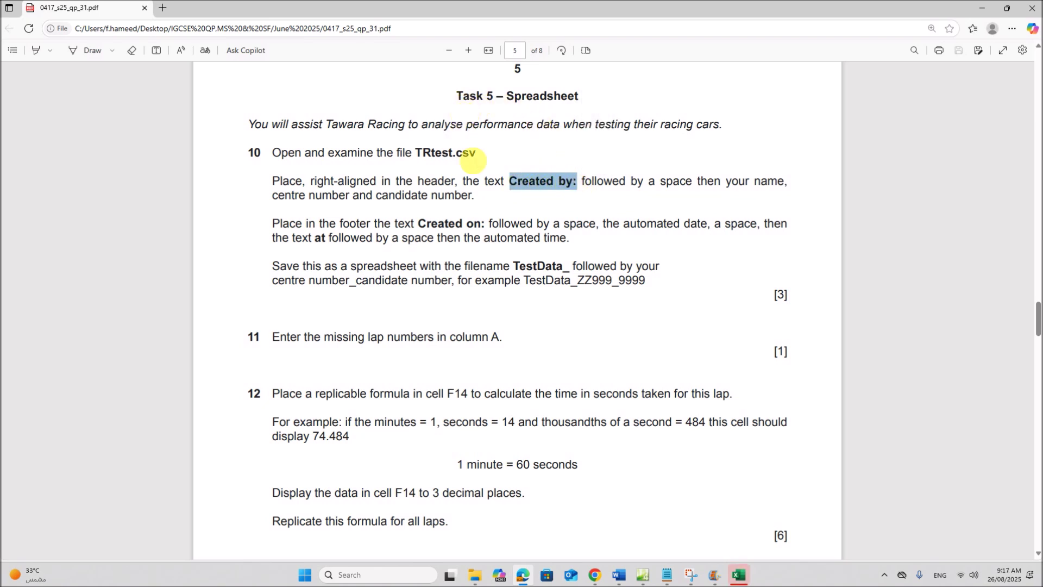
click(744, 575)
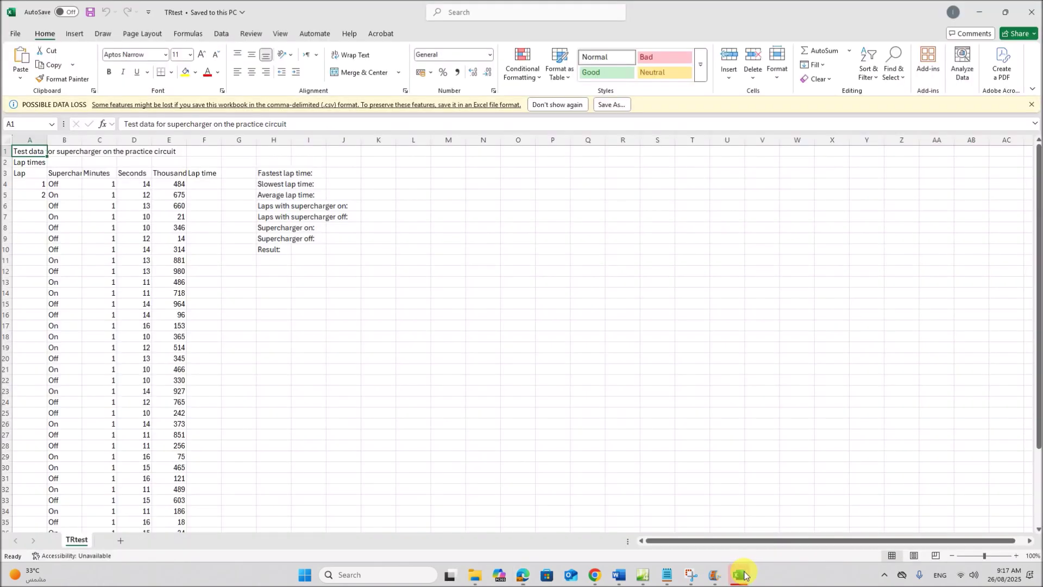
- Dismiss the data-loss warning, AutoFit all columns to their contents and zoom in to 130%
click(1032, 105)
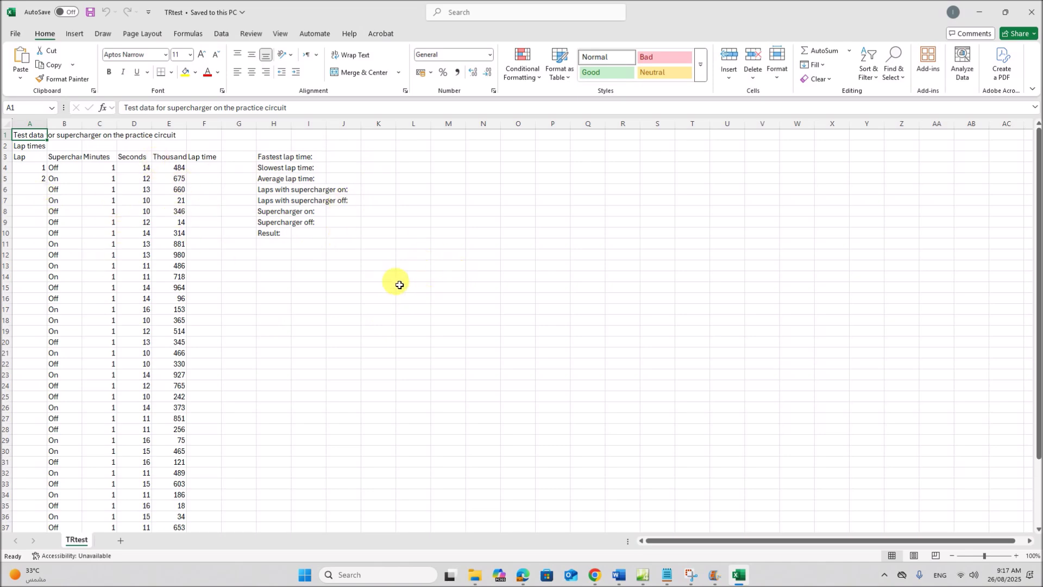
click(10, 128)
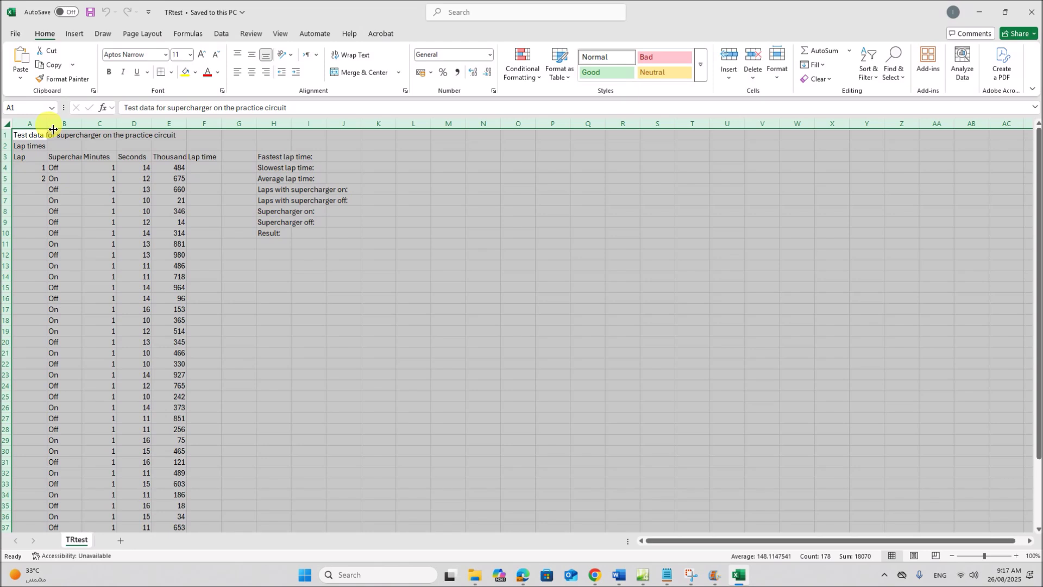
double_click(52, 129)
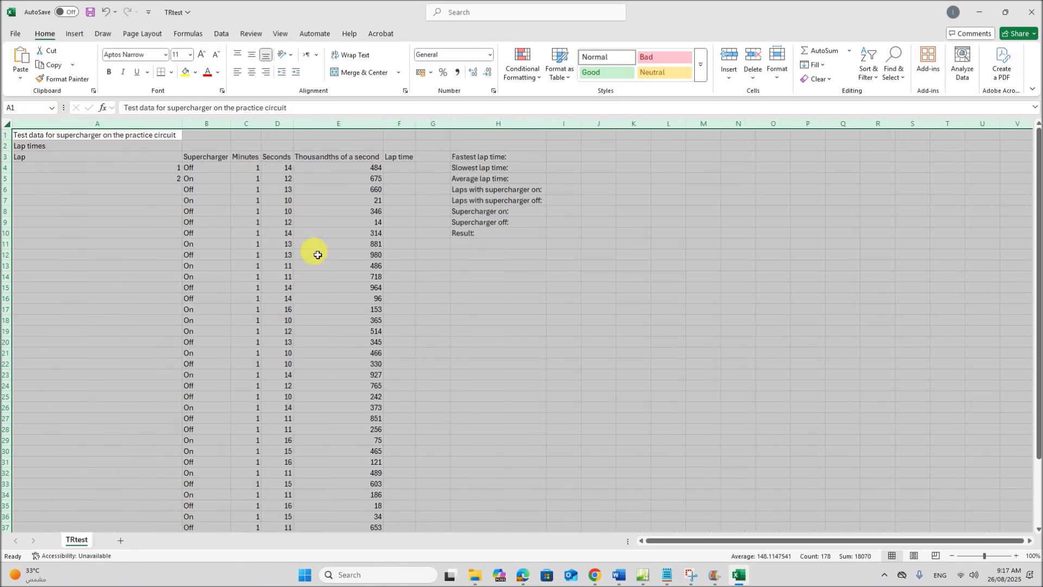
click(318, 254)
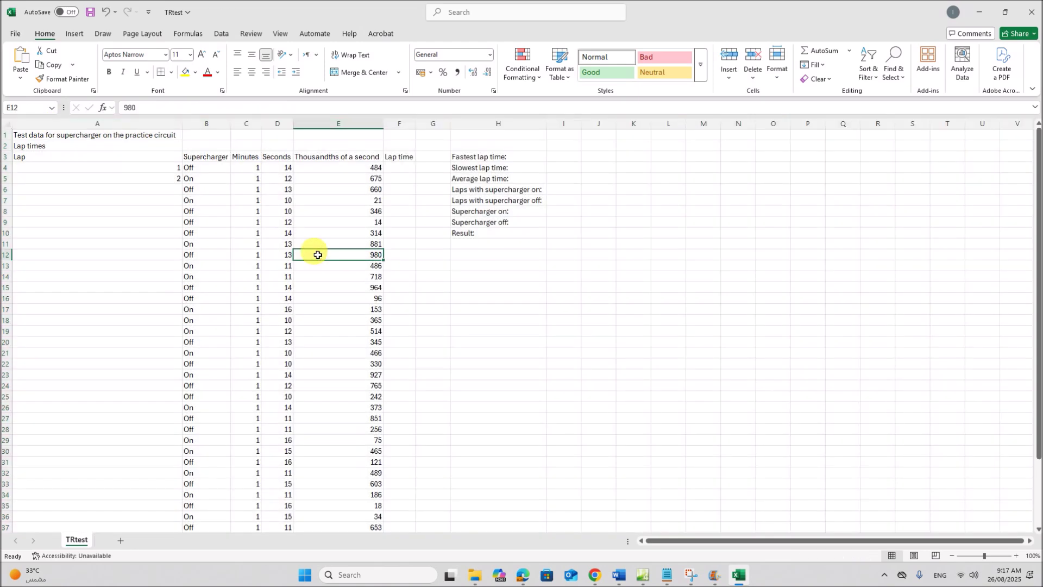
click(1017, 555)
click(1017, 556)
click(1016, 555)
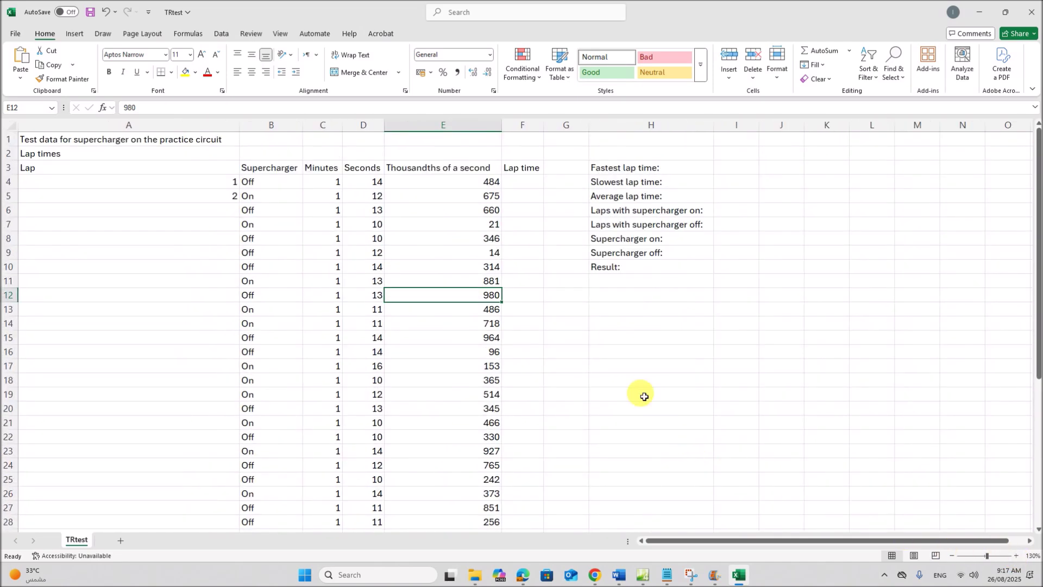
click(75, 34)
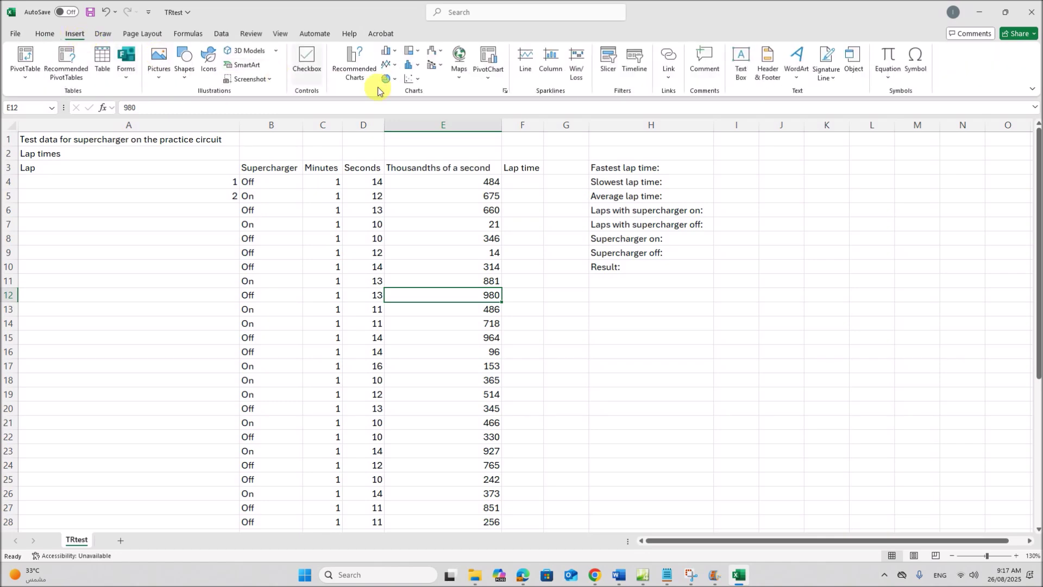
- Enter 'Created by:' with the candidate's name, centre and candidate numbers in the right header
click(781, 78)
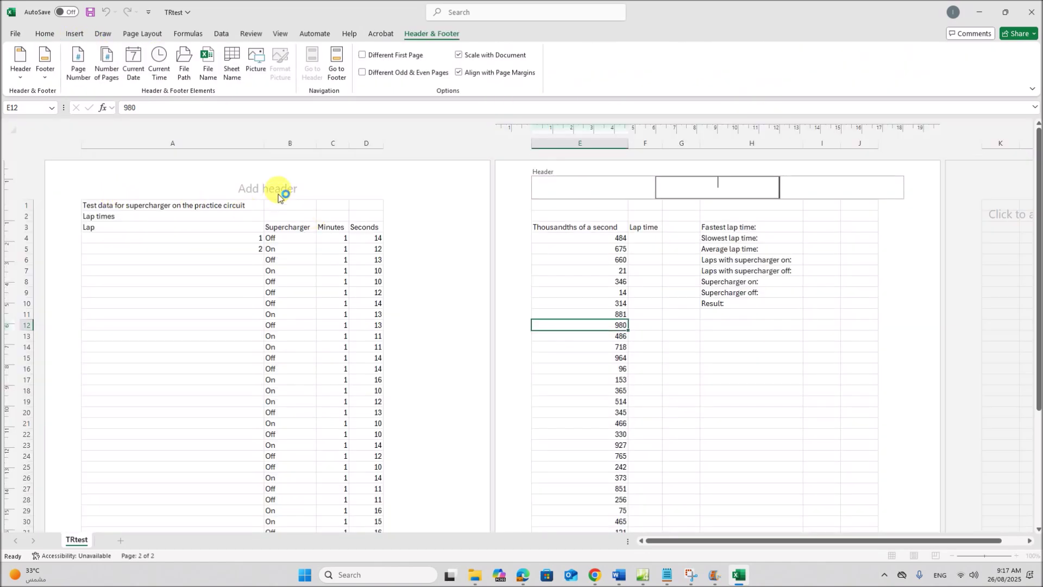
click(296, 193)
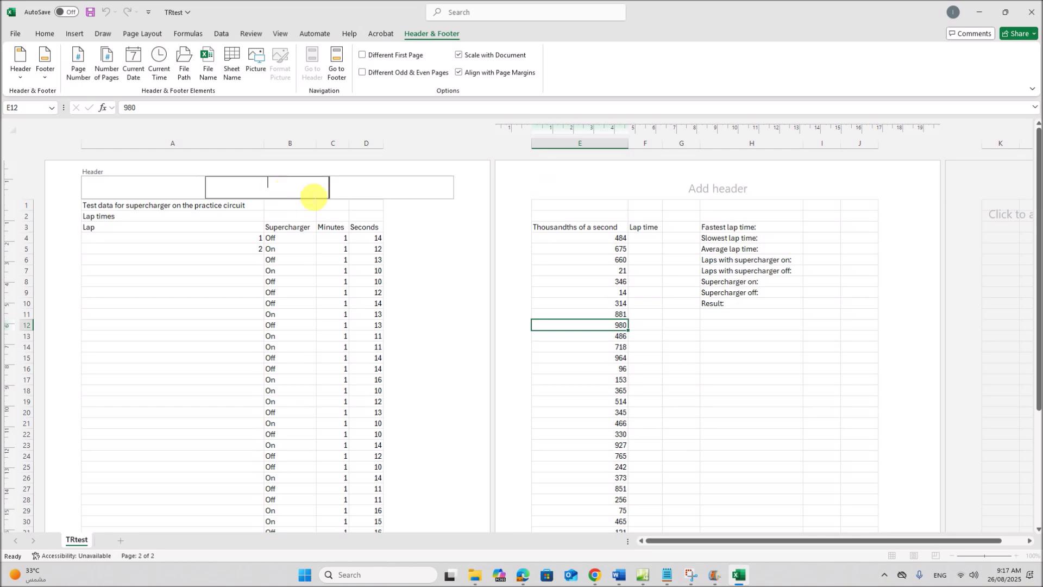
click(366, 191)
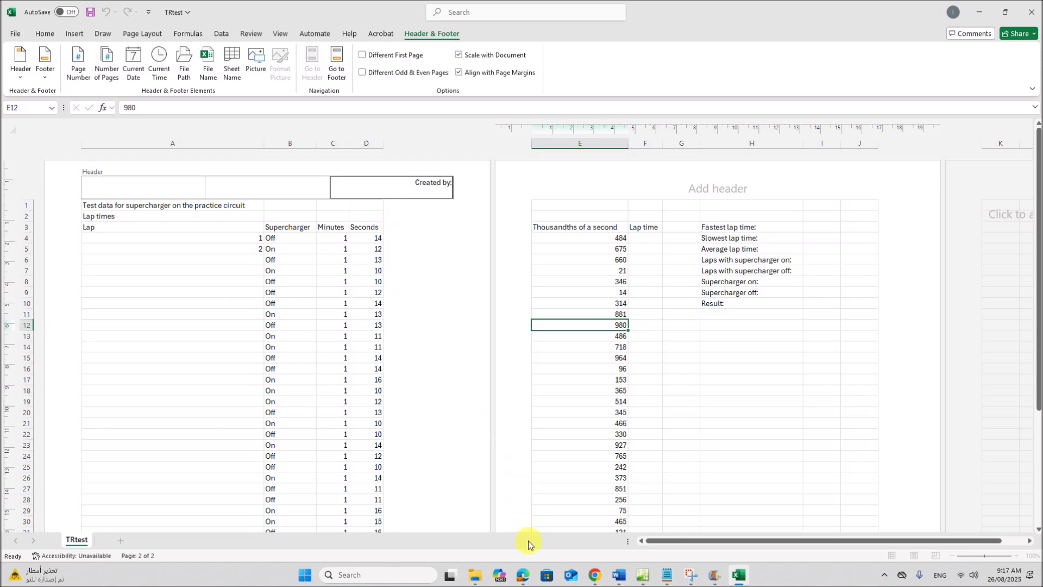
click(523, 575)
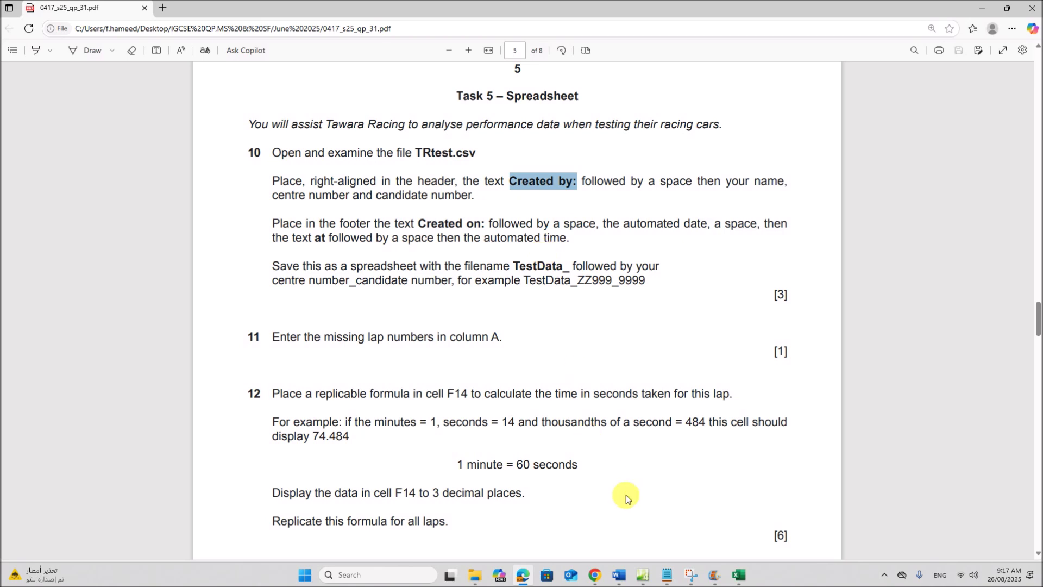
click(739, 574)
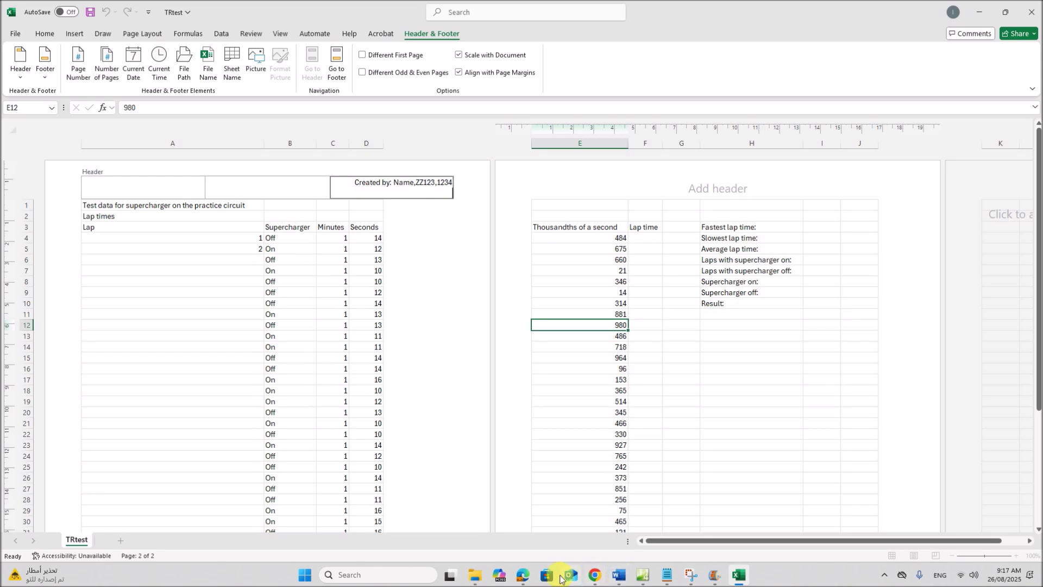
- Check the exam paper's 'Created on:' footer requirement before returning to the workbook
click(523, 575)
click(430, 239)
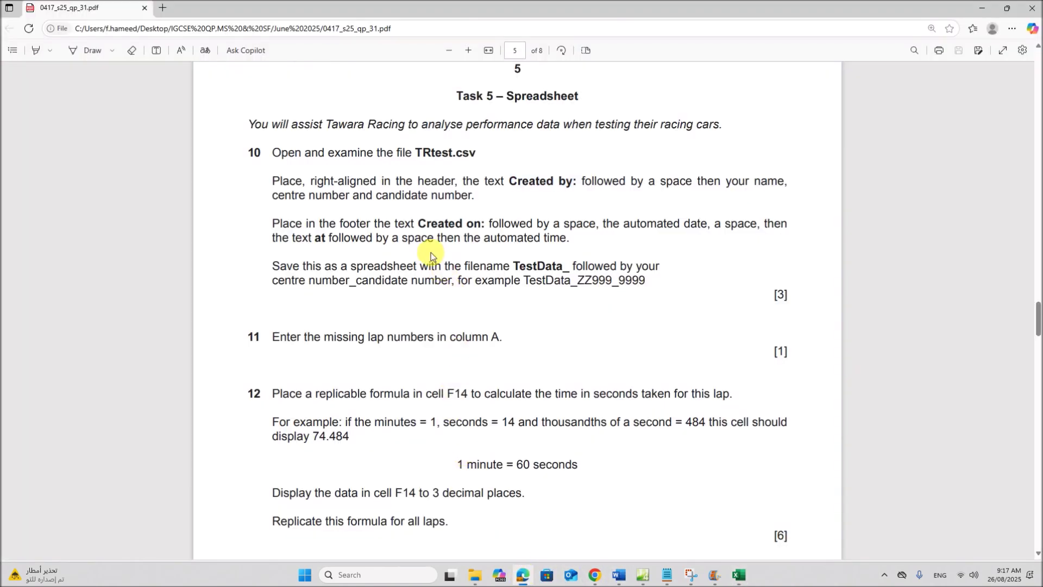
drag(420, 227, 472, 228)
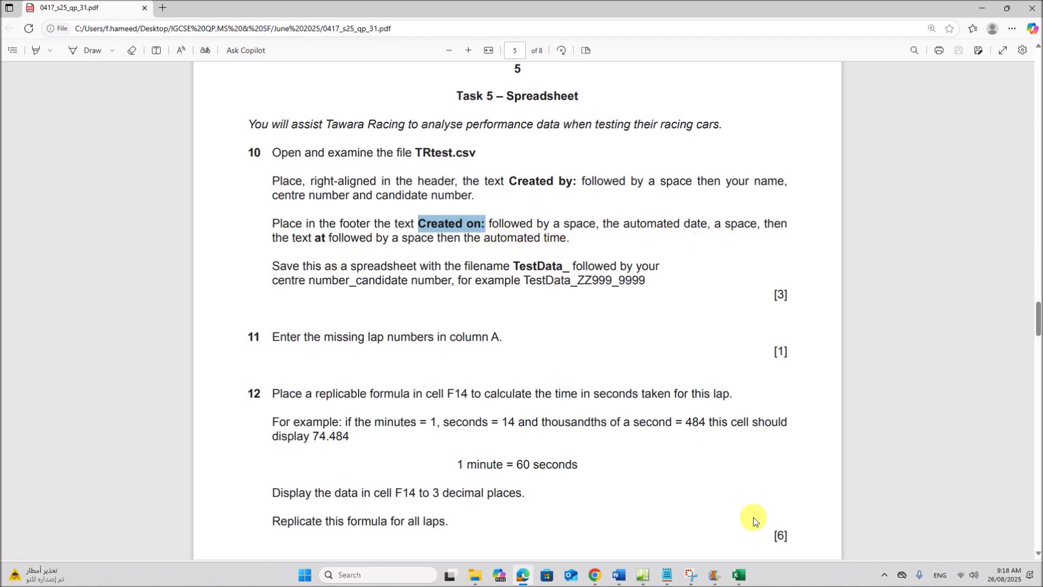
click(739, 575)
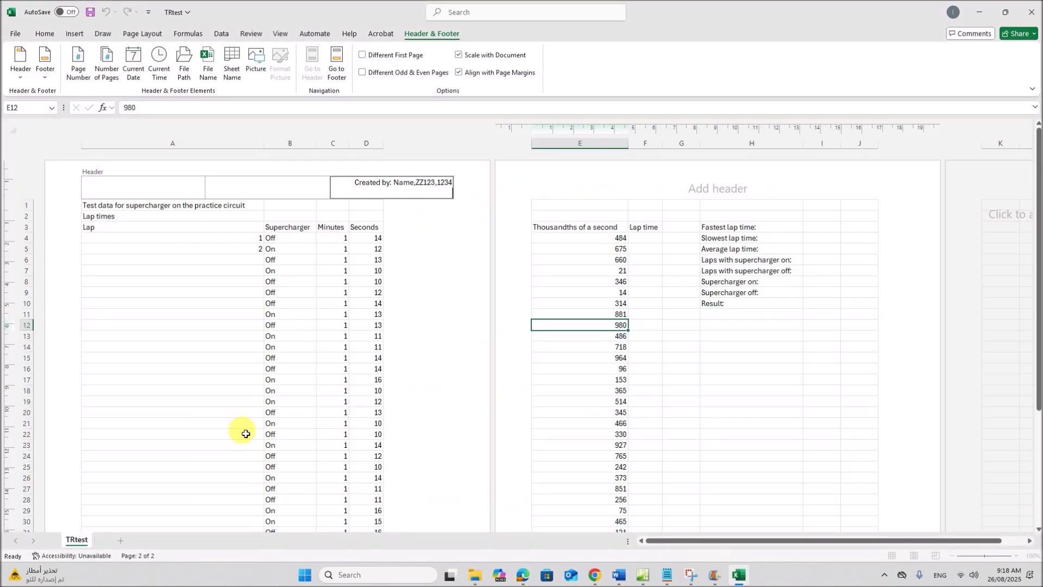
- Put 'Created on:' with the automatic date and time in the left footer
click(186, 460)
scroll(190, 451, down, 7)
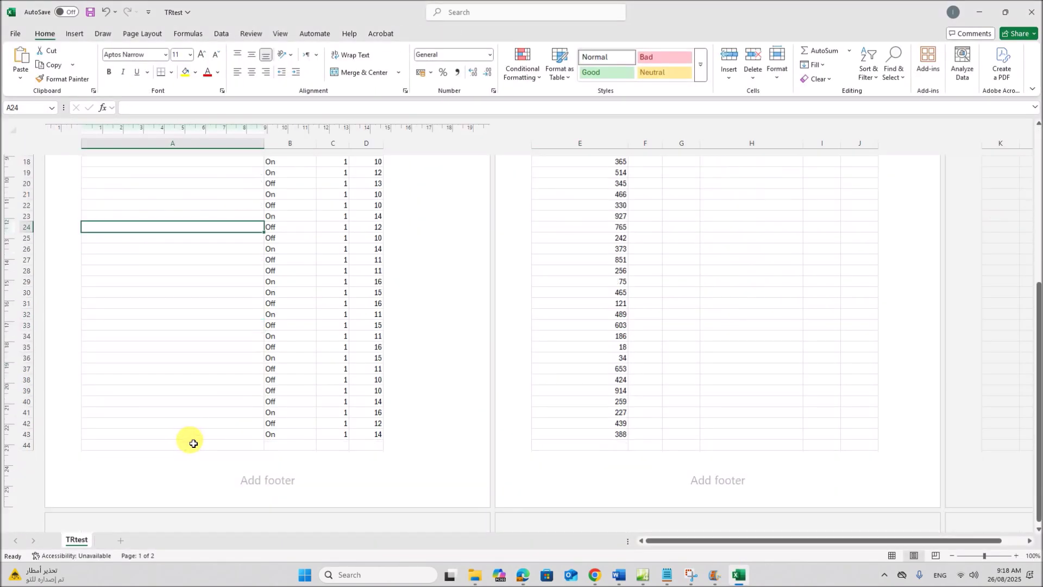
click(258, 478)
click(154, 493)
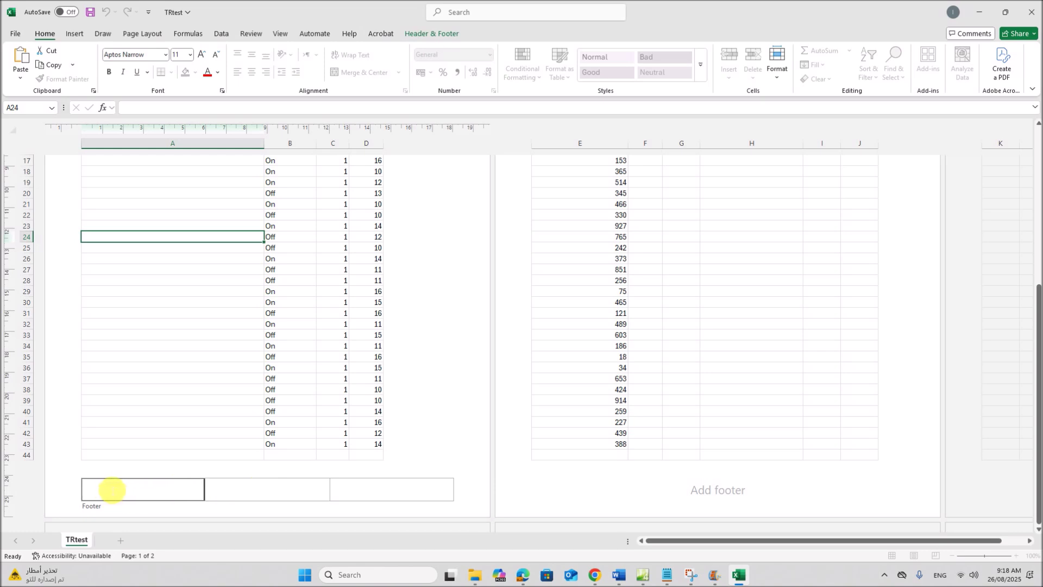
text(Created on:)
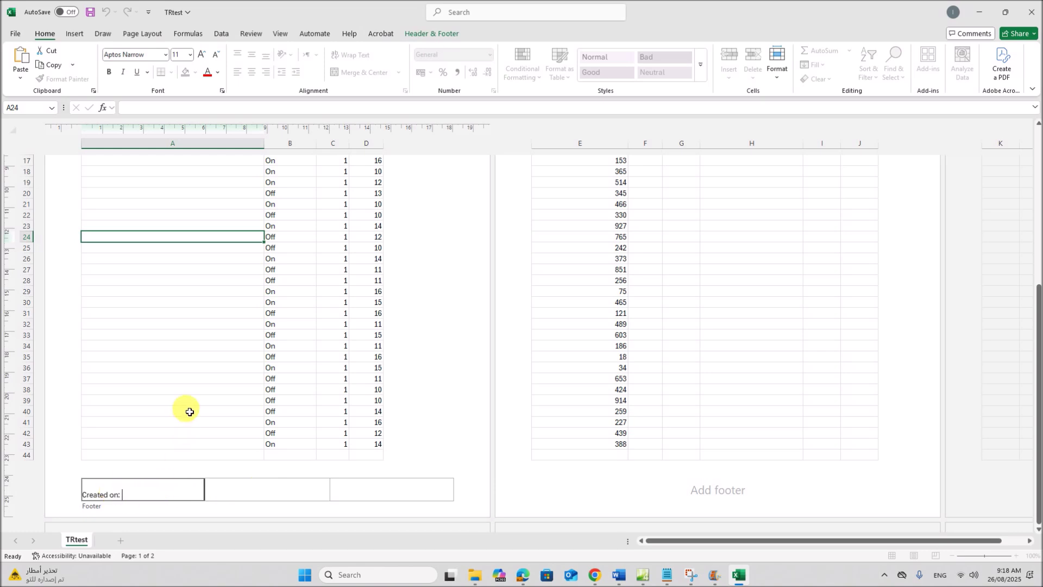
click(435, 34)
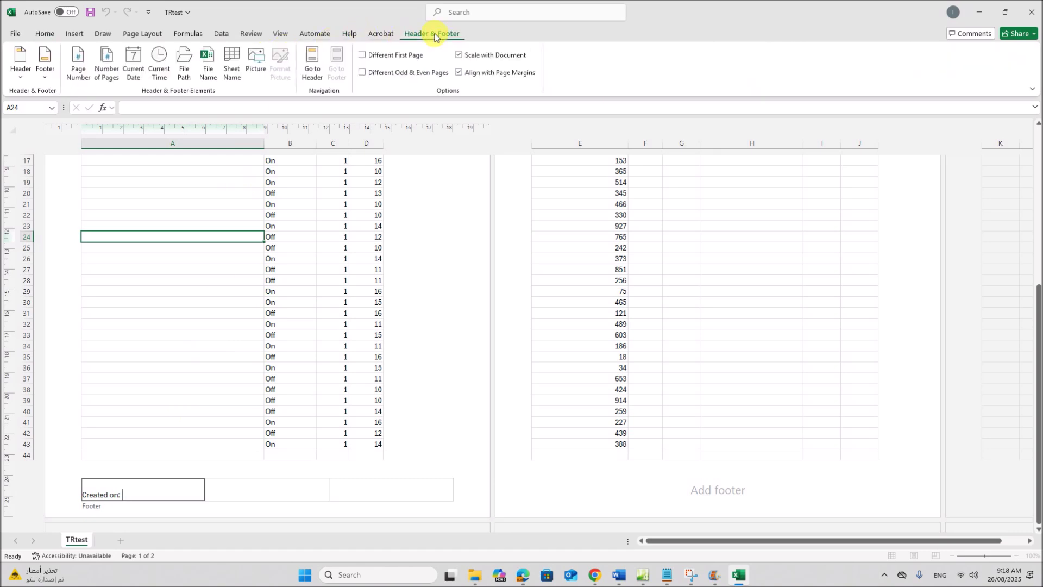
click(135, 74)
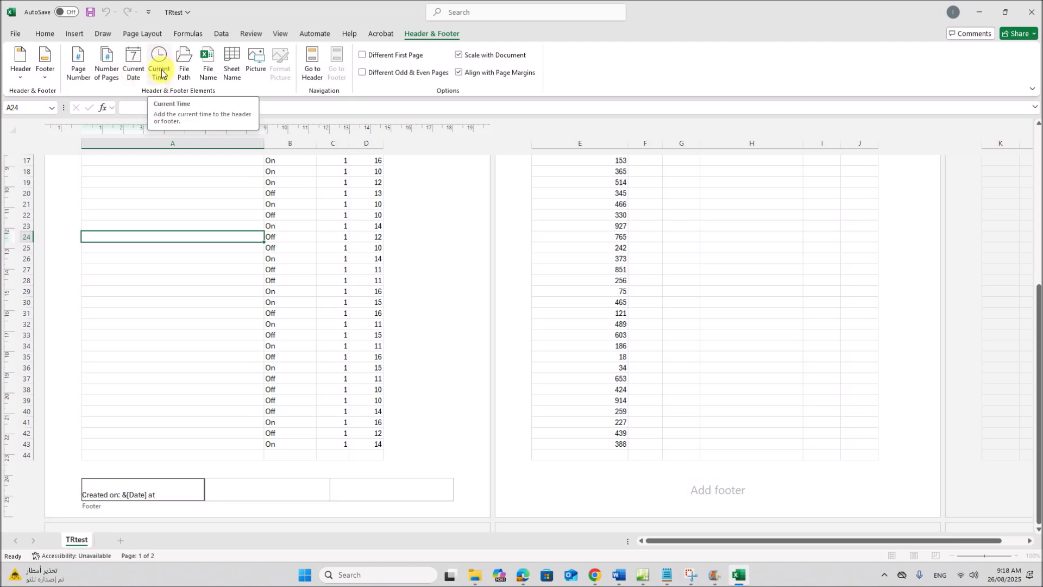
click(161, 72)
click(289, 380)
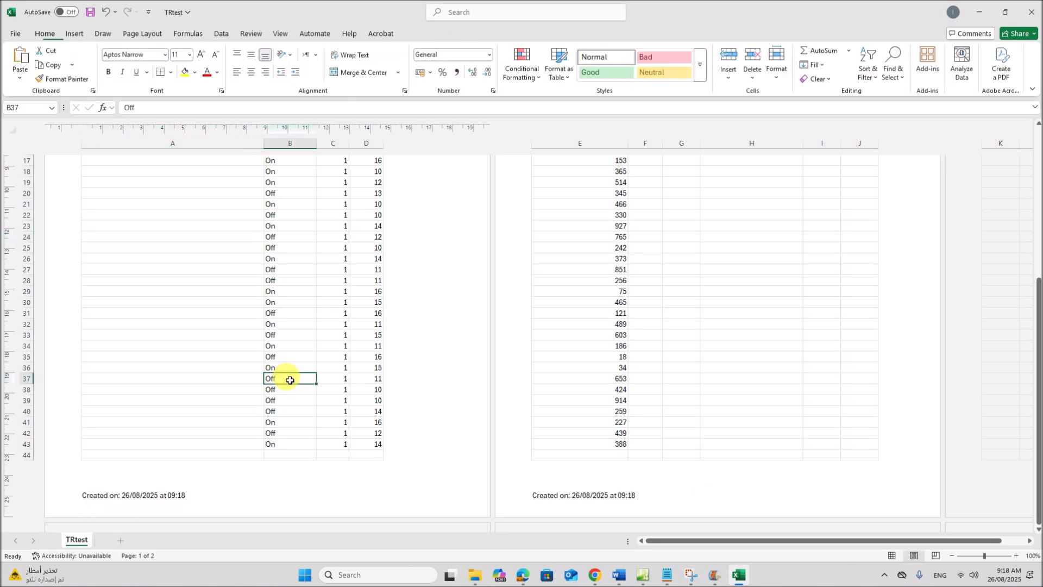
- Switch the TRtest sheet back to Normal view
scroll(169, 466, up, 1)
scroll(174, 466, down, 1)
scroll(222, 404, up, 6)
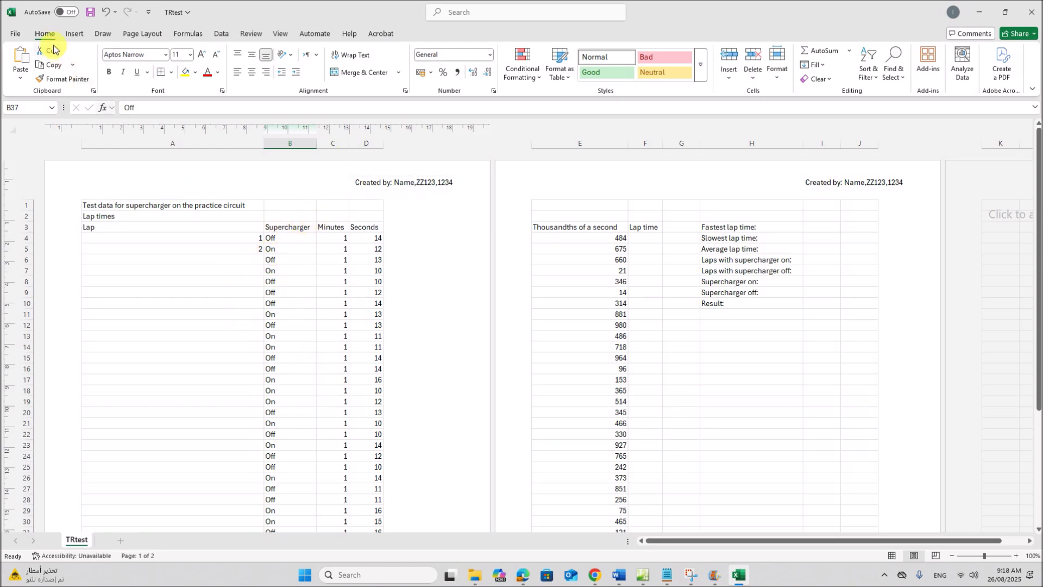
click(278, 34)
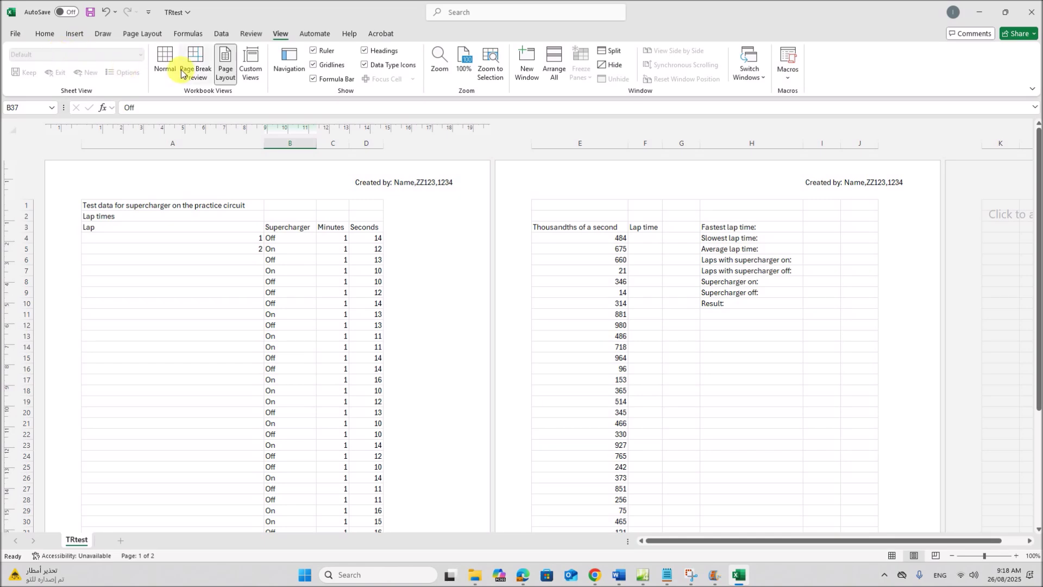
click(164, 64)
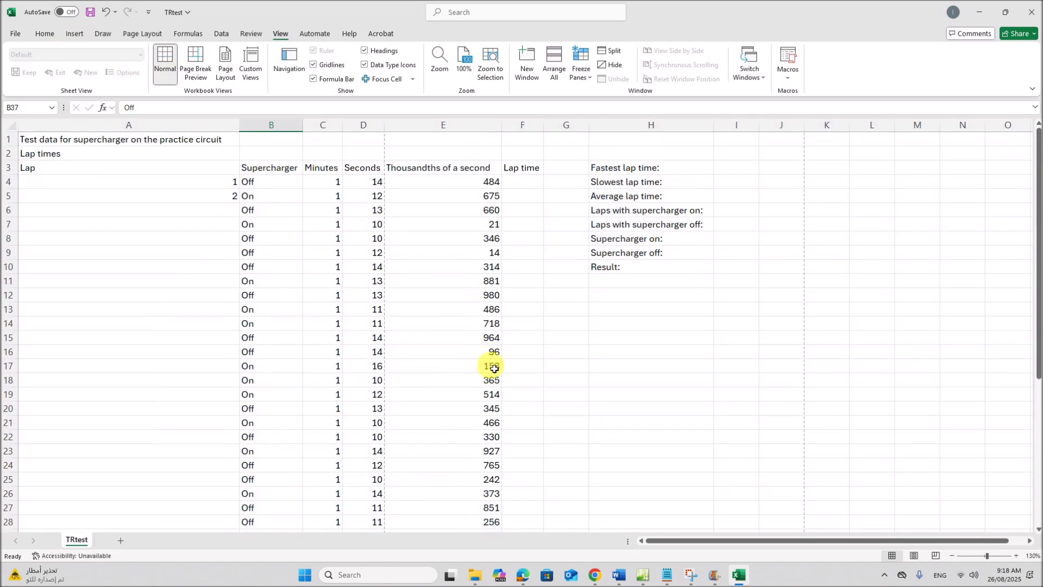
click(525, 576)
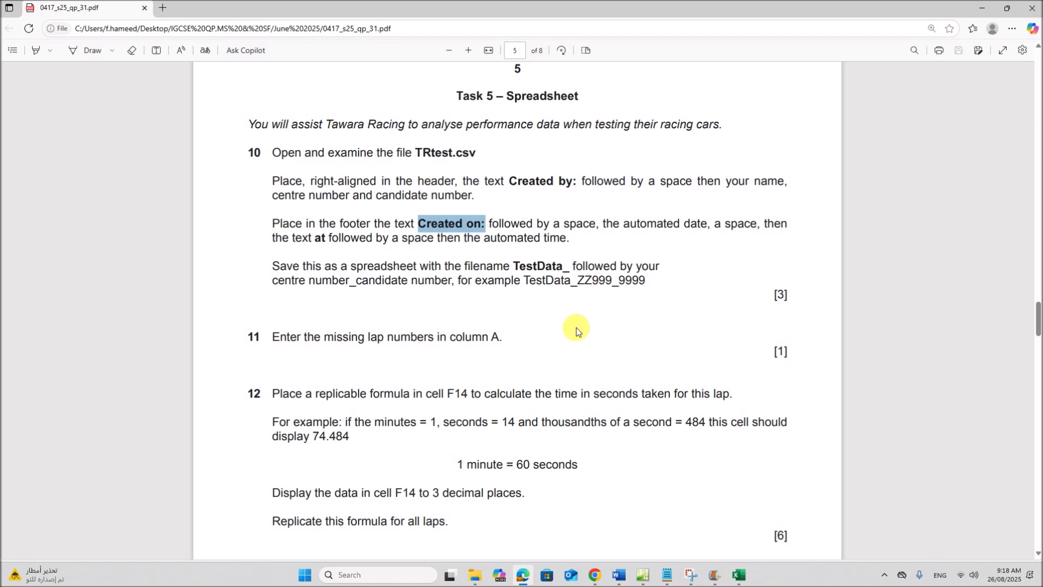
- Highlight the required TestData_ file name in question 10, then open Excel's File backstage
scroll(530, 347, down, 1)
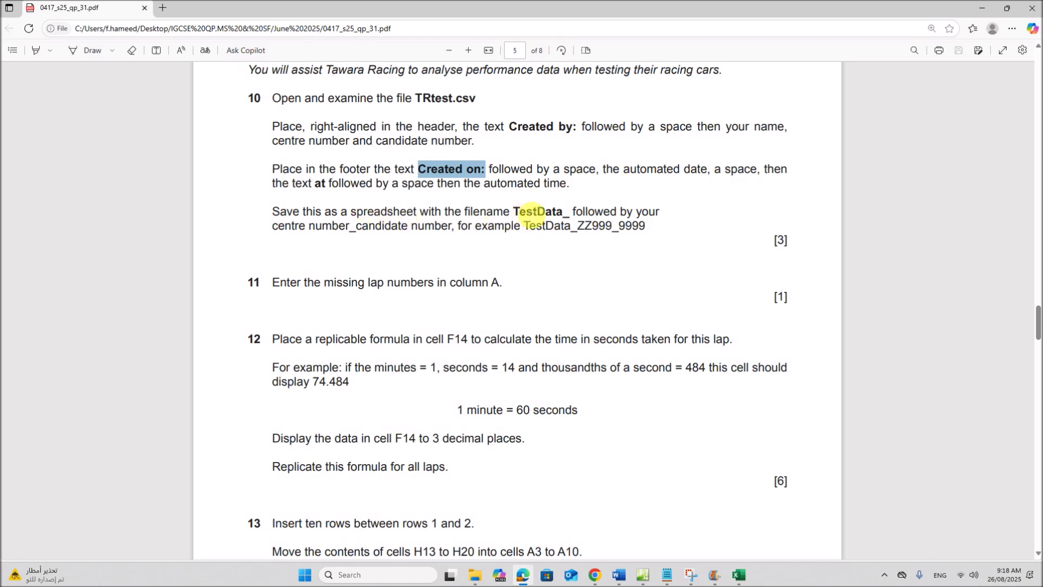
drag(514, 212, 574, 211)
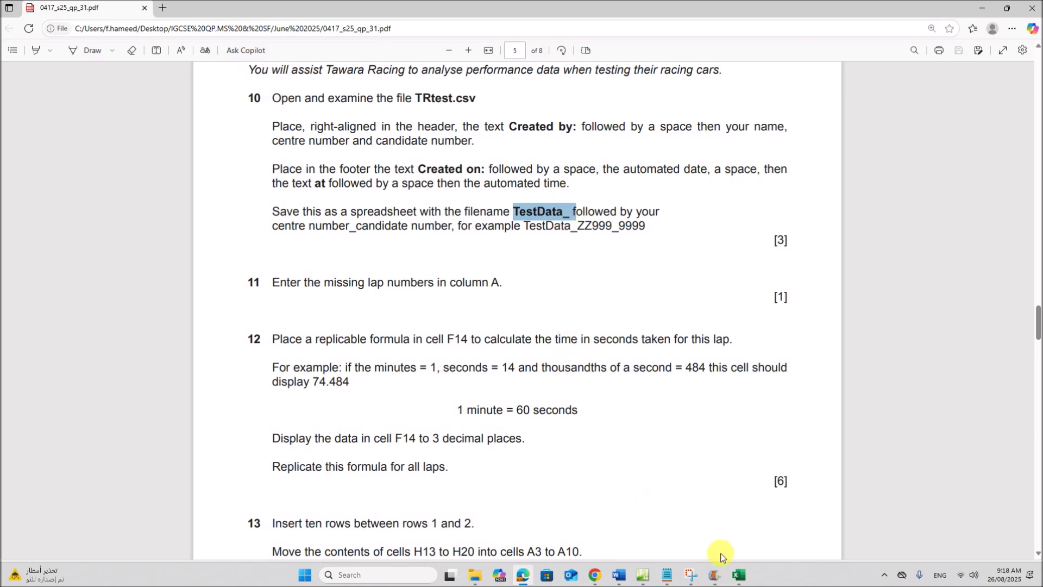
click(739, 575)
click(15, 32)
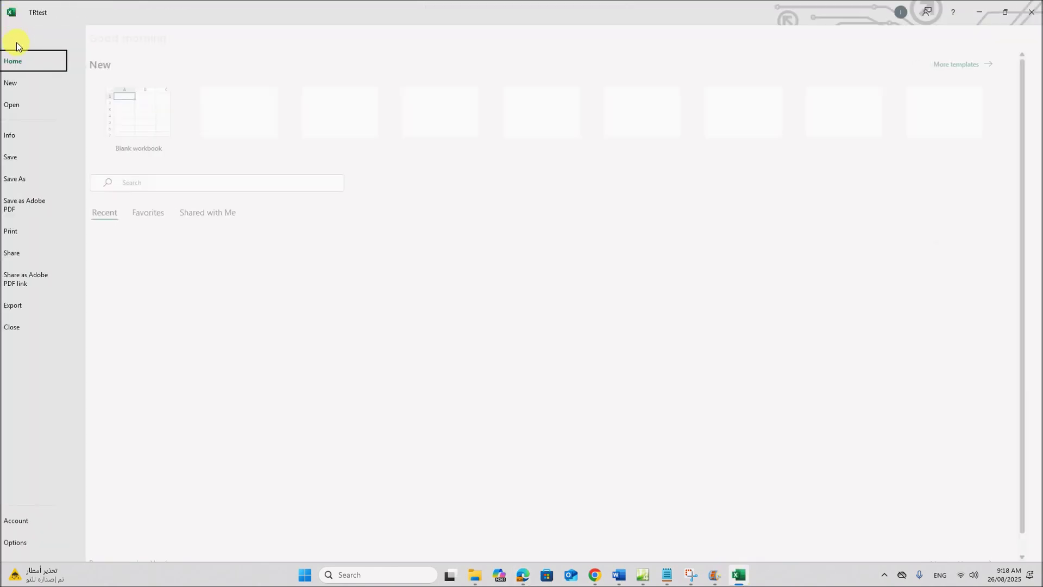
- Save the workbook as Excel Workbook type named TestData_ZZ123_1234 in J25 P31
click(47, 185)
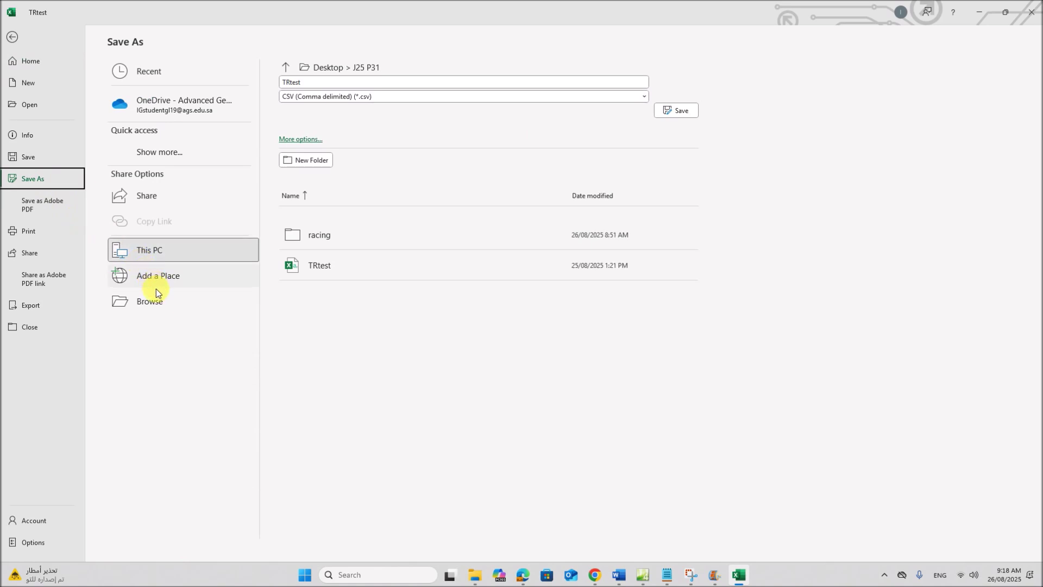
click(138, 254)
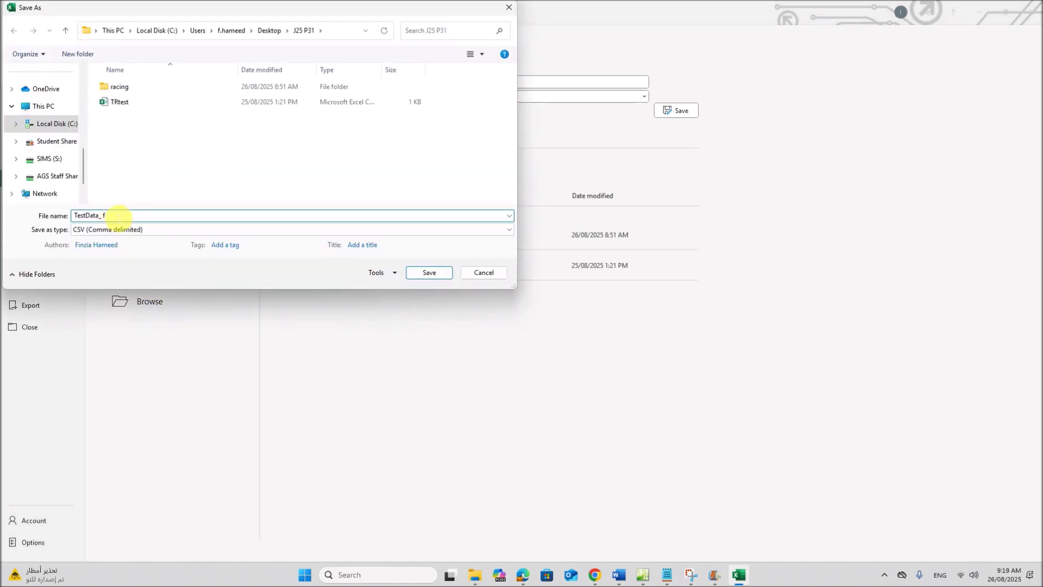
text(TestData_ZZ123_1234)
click(117, 231)
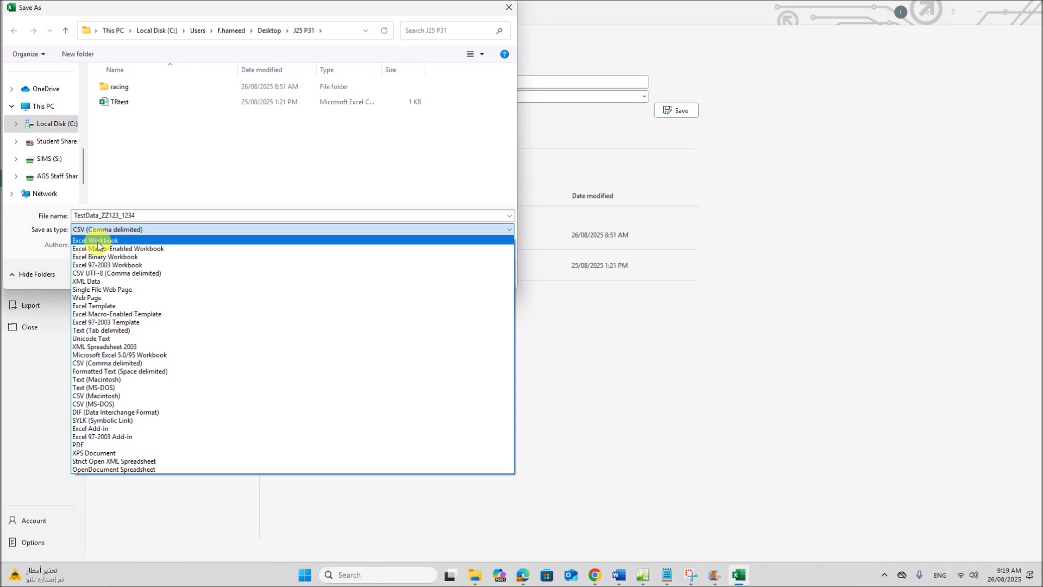
click(98, 246)
click(422, 287)
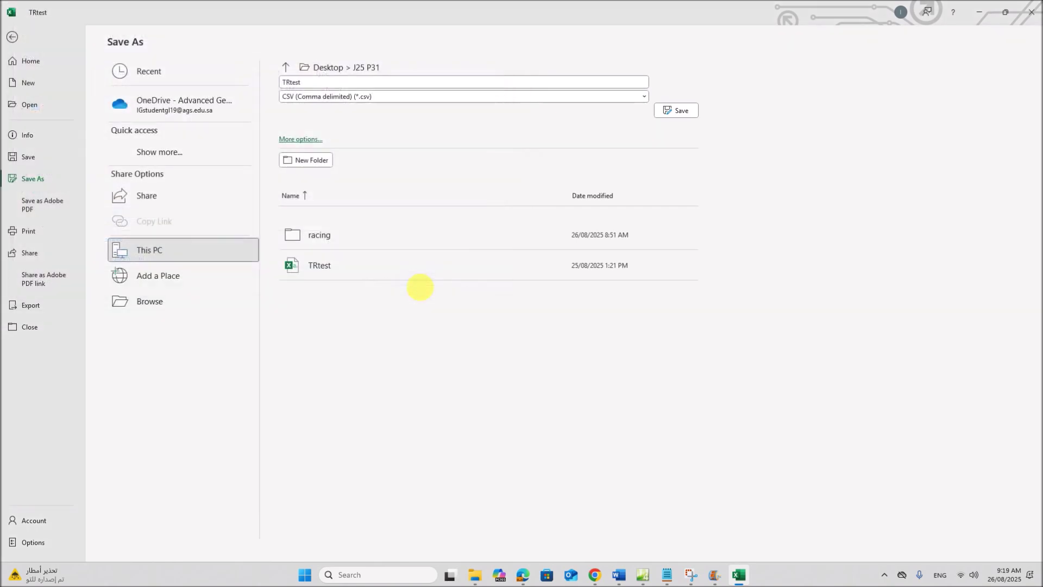
click(523, 575)
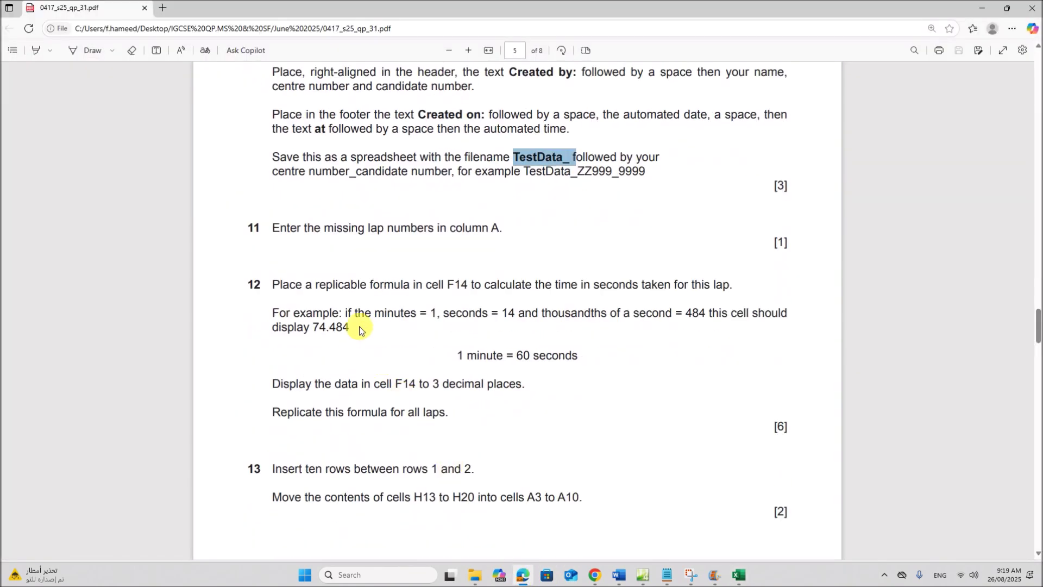
click(344, 312)
drag(308, 228, 501, 232)
click(473, 252)
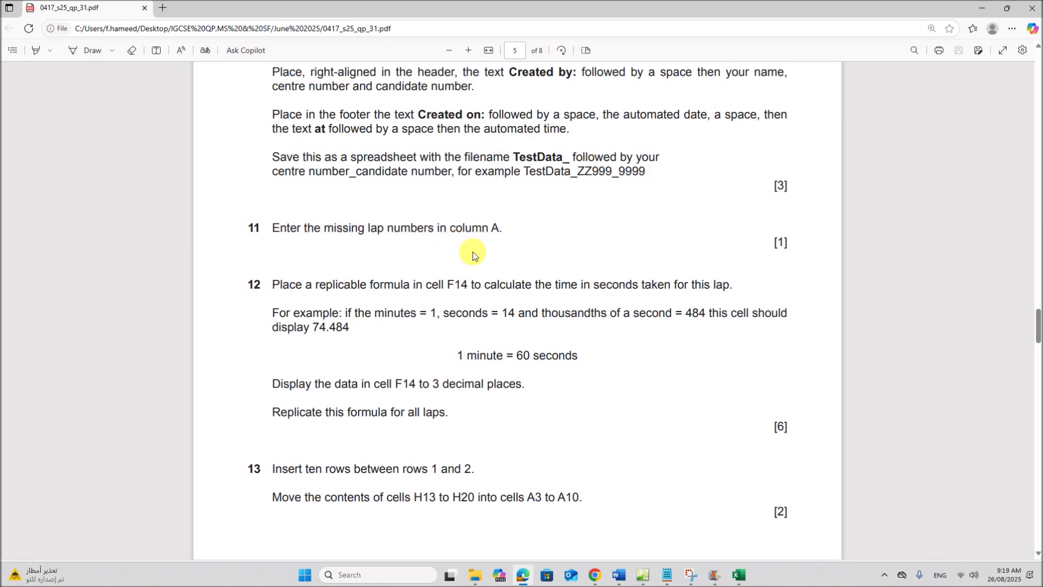
click(737, 573)
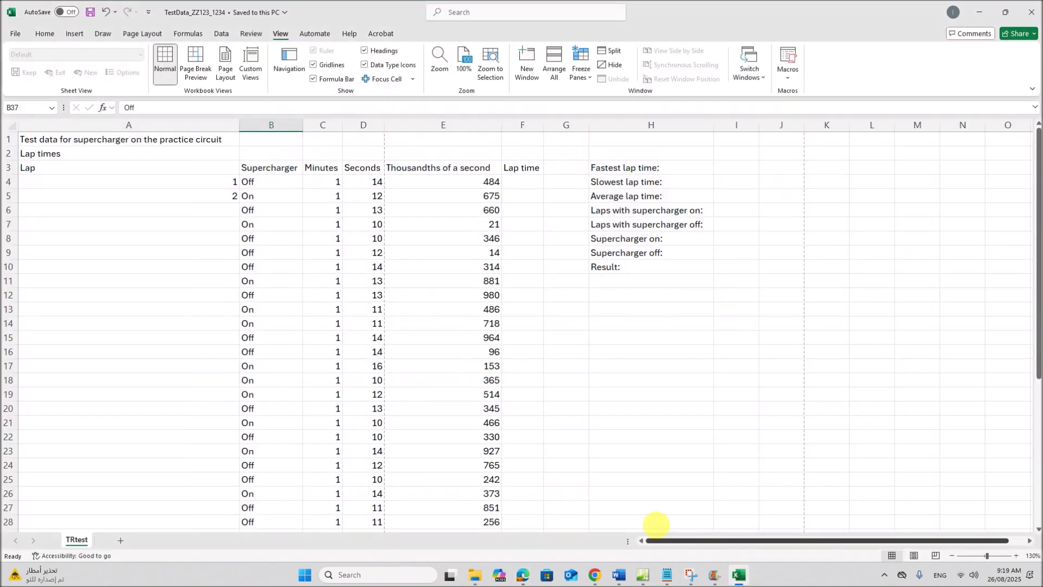
- Extend the A4:A5 series down to A43 so the Lap column reads 1 to 40
click(227, 299)
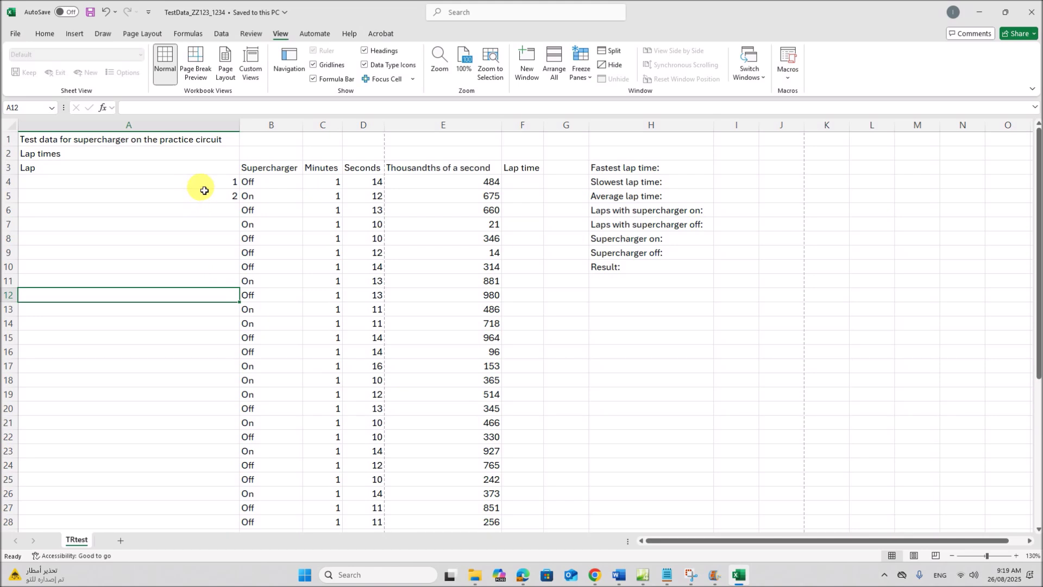
drag(204, 187, 205, 194)
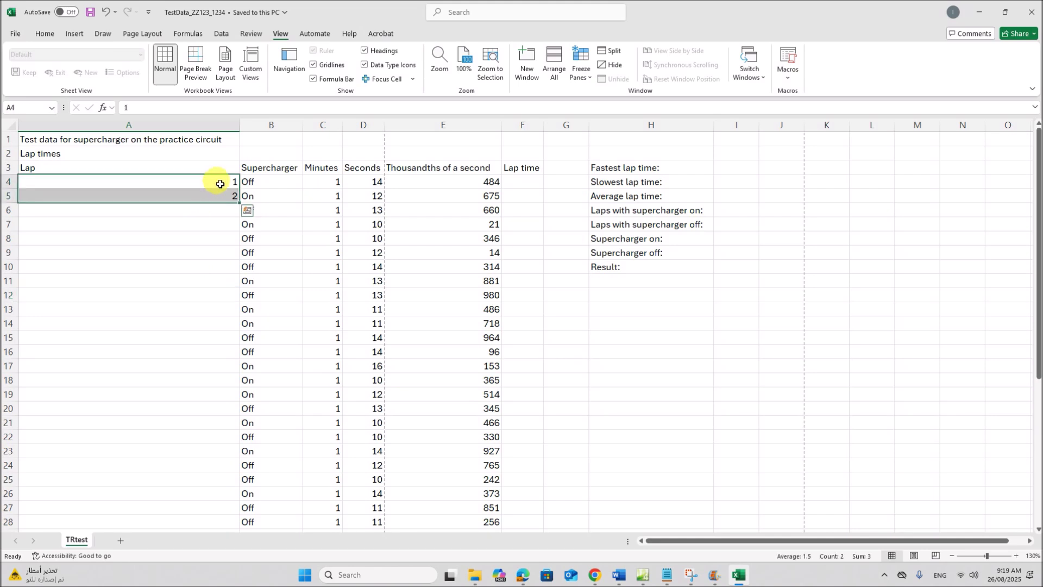
scroll(223, 203, down, 6)
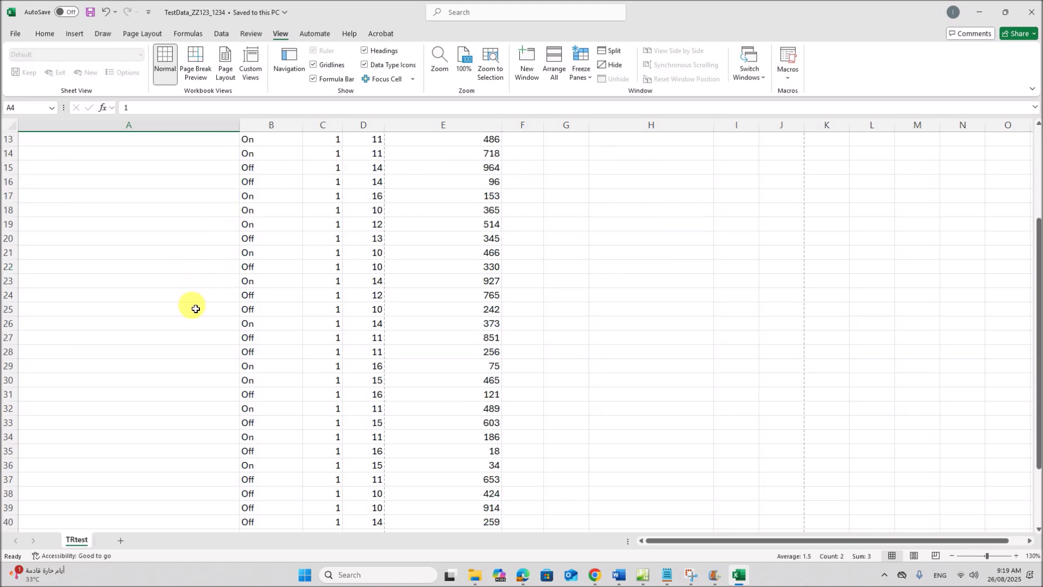
scroll(193, 363, down, 1)
scroll(190, 217, up, 7)
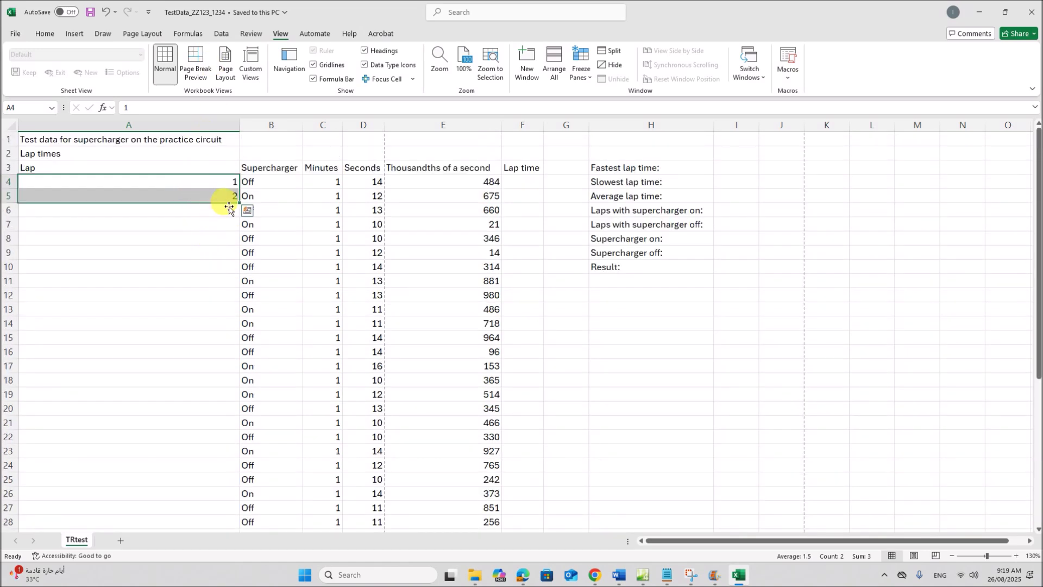
scroll(278, 515, down, 4)
scroll(244, 458, up, 4)
drag(220, 182, 232, 519)
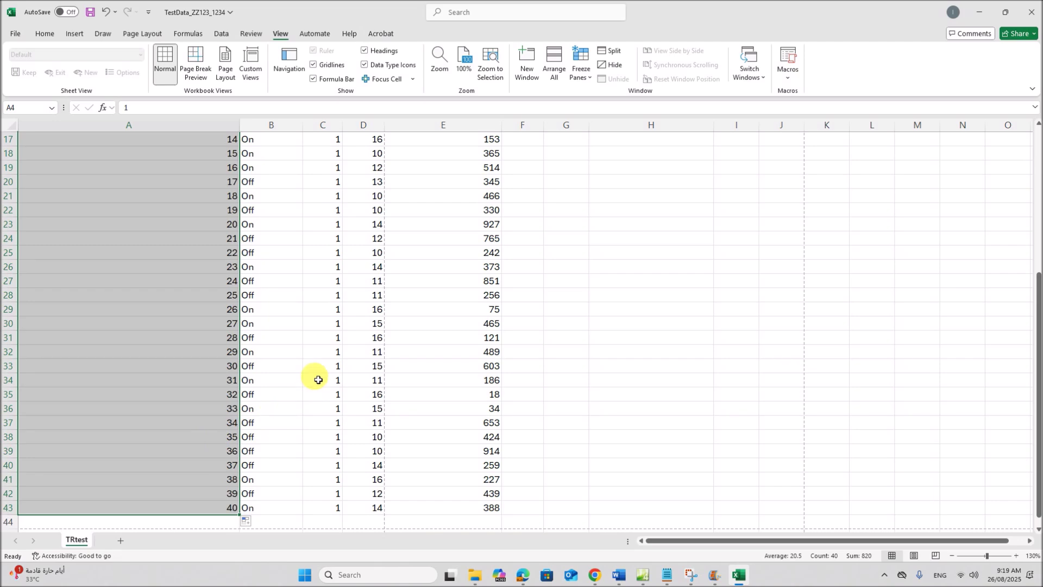
scroll(238, 356, up, 5)
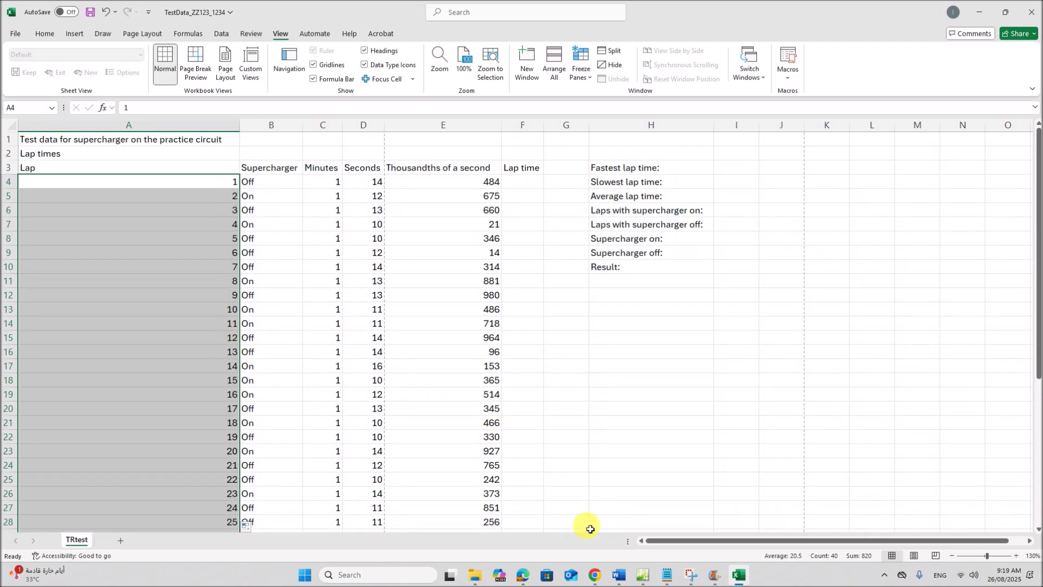
click(521, 575)
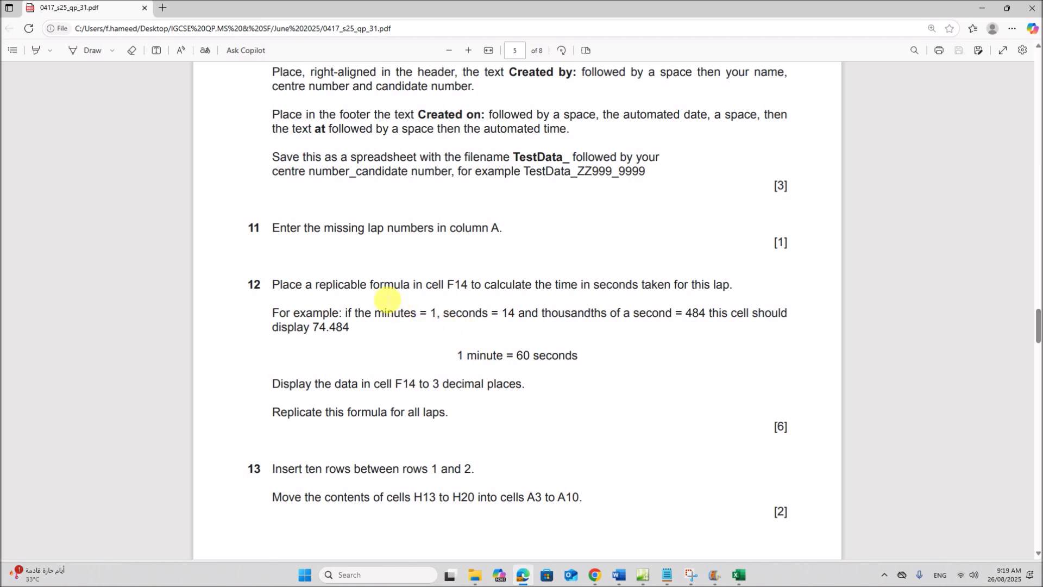
- Read question 12's F14 lap-time requirement and the 1 minute = 60 seconds note
drag(445, 290, 727, 286)
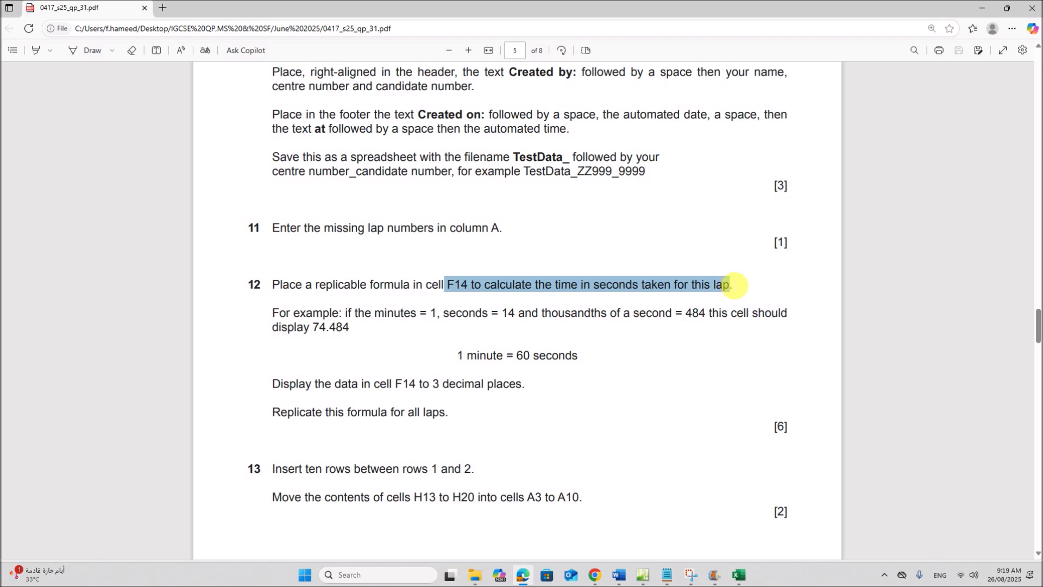
drag(733, 286, 733, 285)
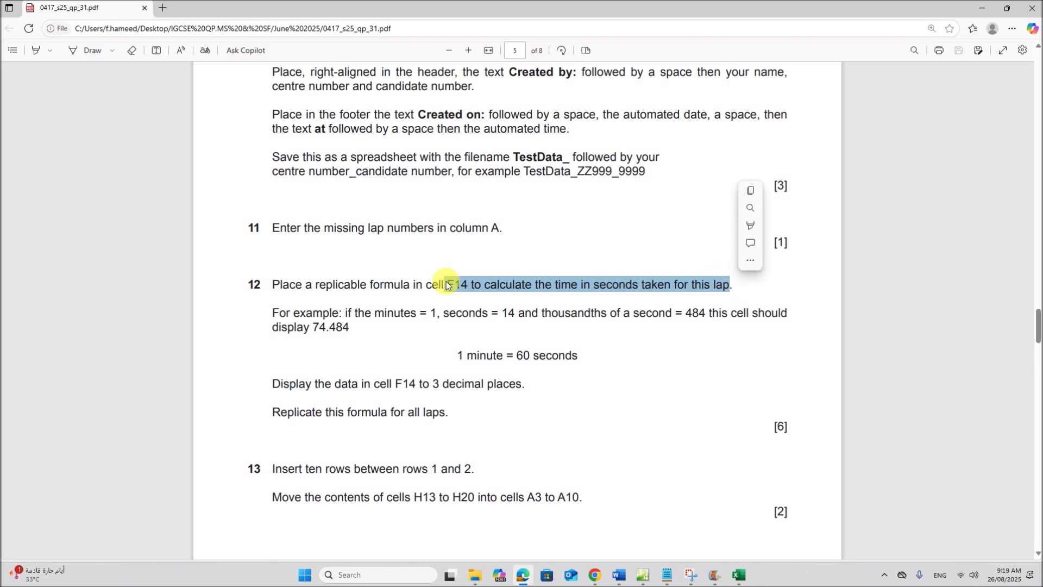
drag(345, 314, 783, 315)
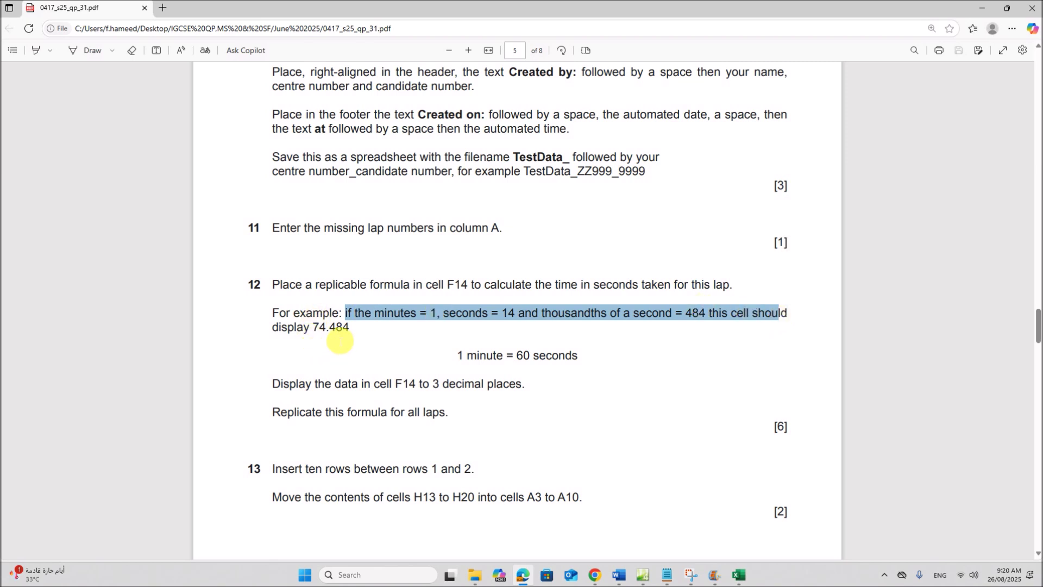
click(323, 338)
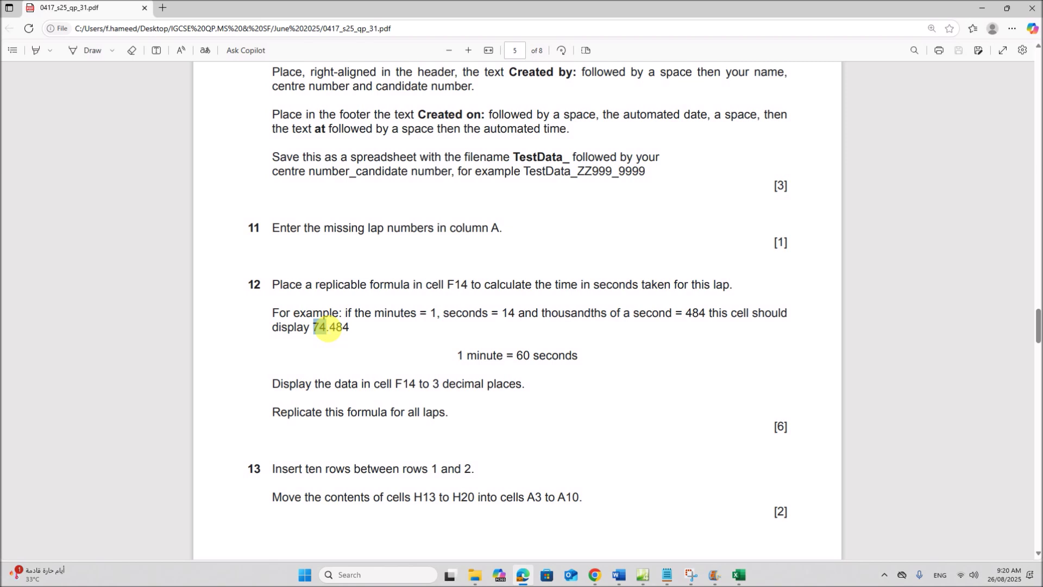
drag(466, 354, 572, 355)
click(474, 343)
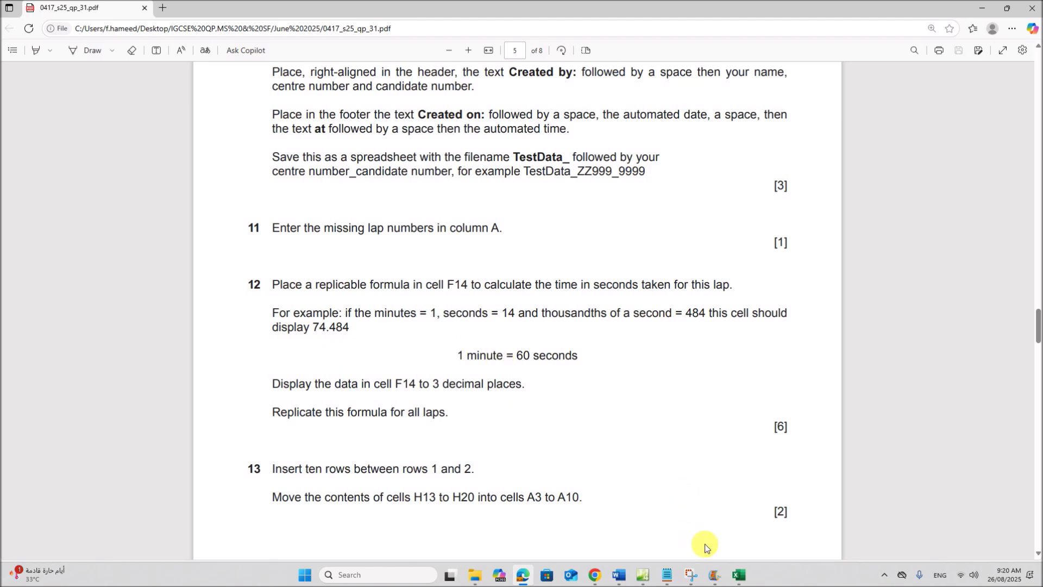
click(739, 575)
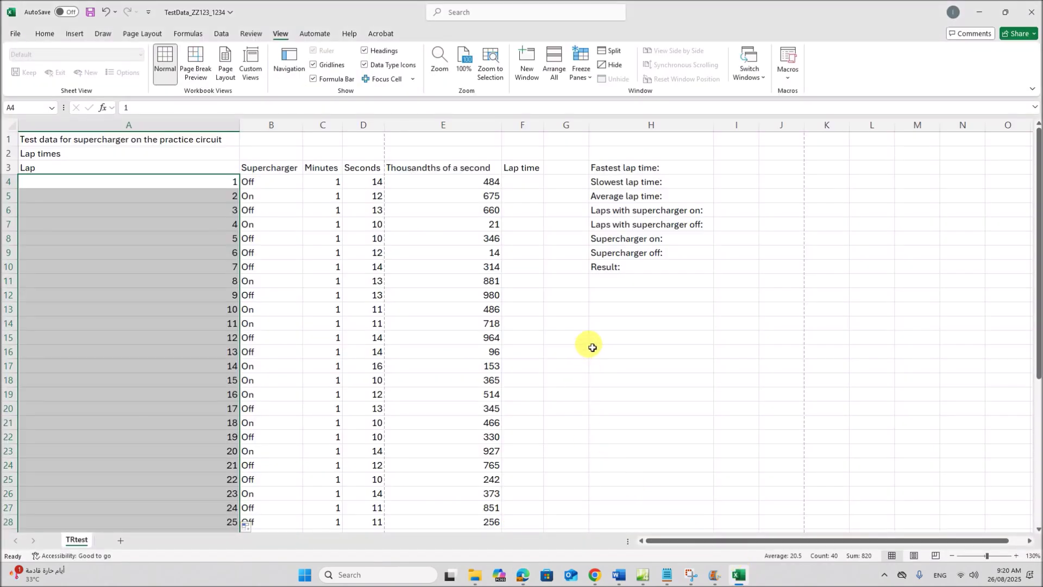
click(523, 184)
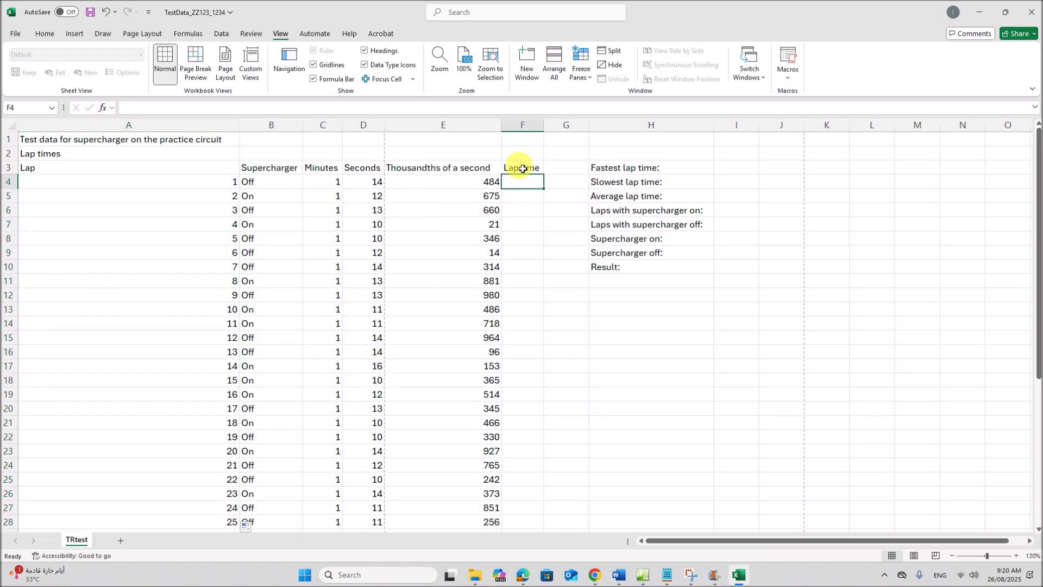
click(620, 576)
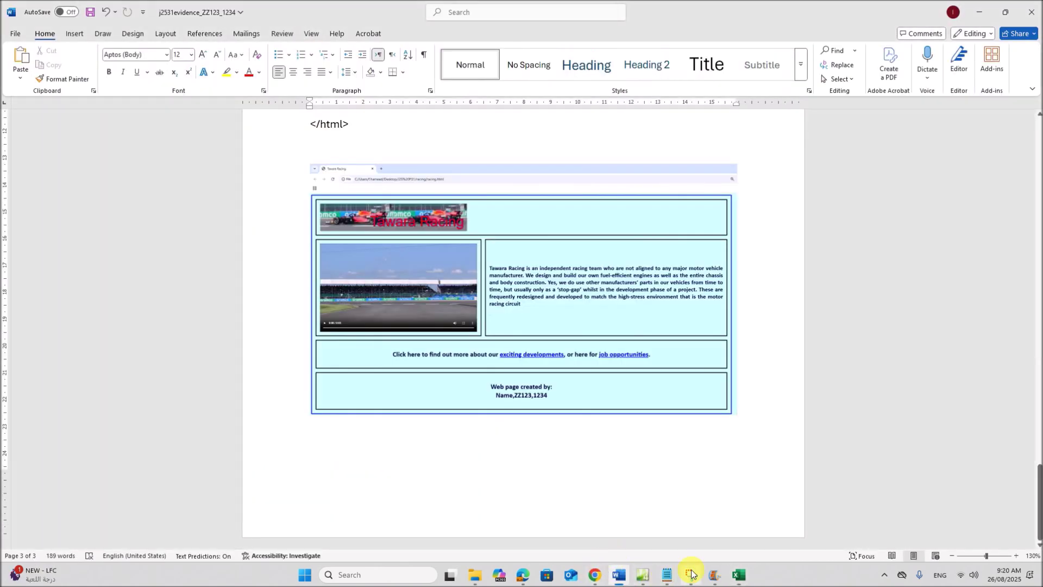
click(522, 575)
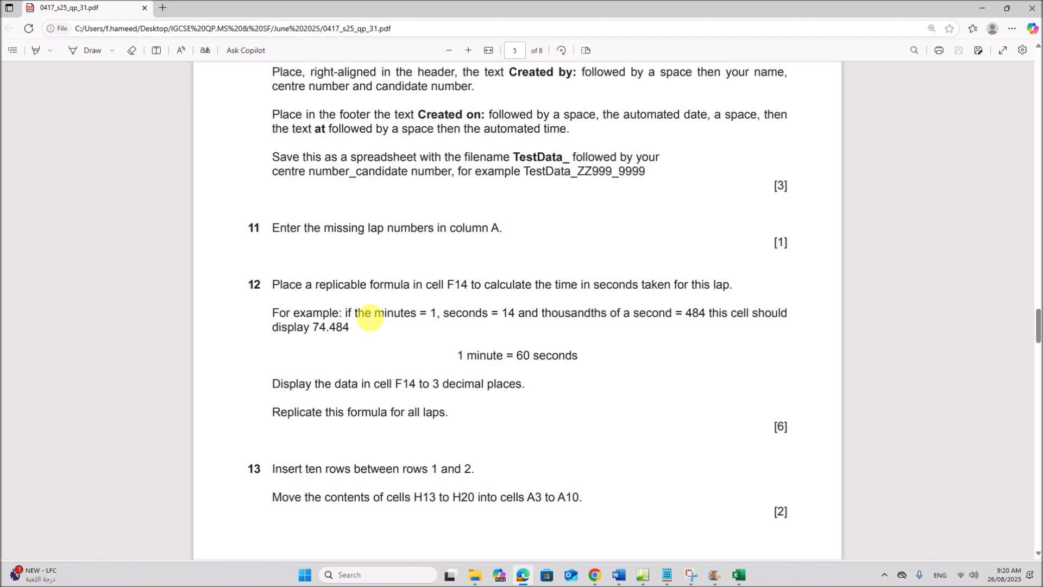
click(740, 577)
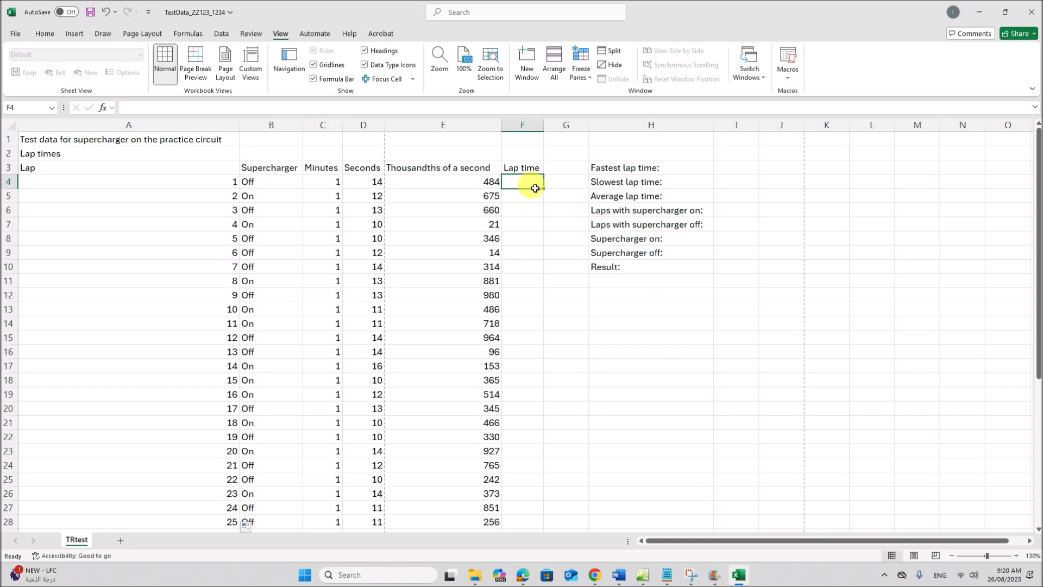
text(=)
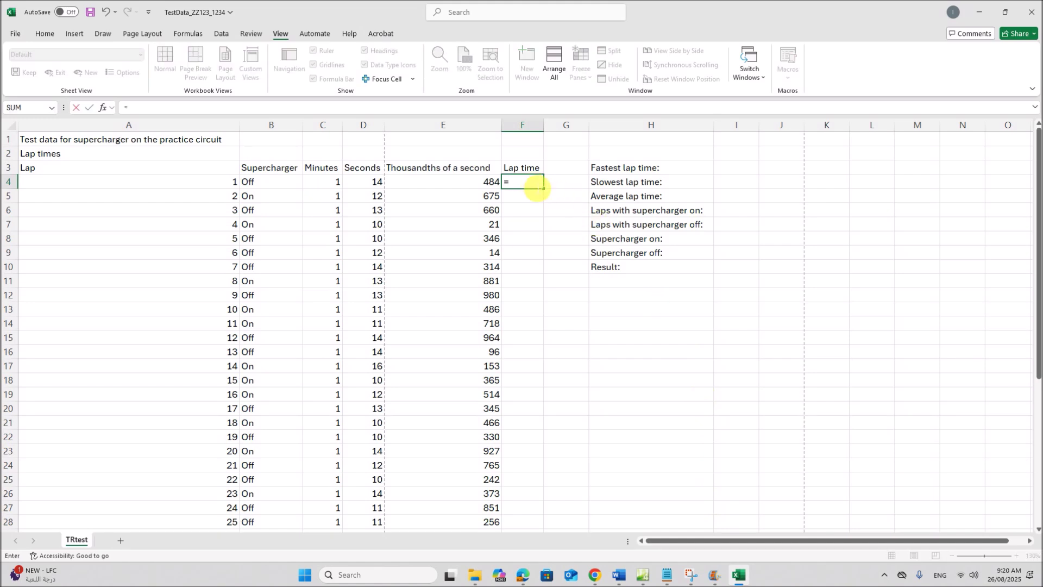
- Enter =C4*60+D4+E4/1000 in F4 to show lap 1's time of 74.484
click(325, 182)
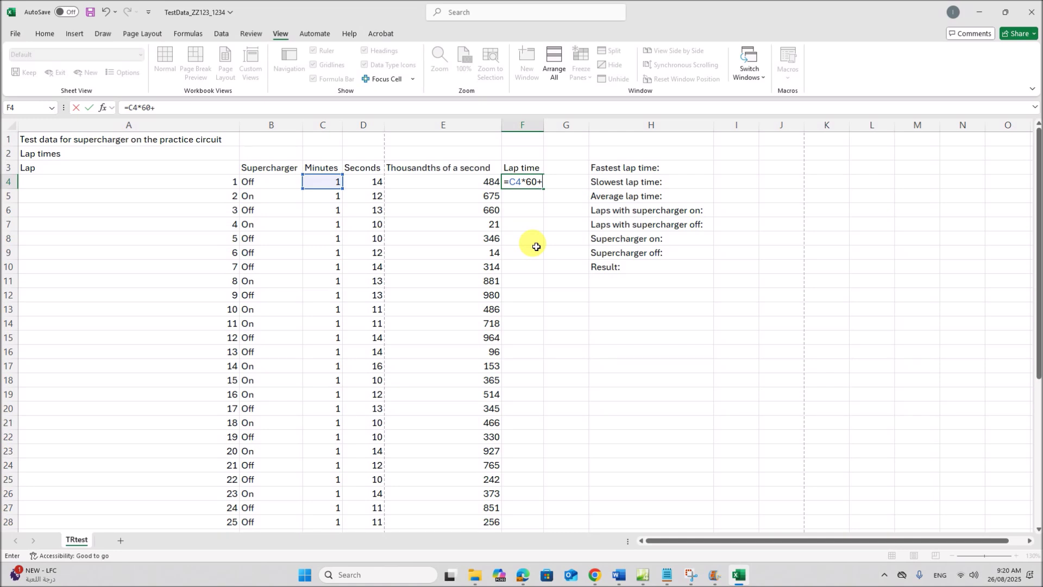
click(379, 188)
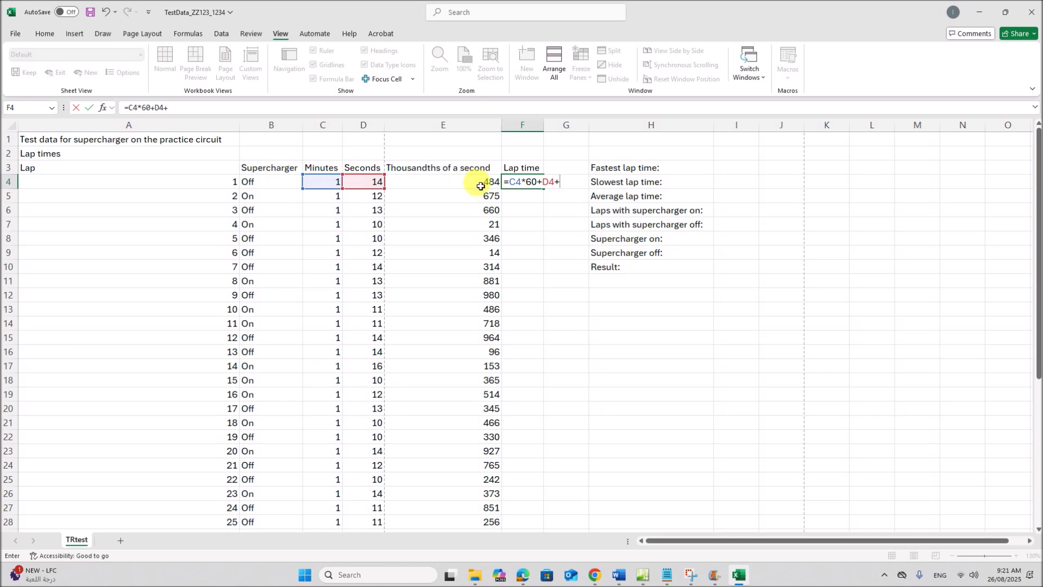
click(481, 187)
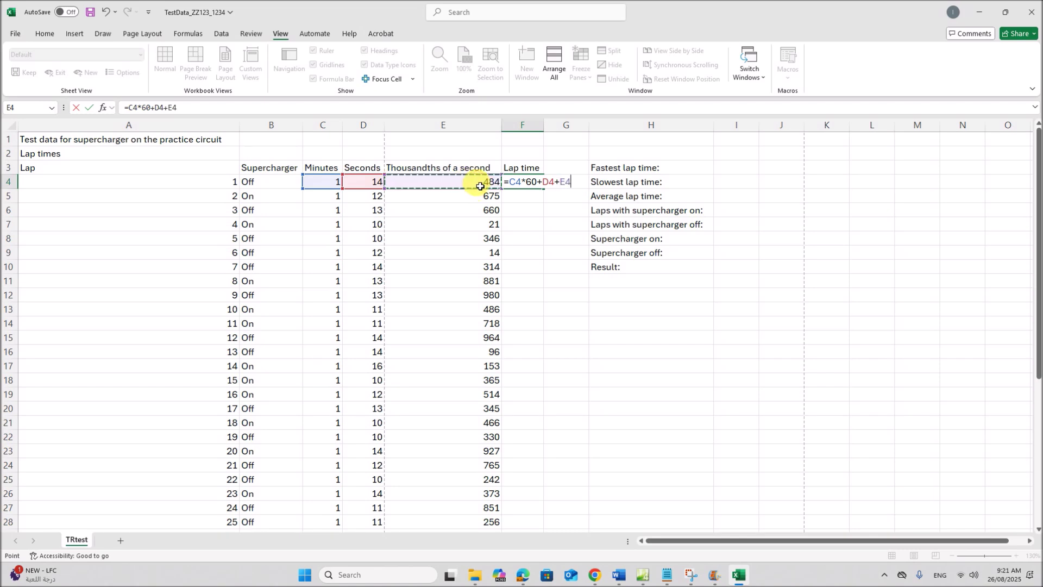
text(/1000)
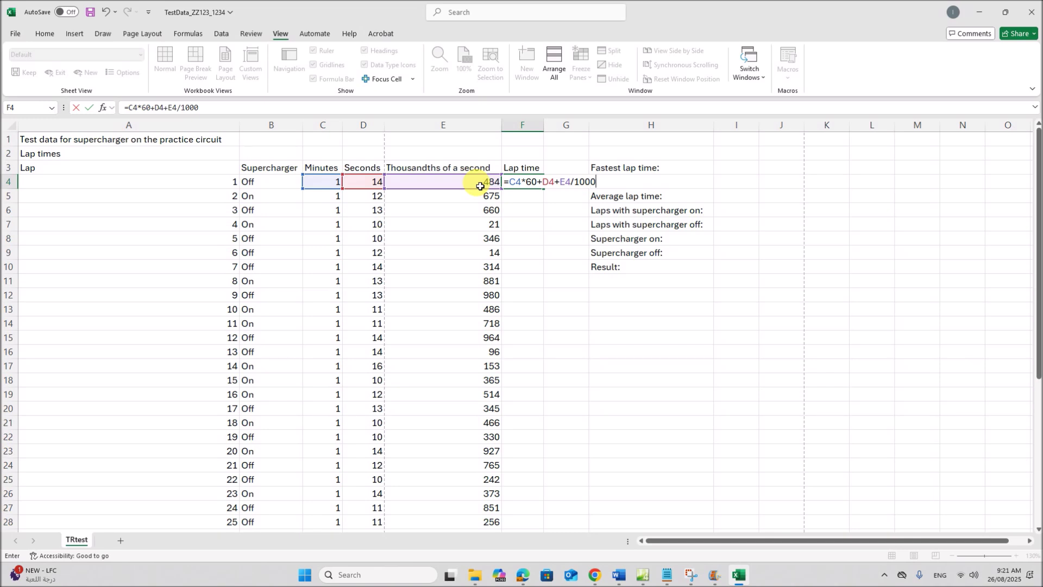
key(Return)
- Reopen F4's formula to verify its C4 and D4 parts, leaving it unchanged
double_click(527, 184)
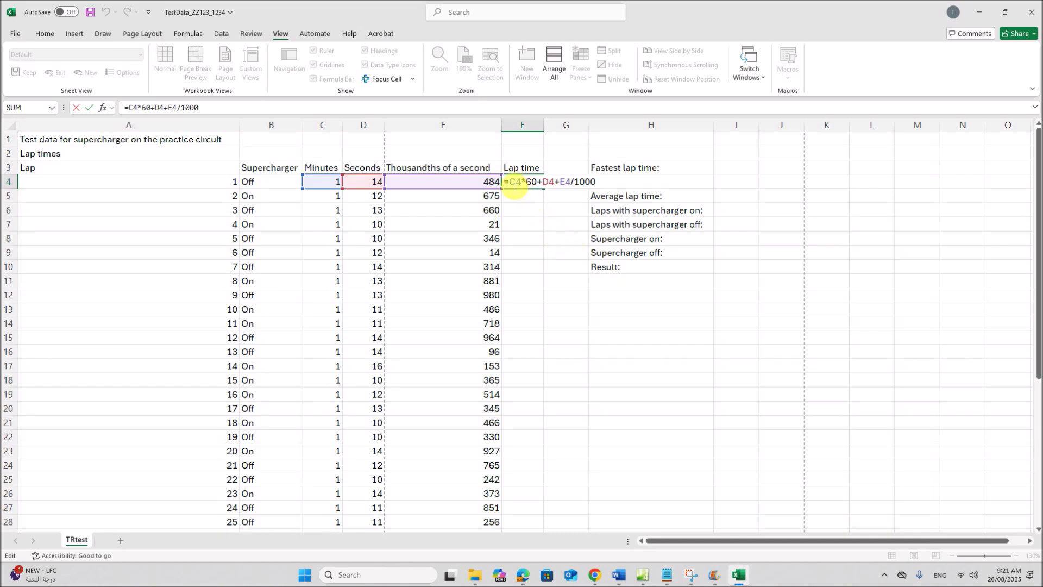
drag(514, 186, 535, 187)
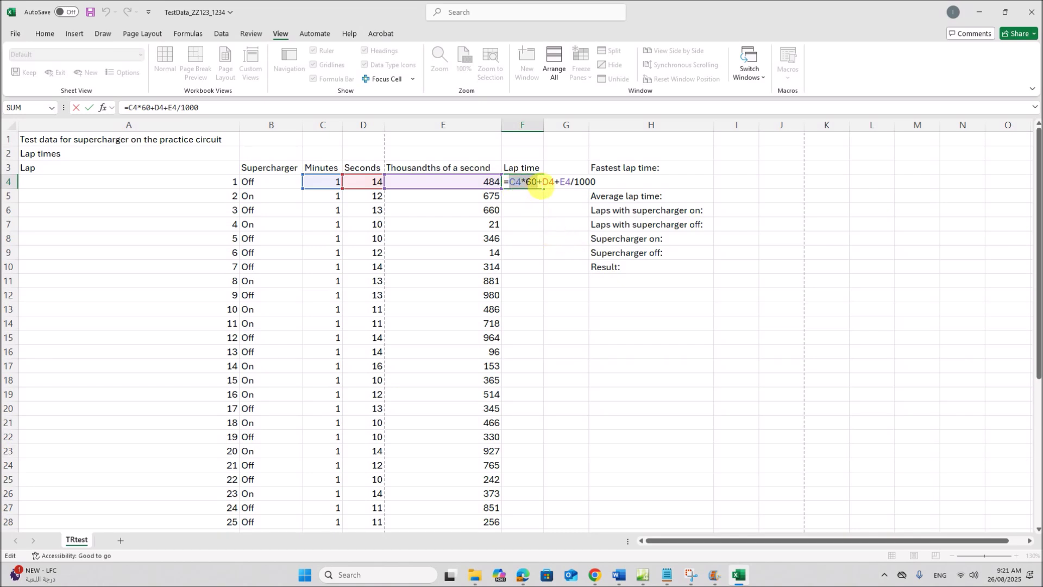
click(545, 187)
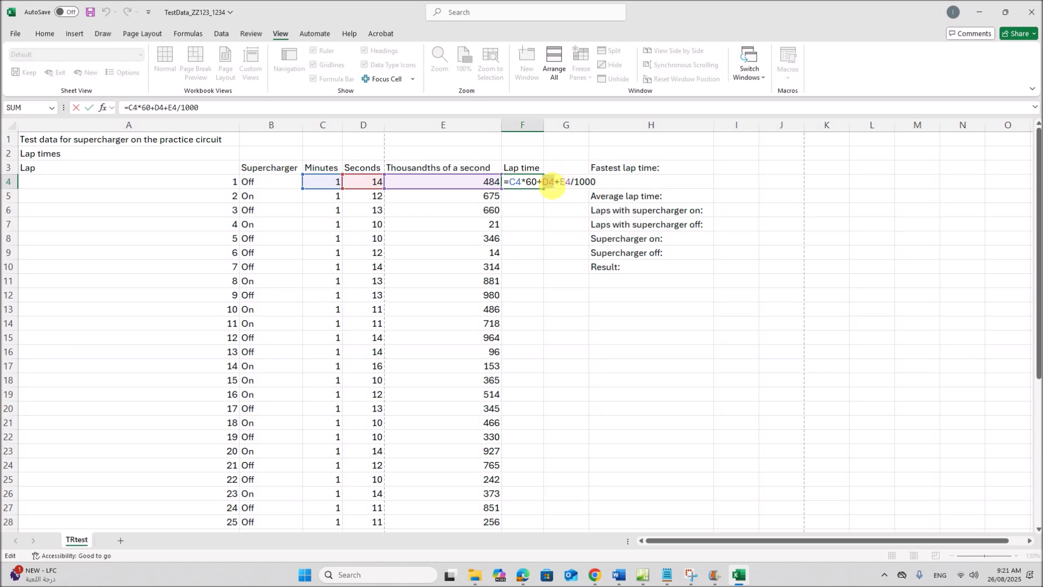
drag(544, 185, 597, 185)
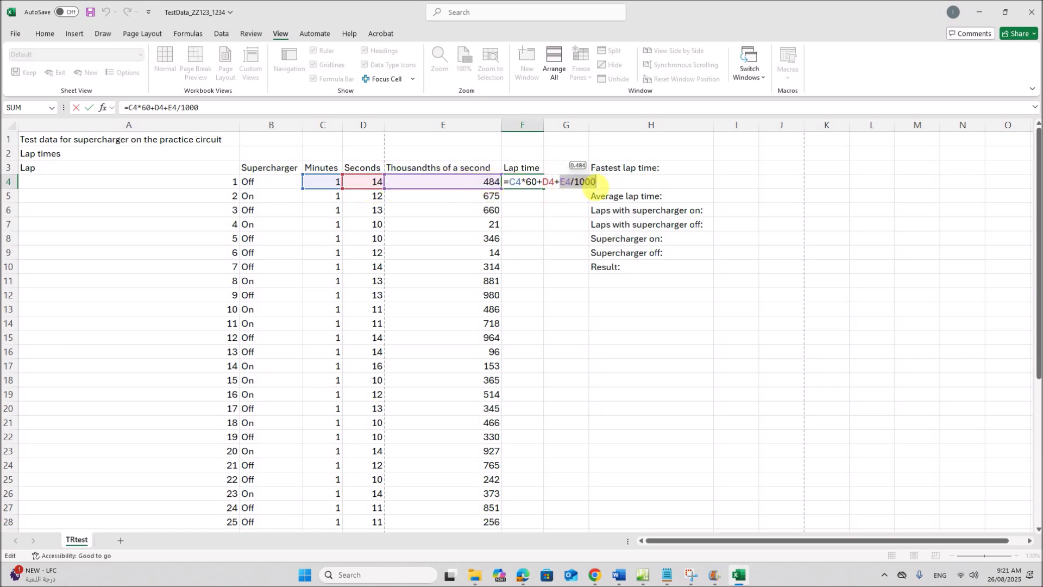
key(Return)
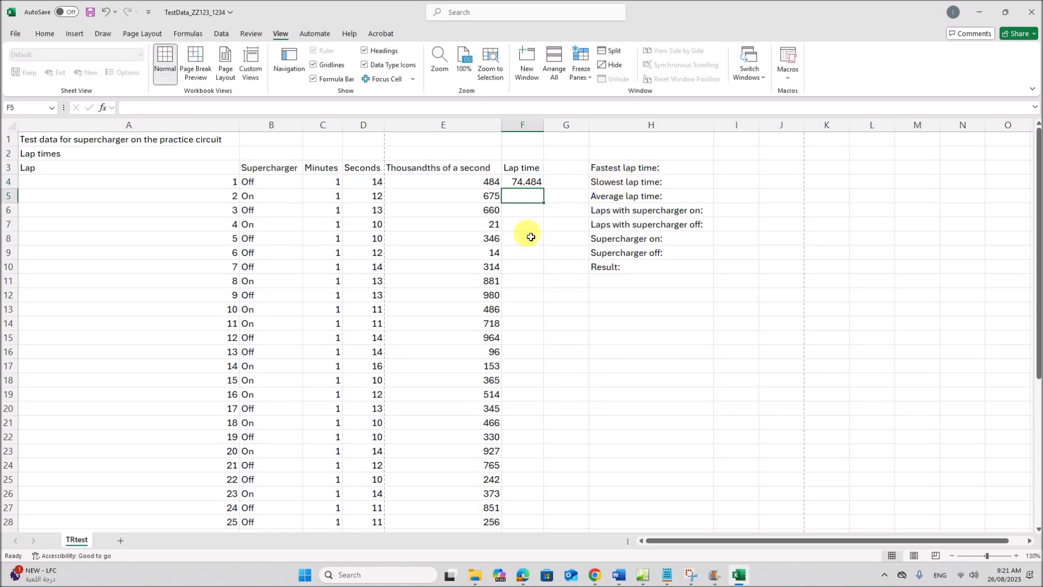
click(526, 579)
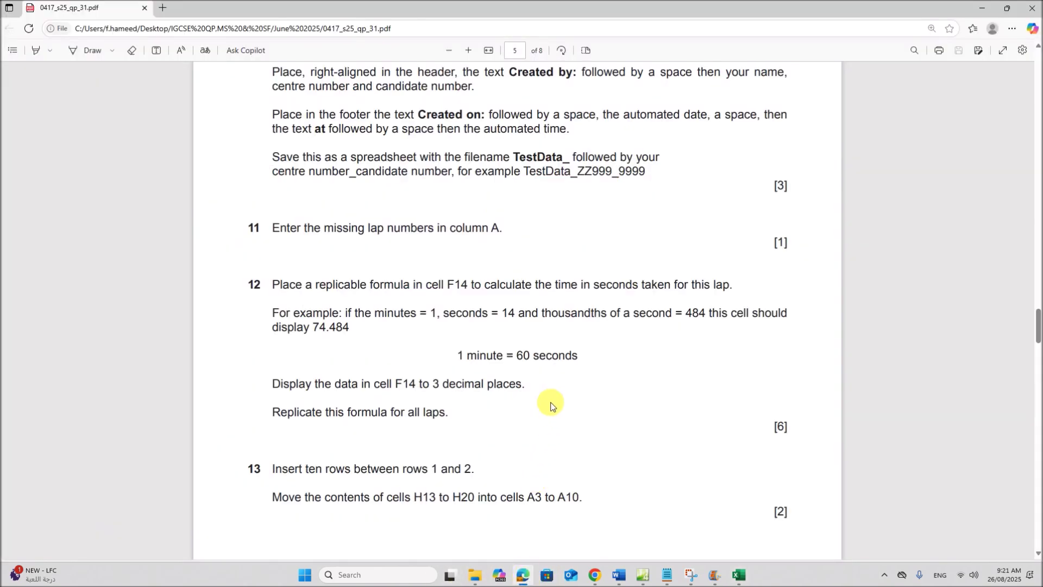
scroll(536, 397, down, 2)
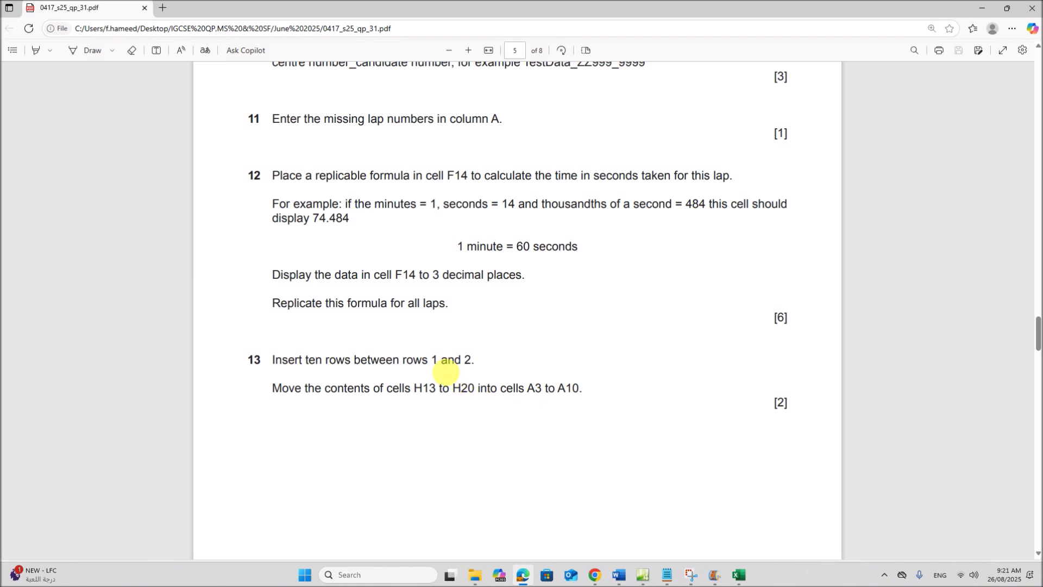
drag(365, 276, 525, 276)
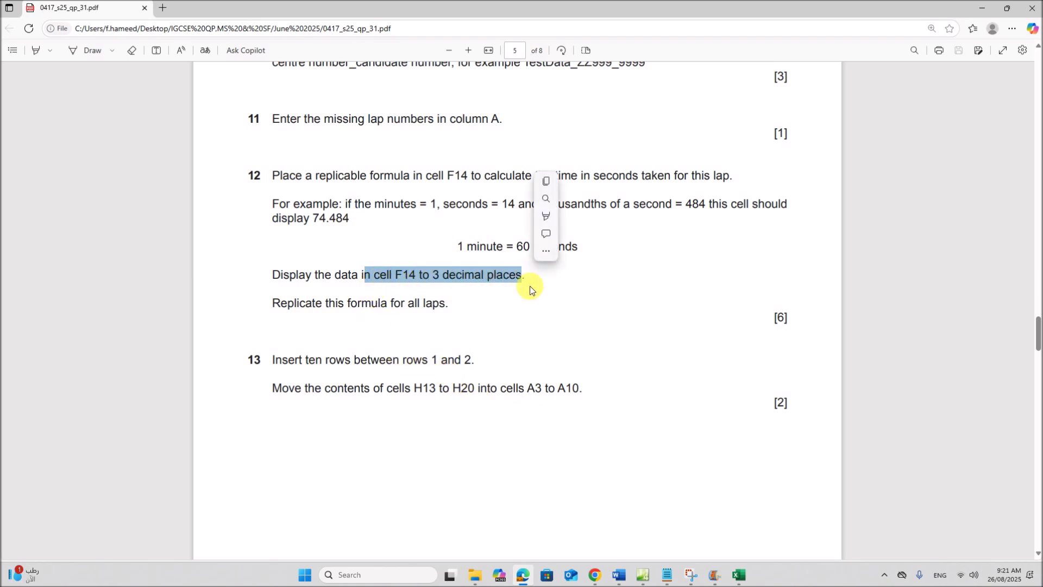
click(739, 575)
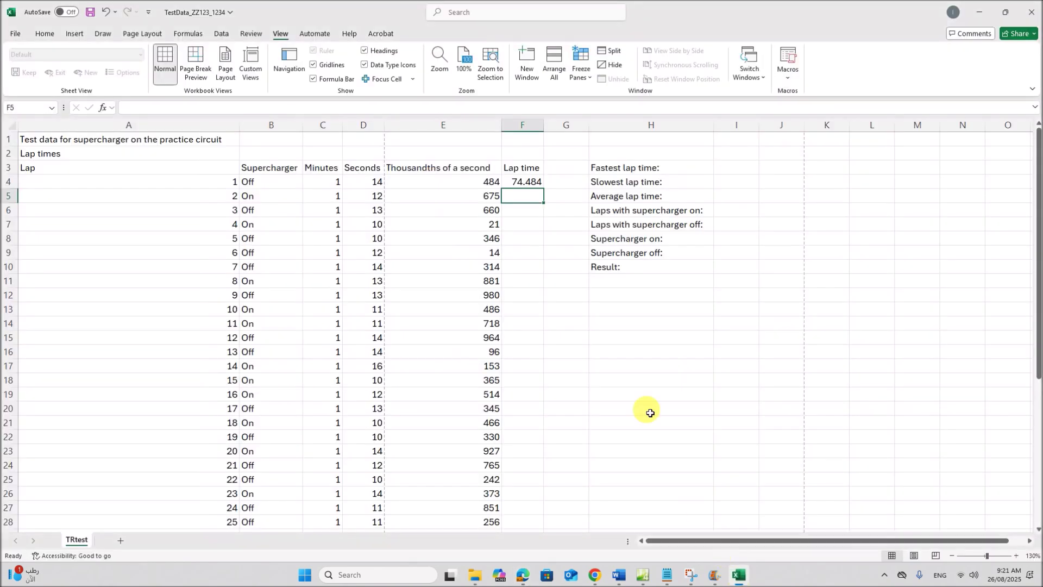
click(522, 183)
- Format cell F4 as Number with 3 decimal places
right_click(520, 182)
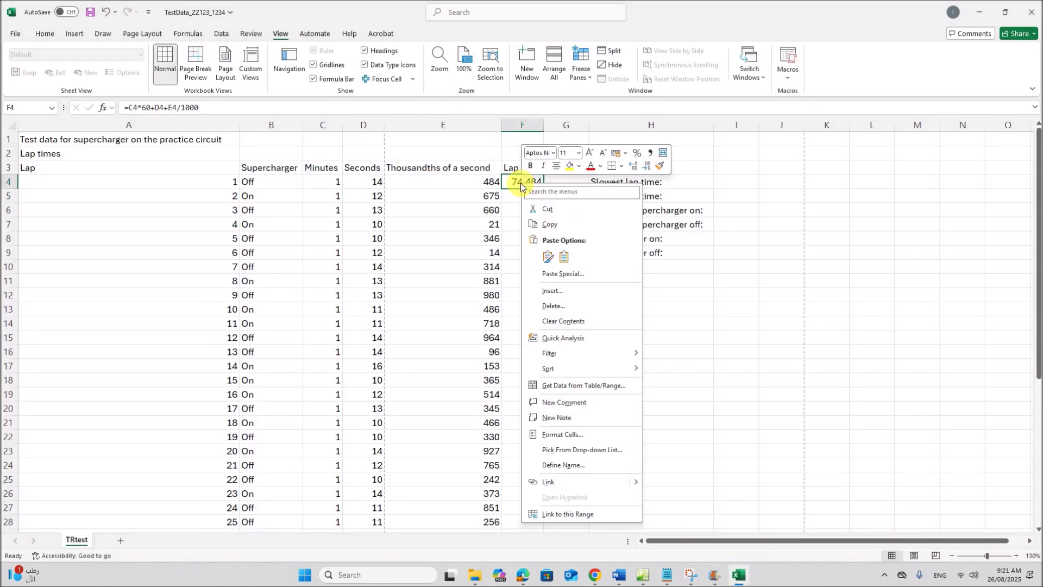
click(560, 434)
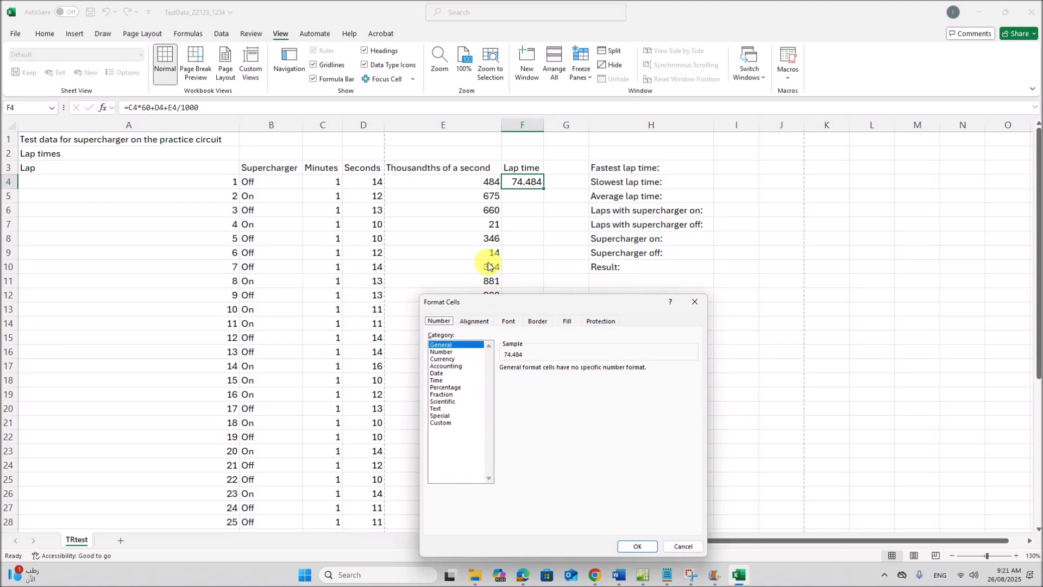
click(442, 352)
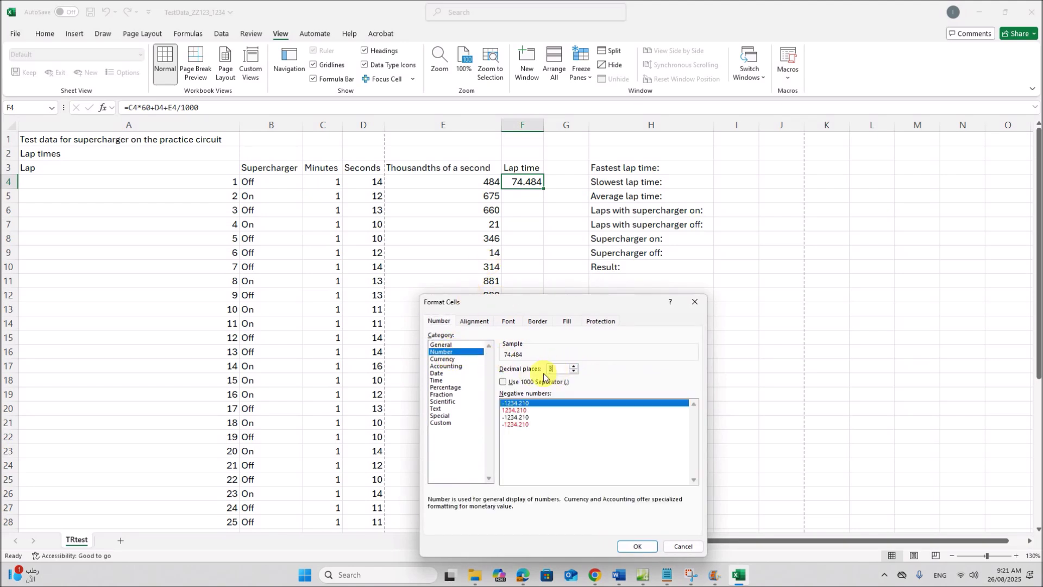
click(635, 546)
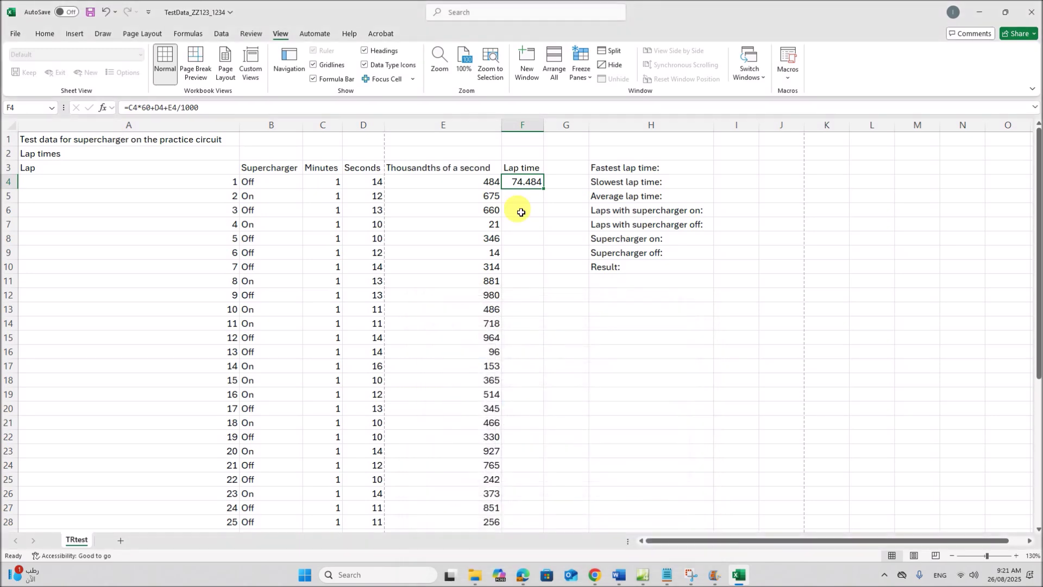
- Fill the lap time formula from F4 down to F43 and check the results
double_click(544, 188)
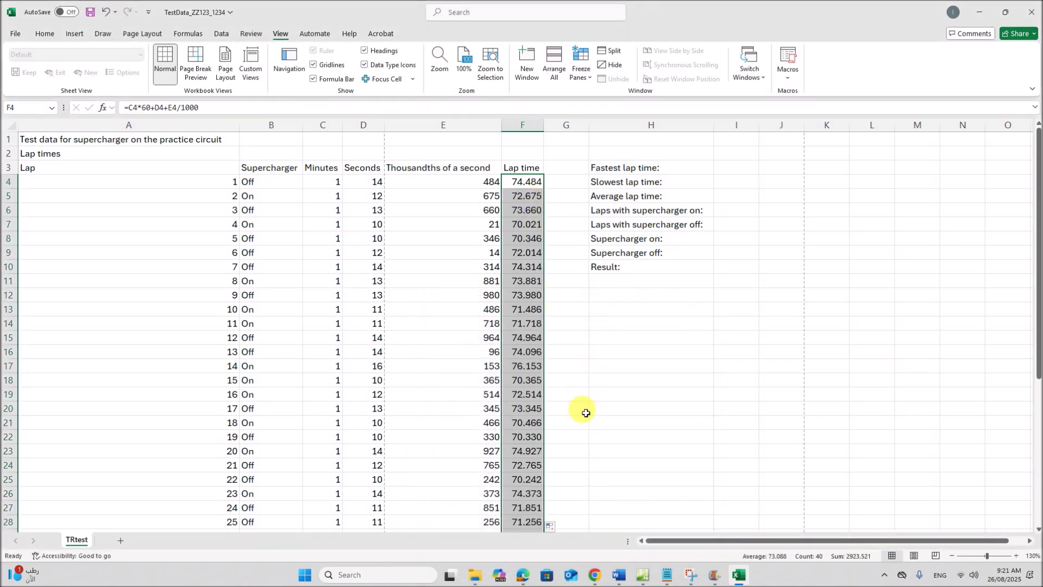
scroll(573, 430, down, 2)
scroll(573, 430, down, 7)
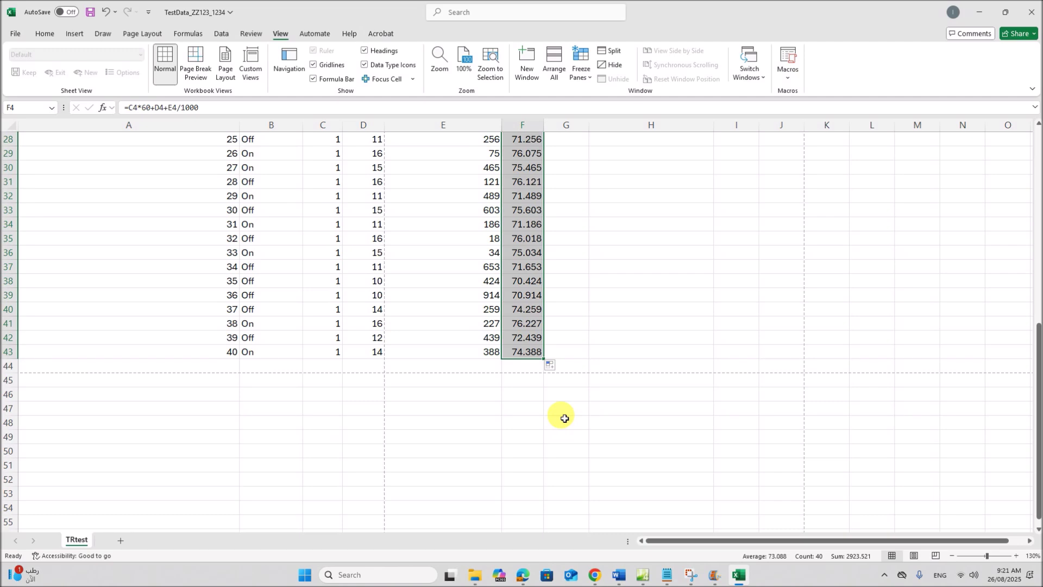
scroll(566, 417, up, 9)
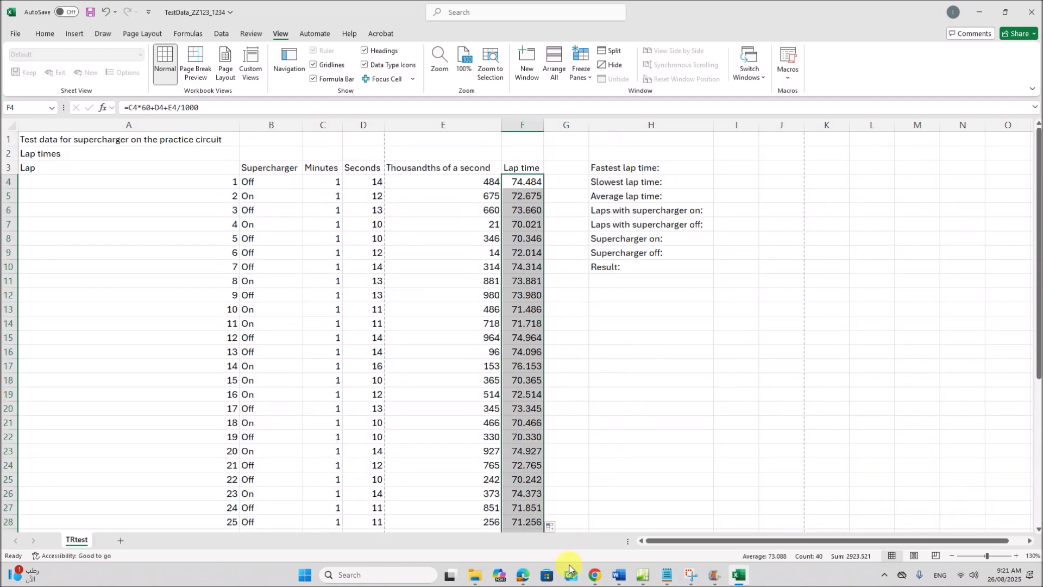
click(522, 575)
- Highlight question 13's instruction to insert ten rows between rows 1 and 2
scroll(533, 424, down, 1)
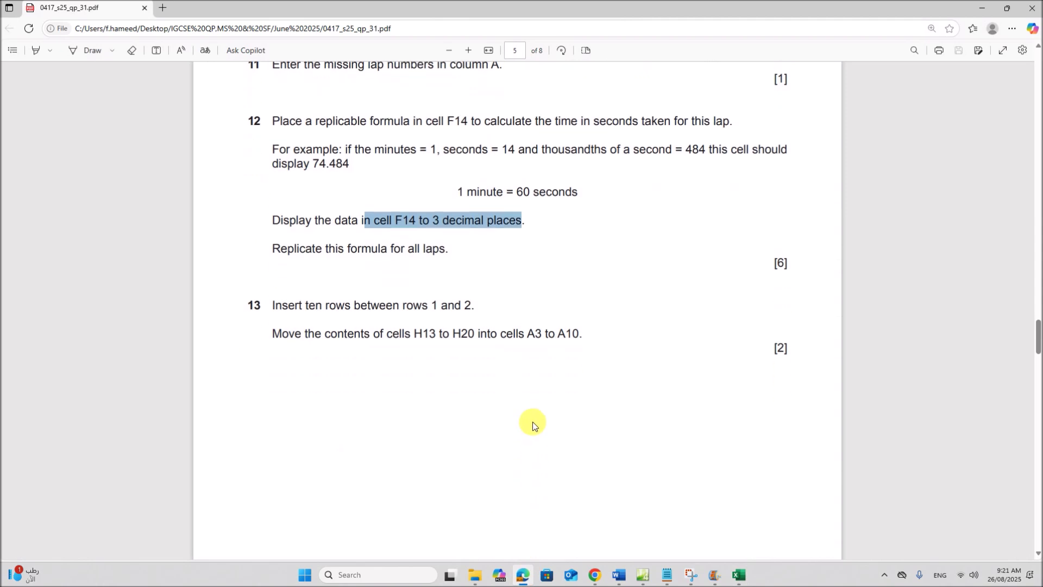
click(634, 364)
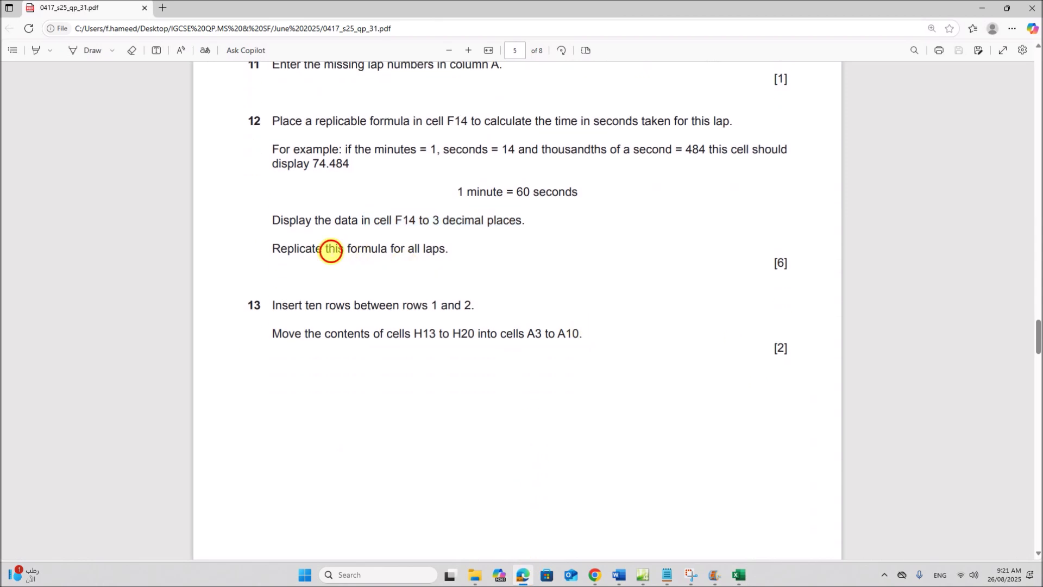
drag(274, 305, 466, 306)
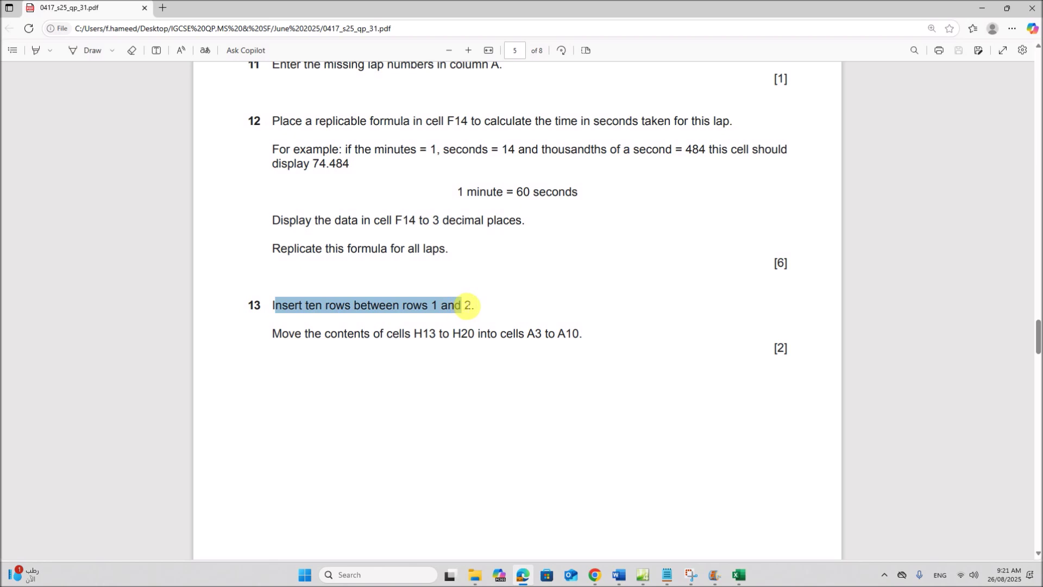
drag(472, 305, 473, 305)
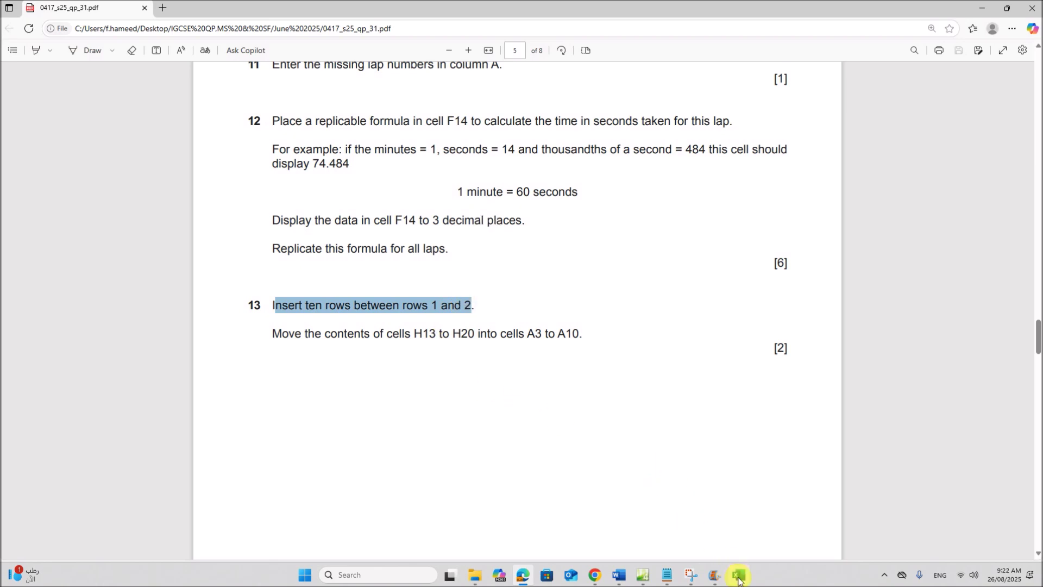
click(738, 576)
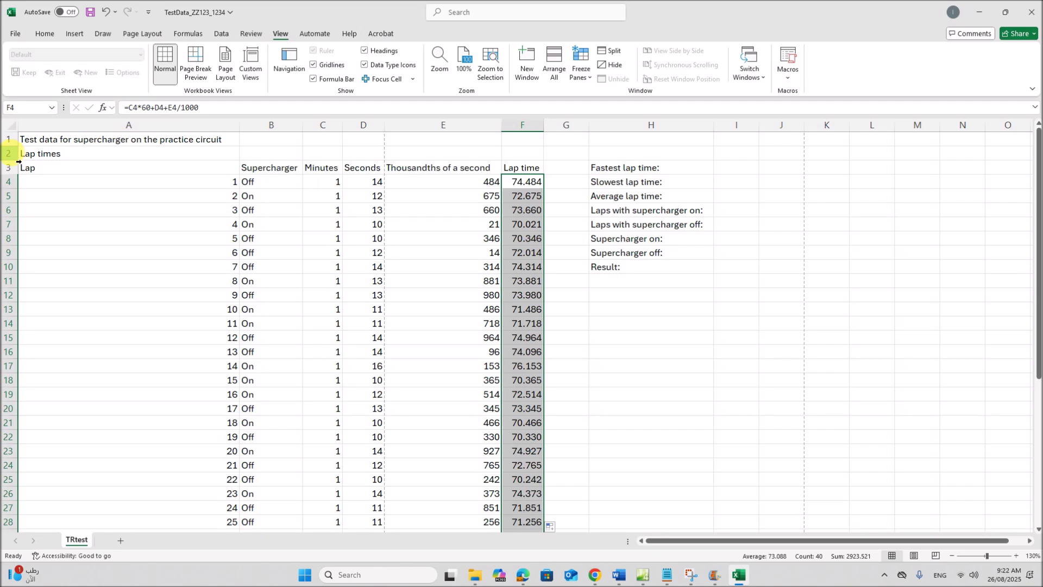
- Insert ten blank rows at rows 2–11 above Lap times
drag(9, 154, 11, 291)
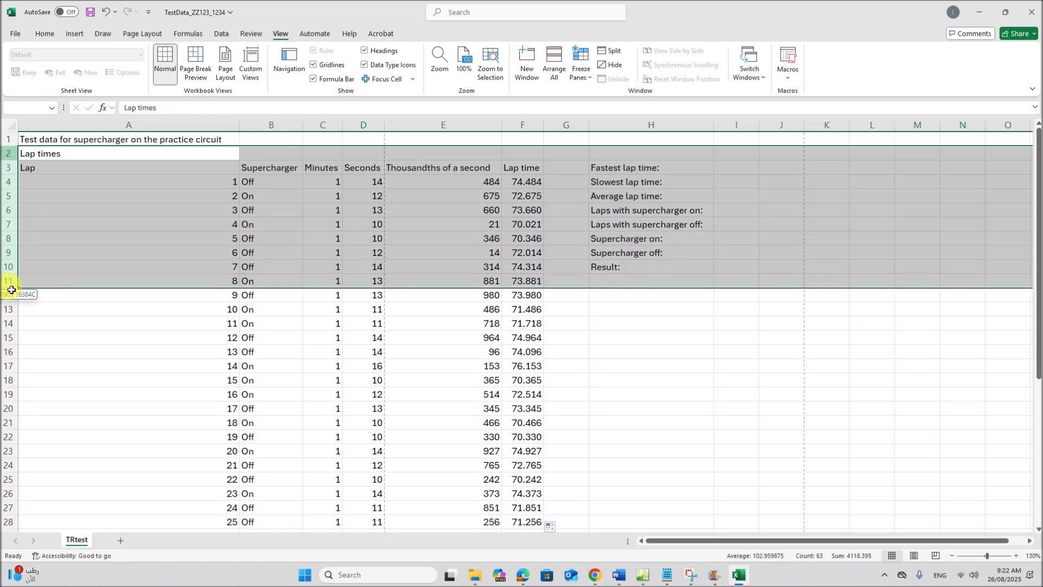
right_click(8, 165)
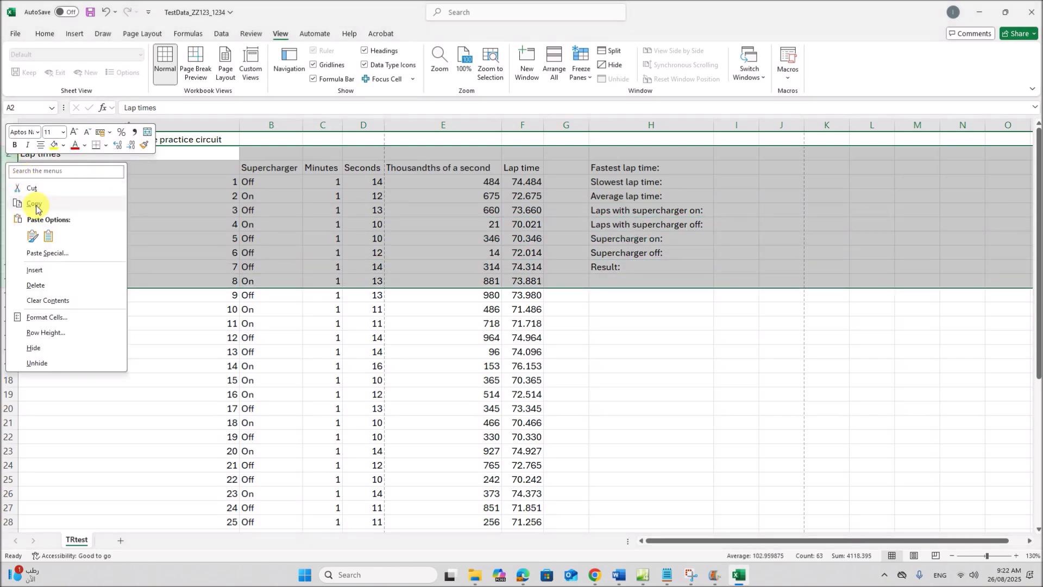
click(36, 269)
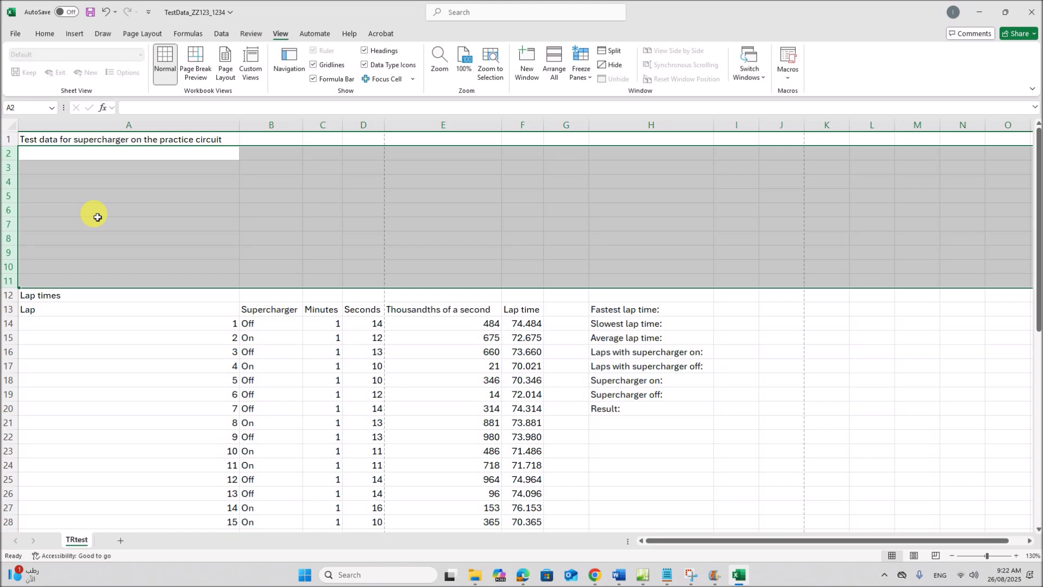
click(93, 212)
drag(42, 156, 42, 285)
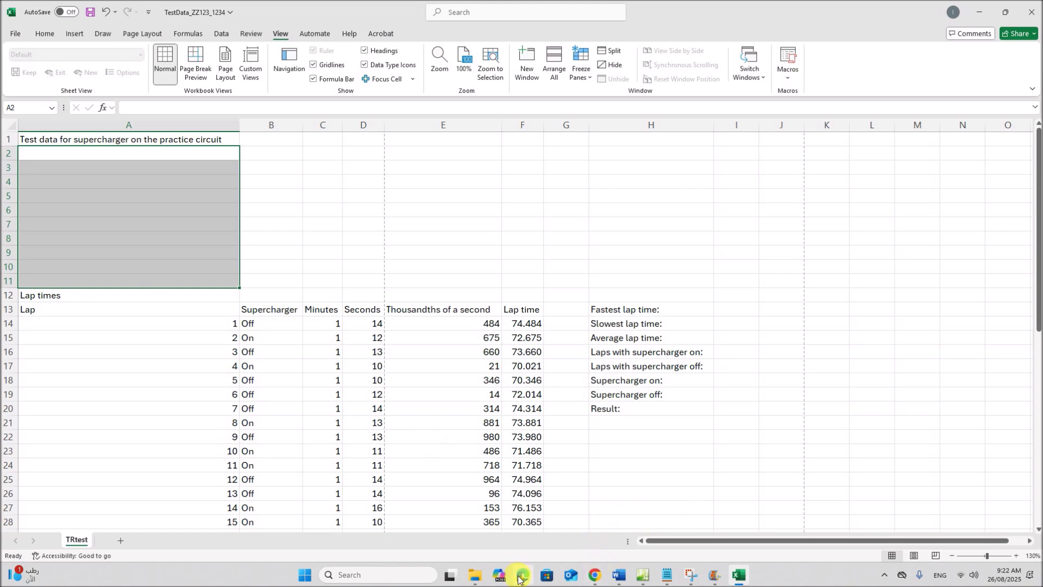
- Highlight the H13 to H20 range mentioned in the exam paper's next question
click(523, 575)
click(460, 371)
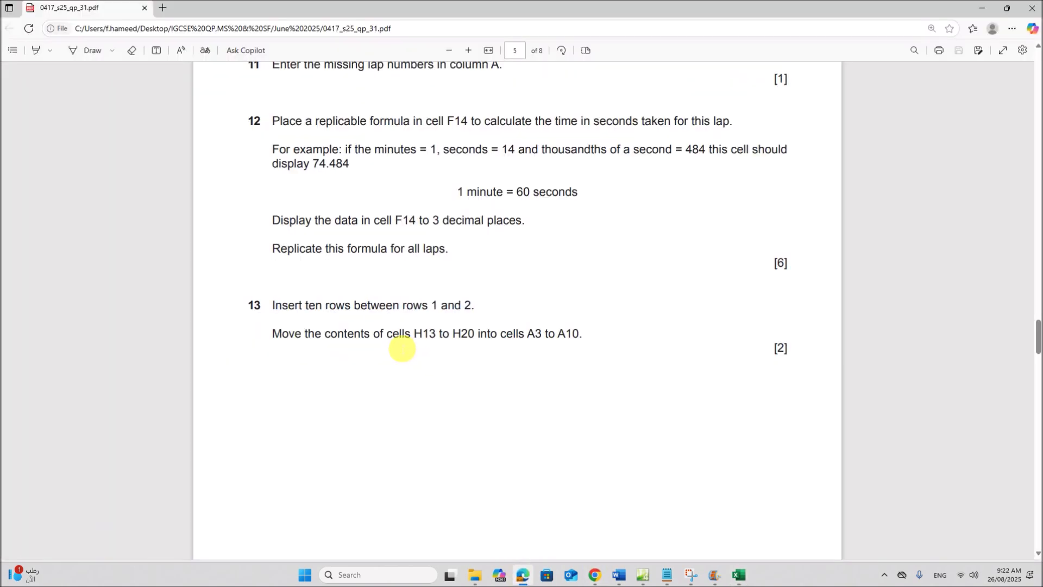
drag(416, 334, 584, 333)
click(739, 574)
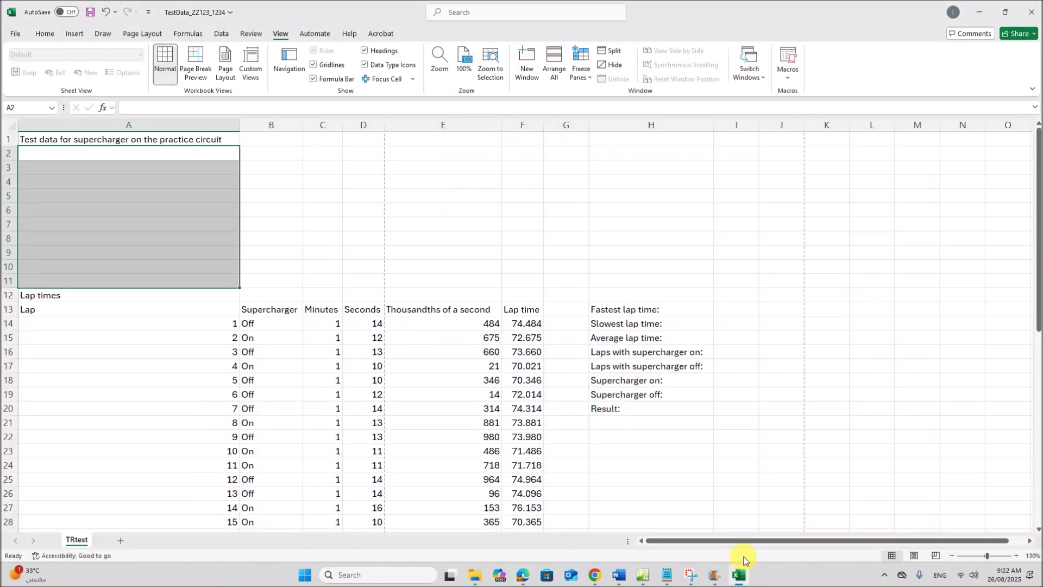
- Move the eight summary labels from H13:H20 into A3:A10
click(620, 316)
drag(620, 315, 622, 408)
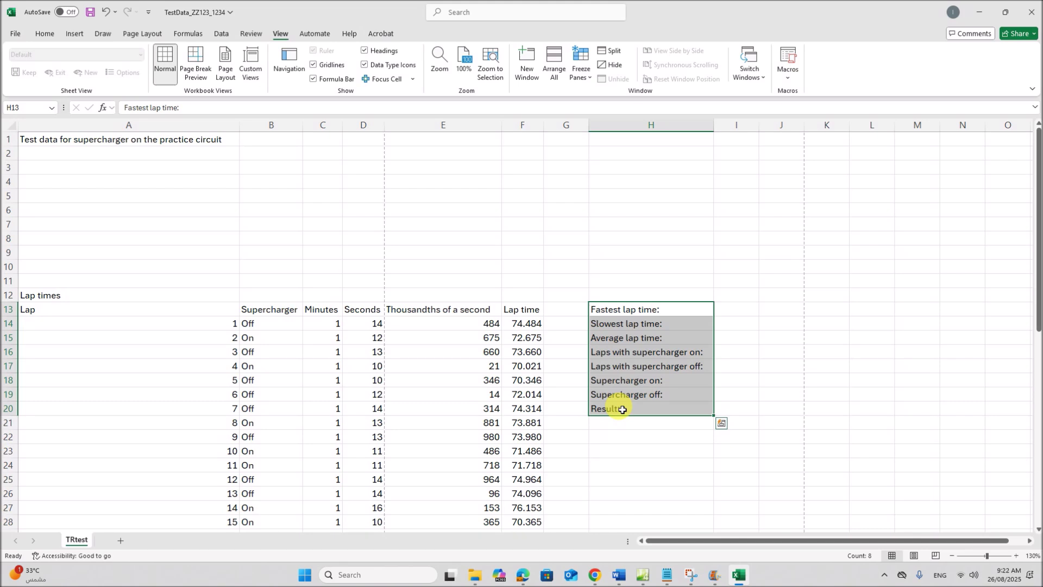
key(ctrl+c)
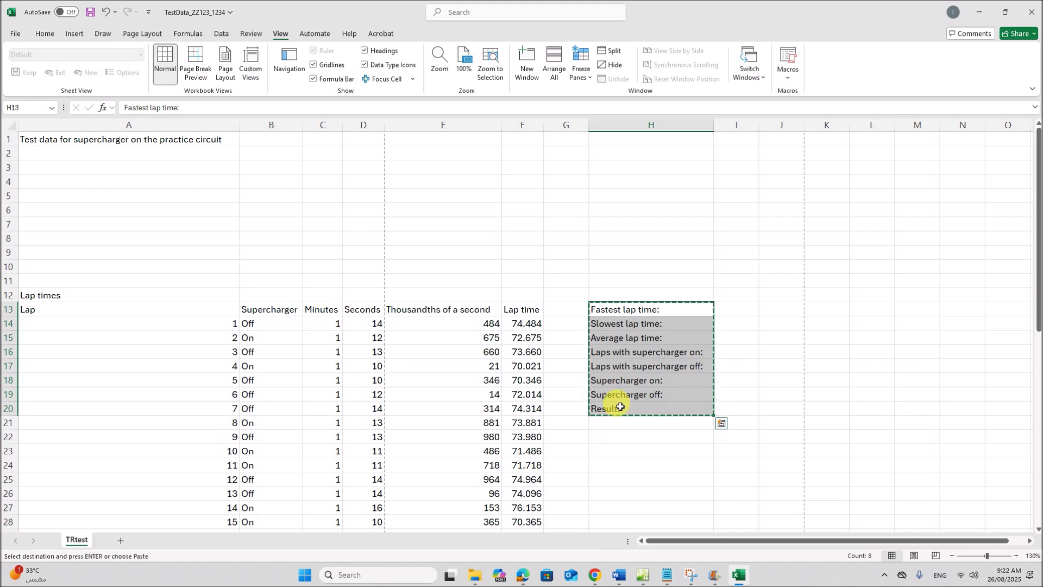
click(47, 173)
key(ctrl+v)
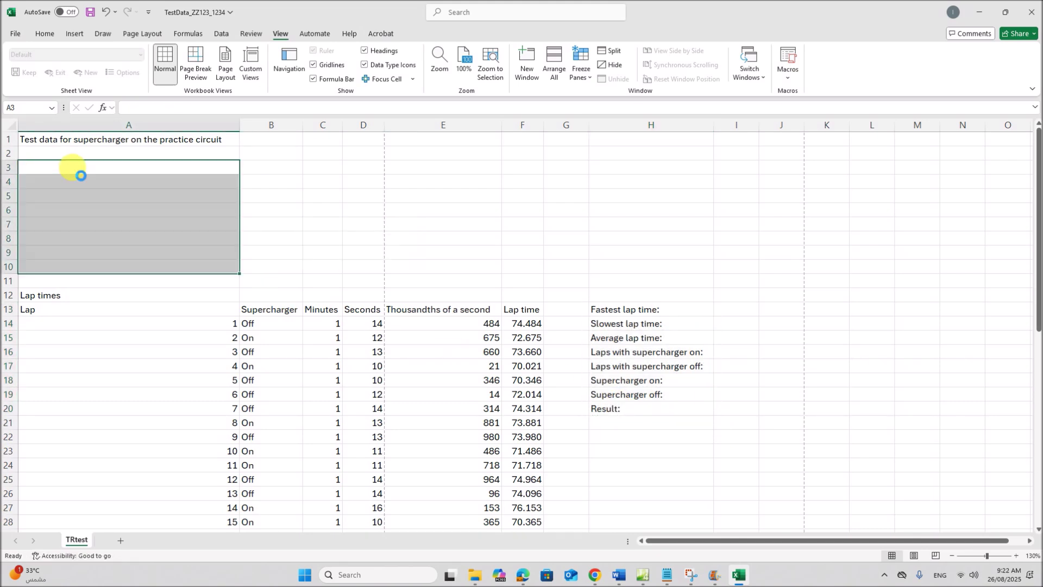
click(365, 172)
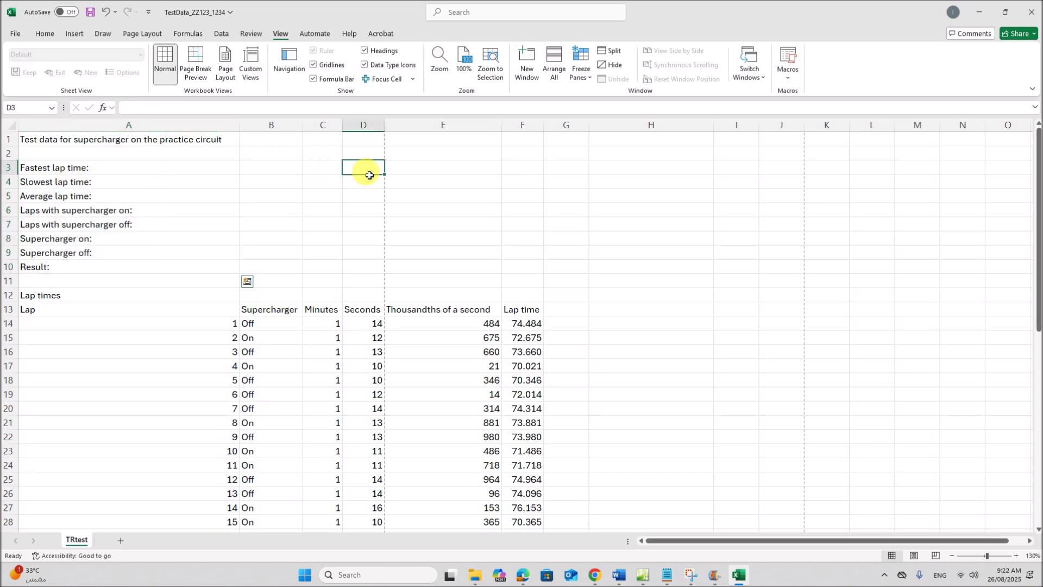
click(524, 575)
scroll(541, 402, down, 10)
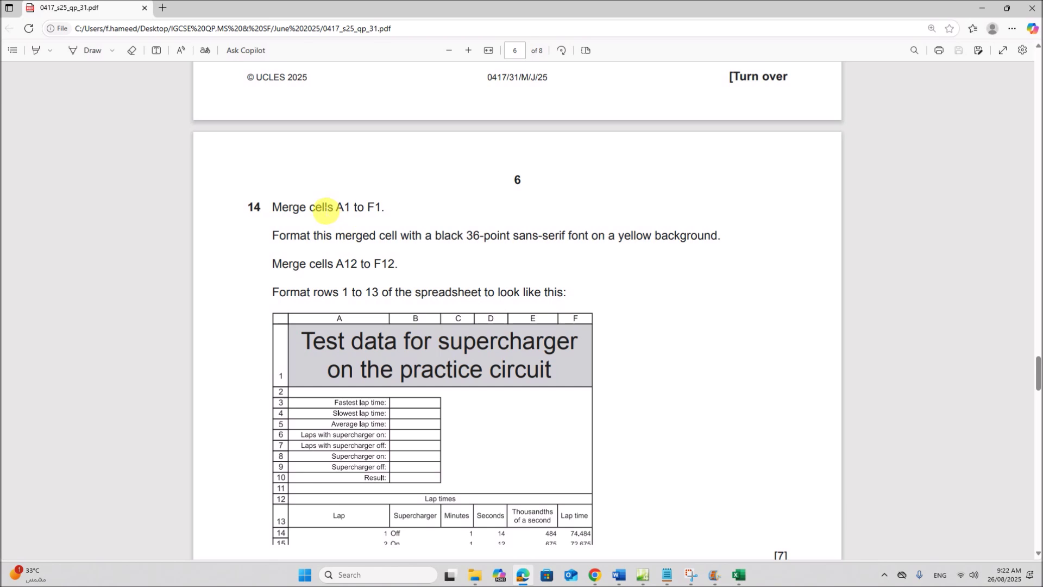
- Highlight question 14's A1:F1 merge range and its title formatting instruction
drag(328, 208, 382, 208)
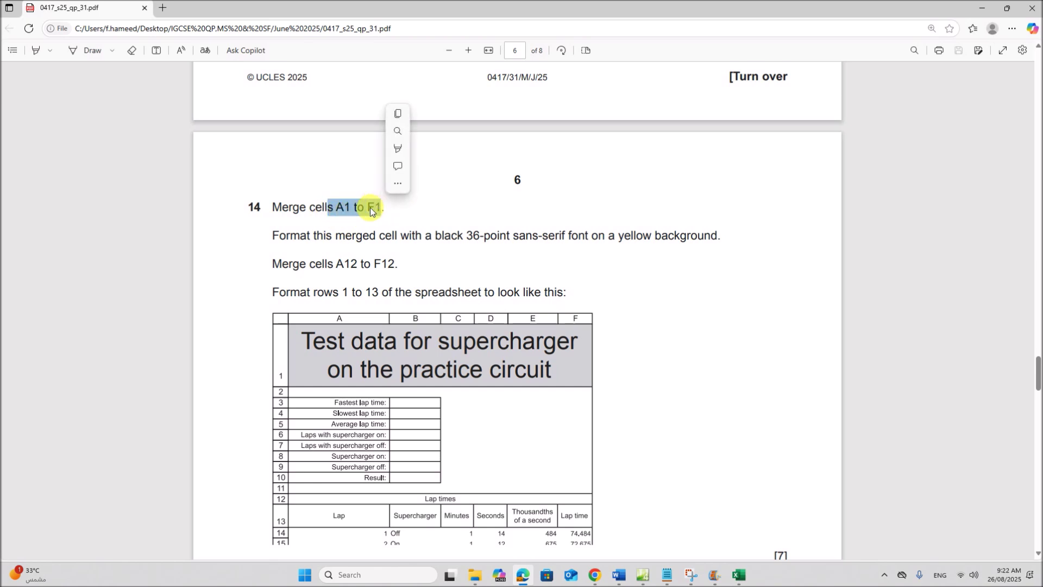
drag(271, 240, 709, 242)
click(739, 575)
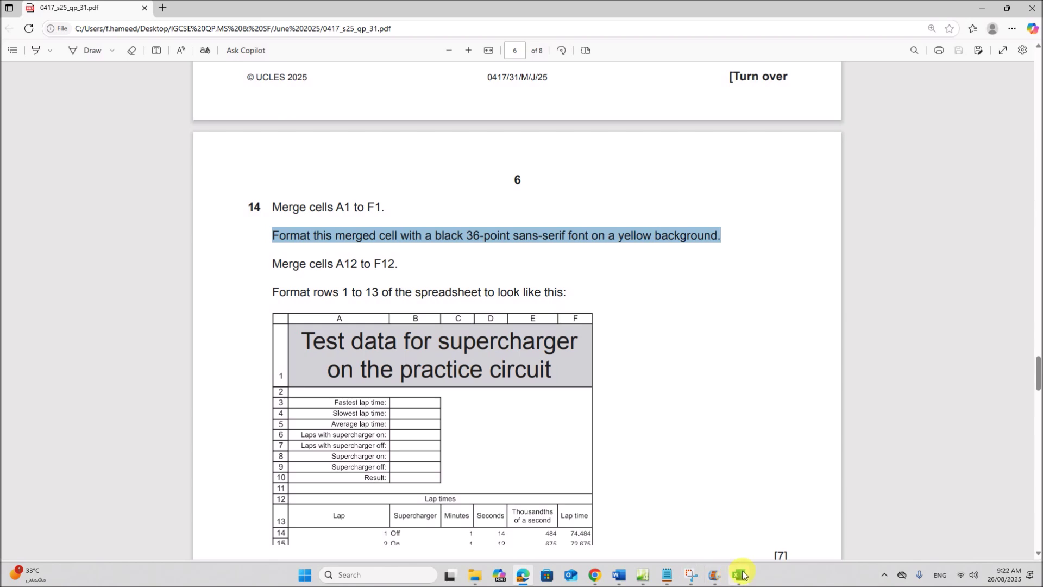
drag(232, 140, 519, 133)
- Merge and centre A1:F1, fill it yellow, and set the title to 36-point Arial
click(45, 34)
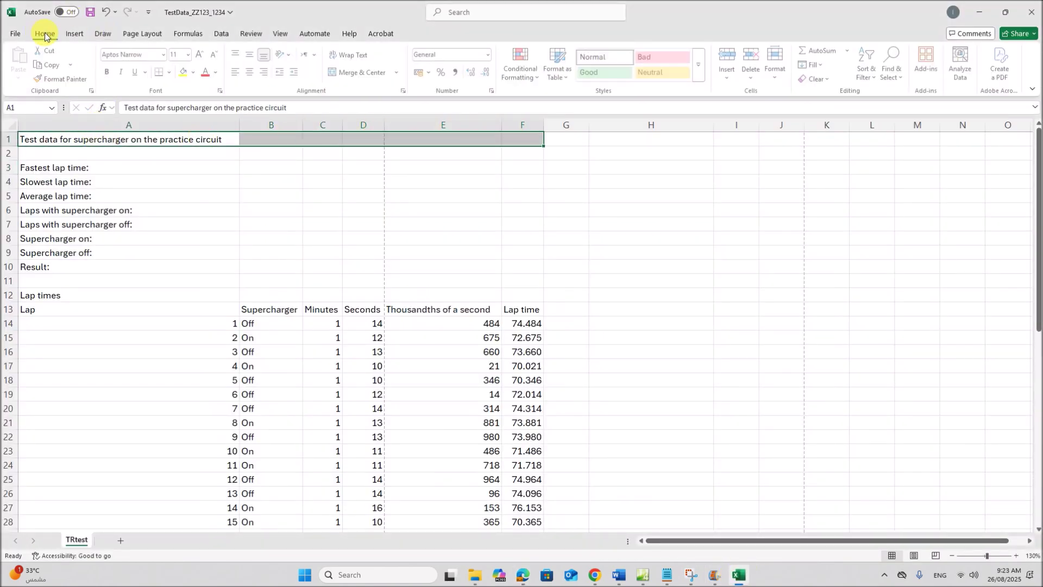
click(364, 73)
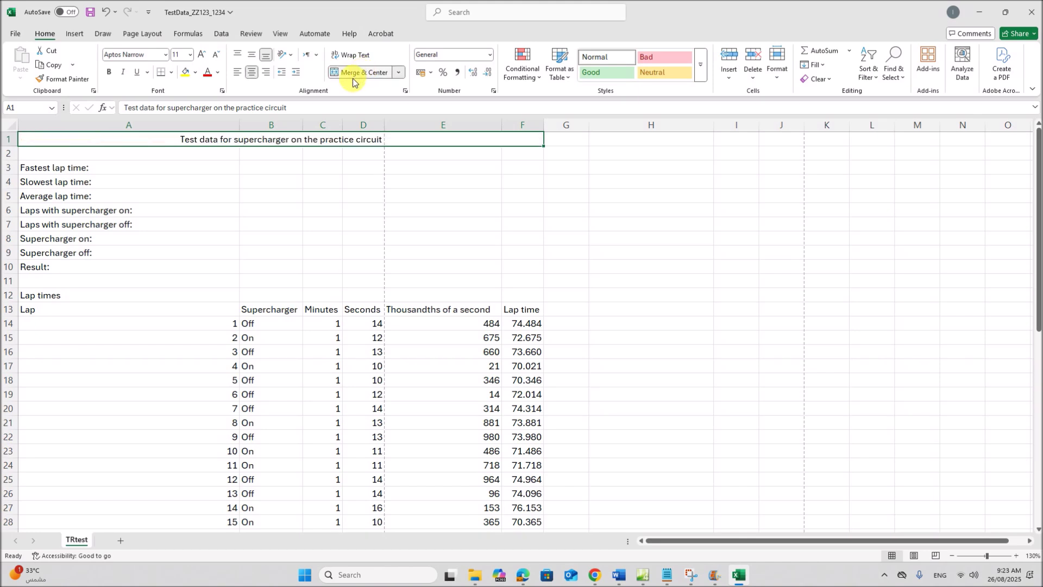
click(186, 73)
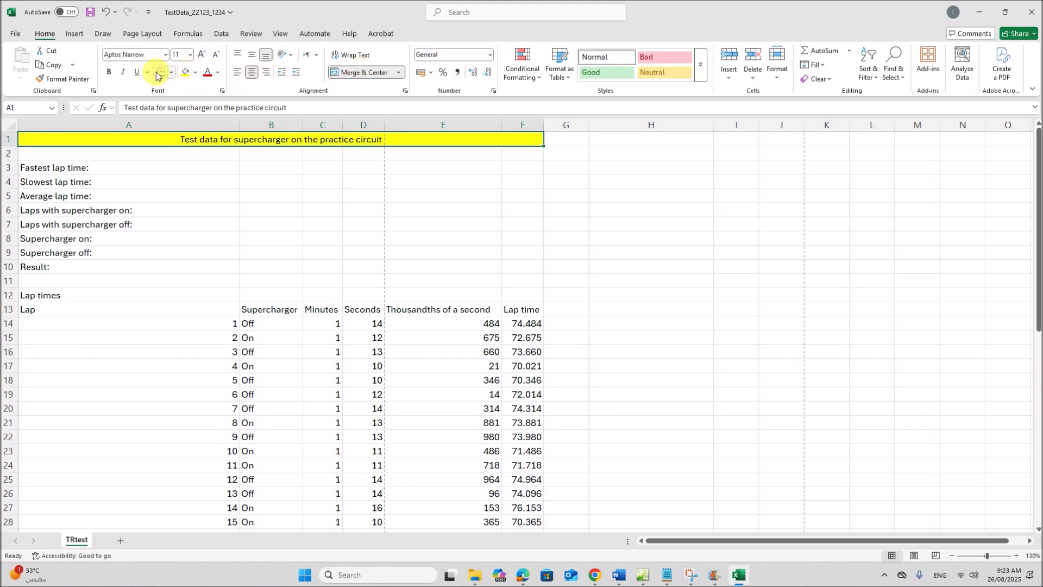
click(191, 54)
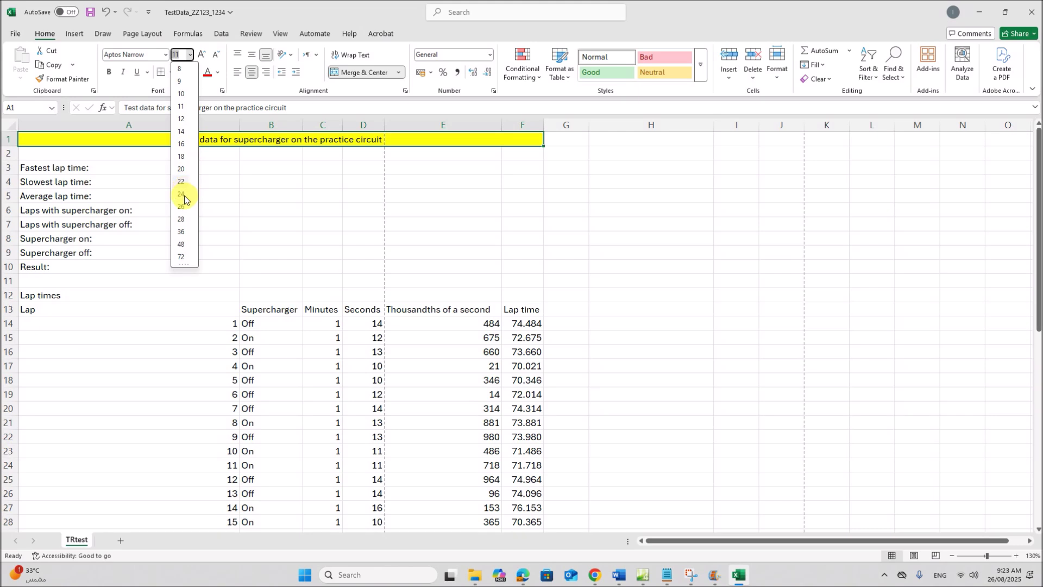
click(183, 227)
click(147, 55)
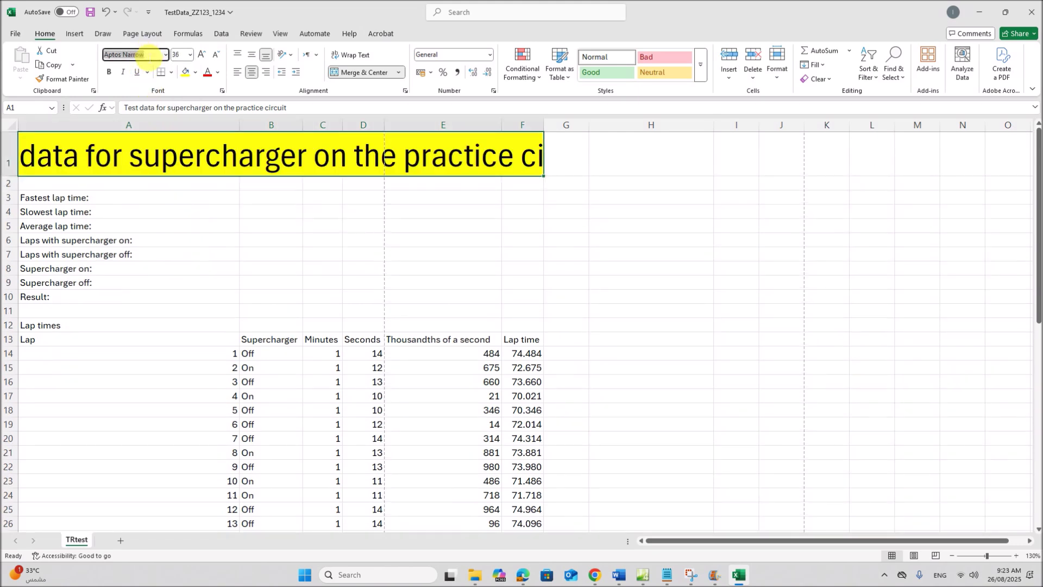
key(Up)
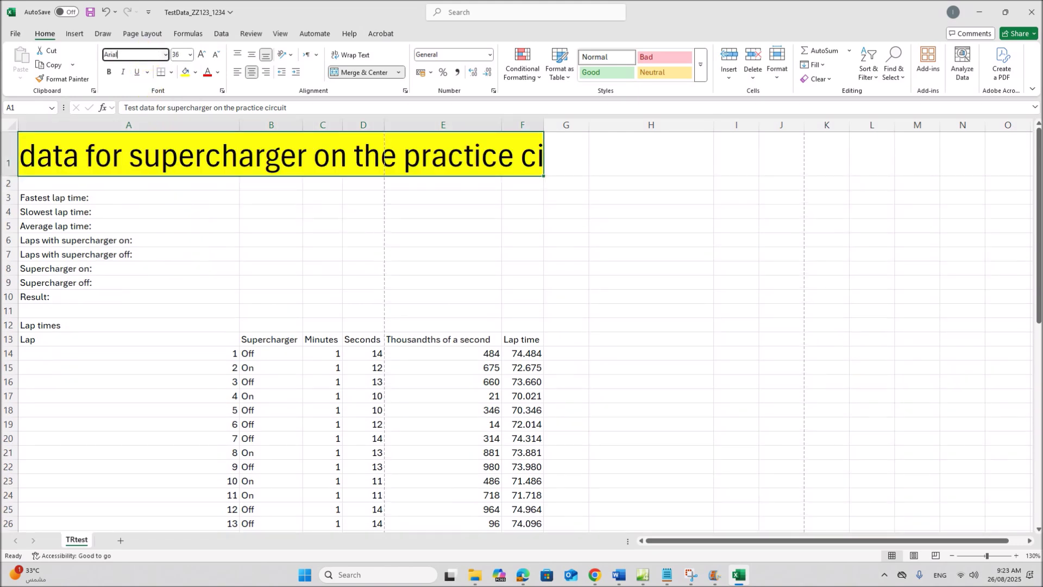
text(Arial)
key(Return)
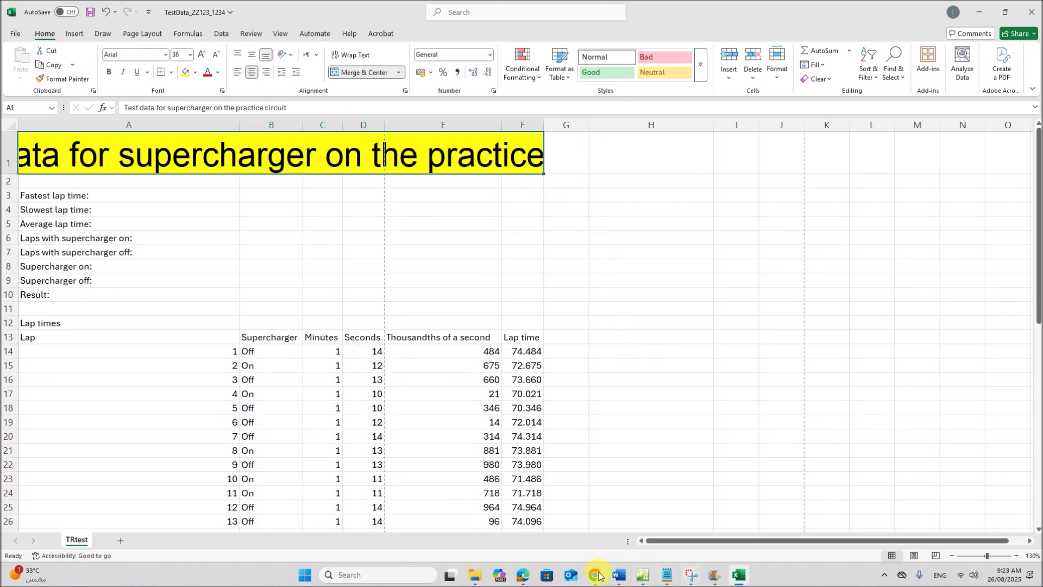
click(522, 575)
- Select A12:F12 for merging and check question 14's rows 1–13 formatting instruction
drag(336, 265, 397, 270)
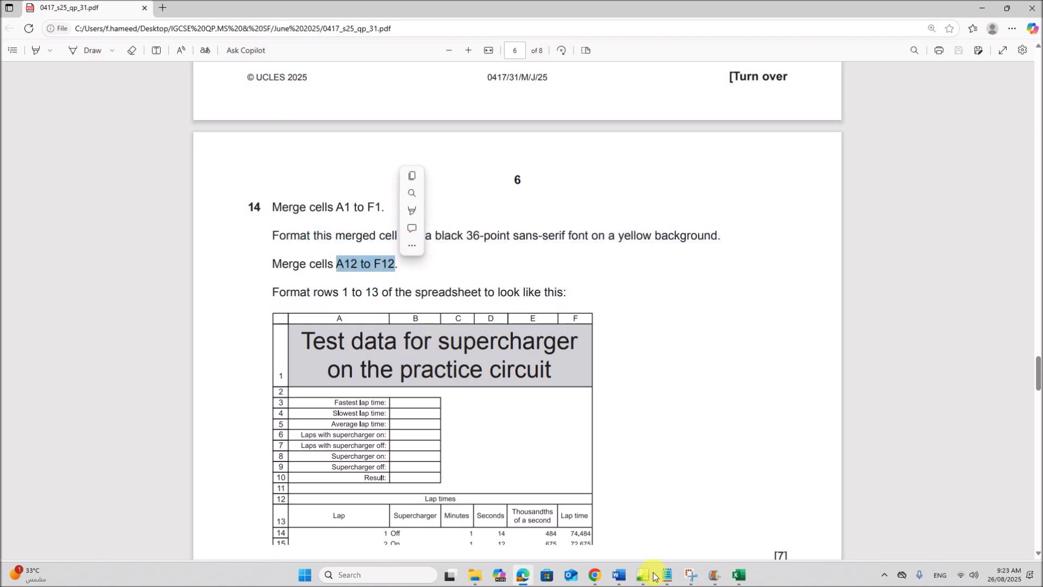
click(739, 575)
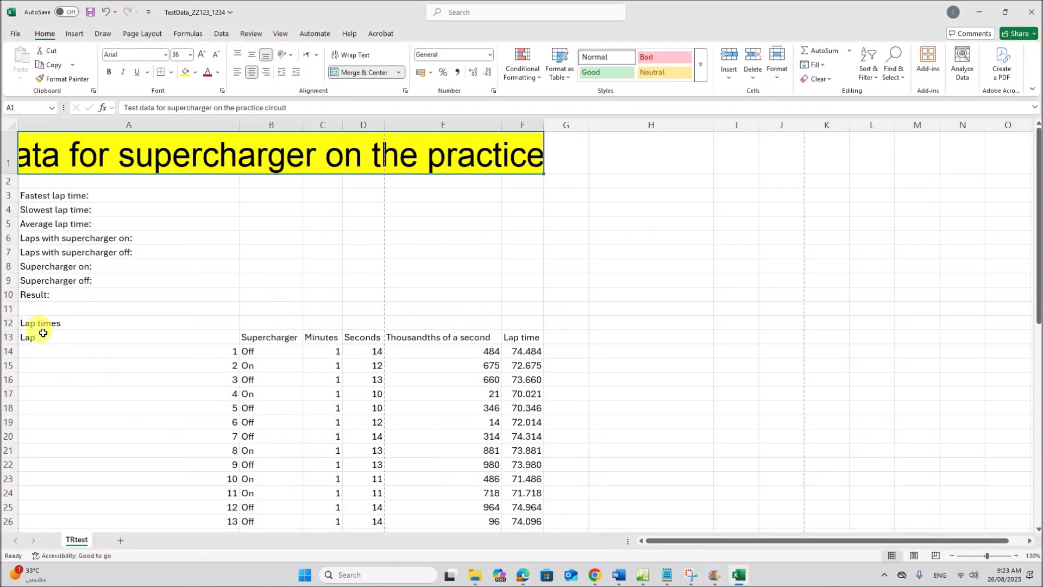
drag(47, 329, 504, 316)
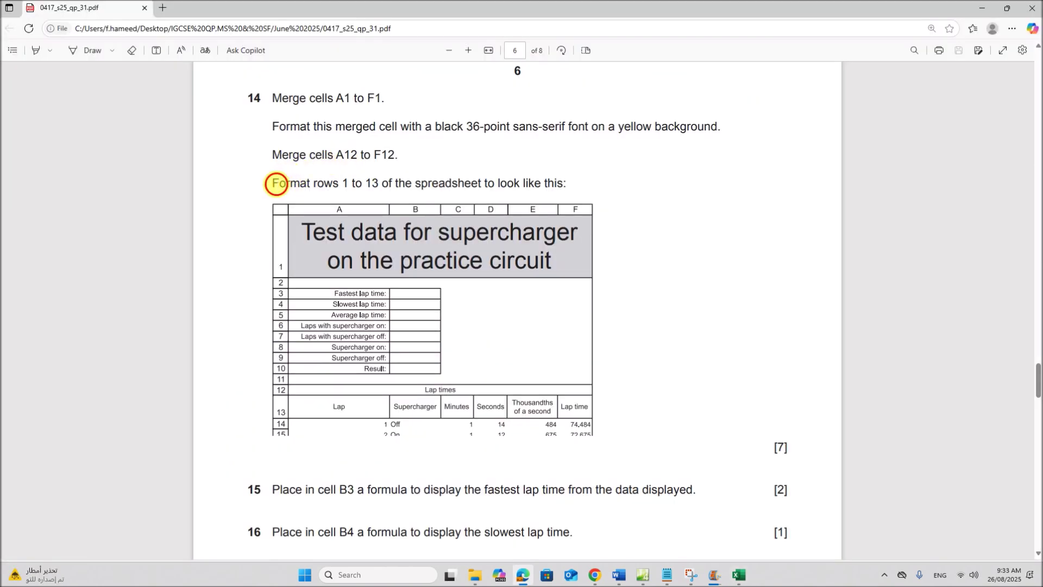
drag(276, 183, 575, 186)
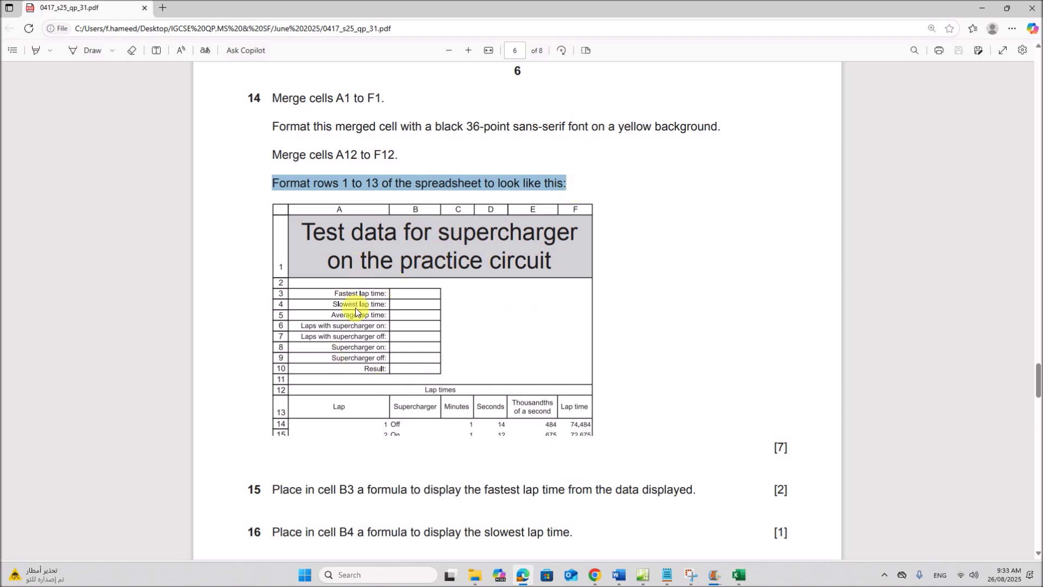
click(739, 575)
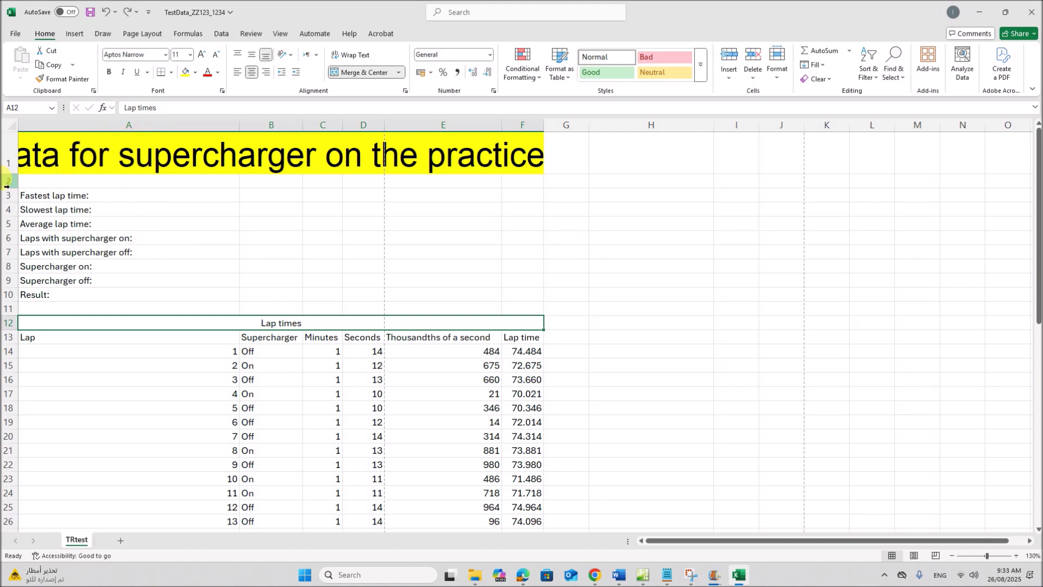
- Raise row 1 to height 84 and wrap the merged A1 title onto two lines
drag(9, 177, 14, 214)
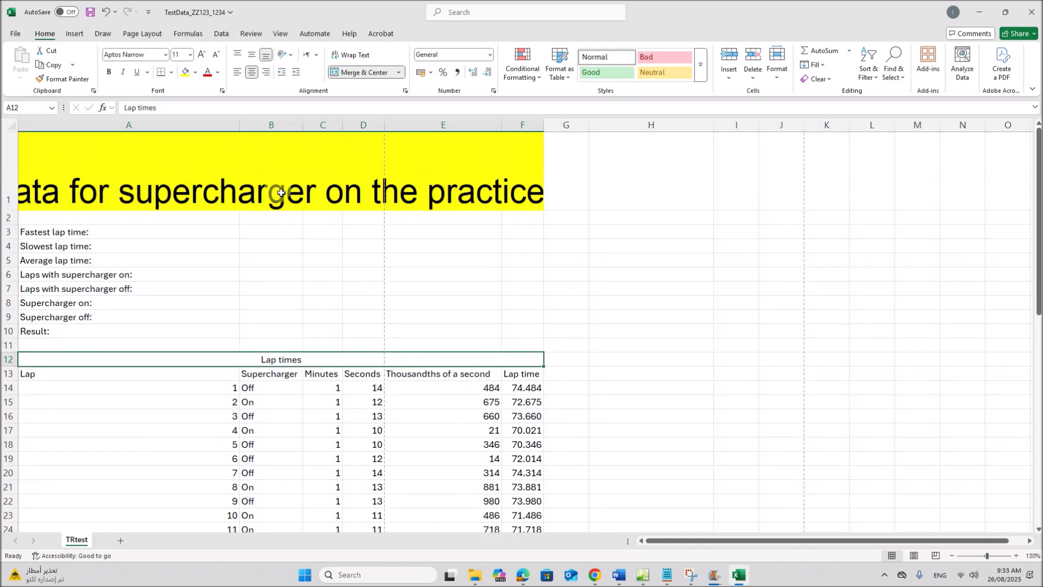
click(317, 189)
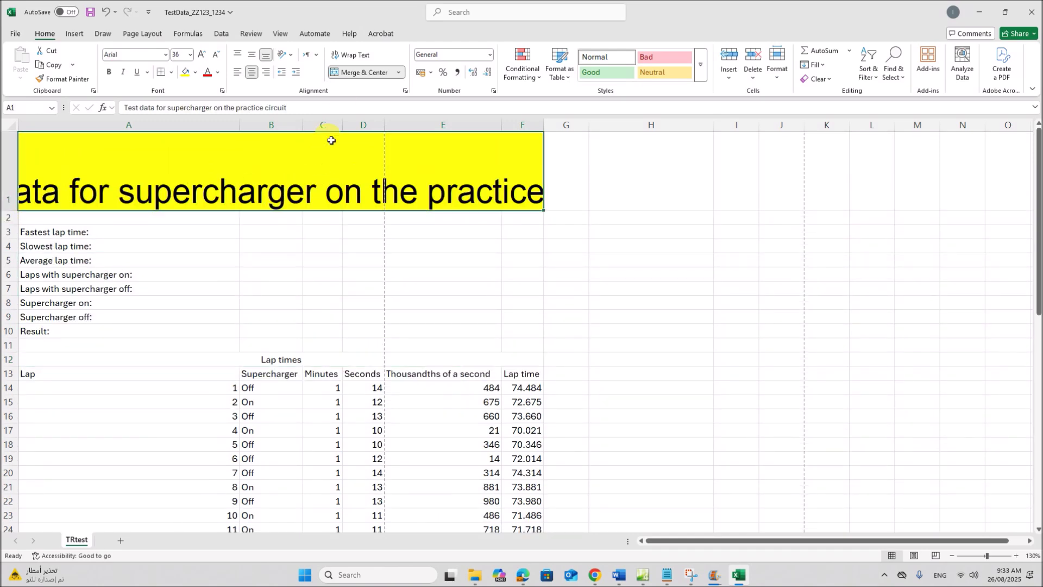
click(349, 55)
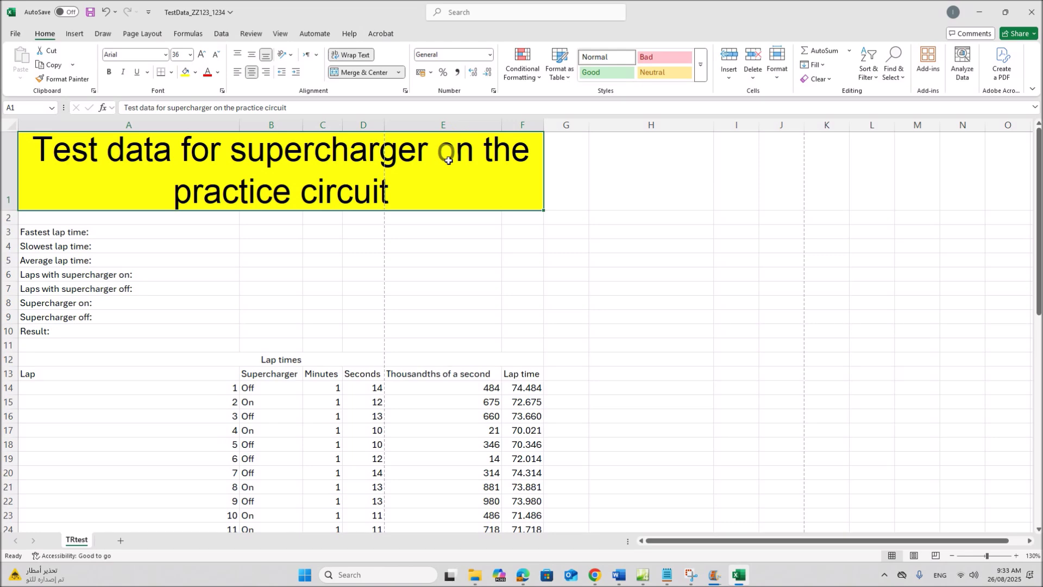
click(523, 574)
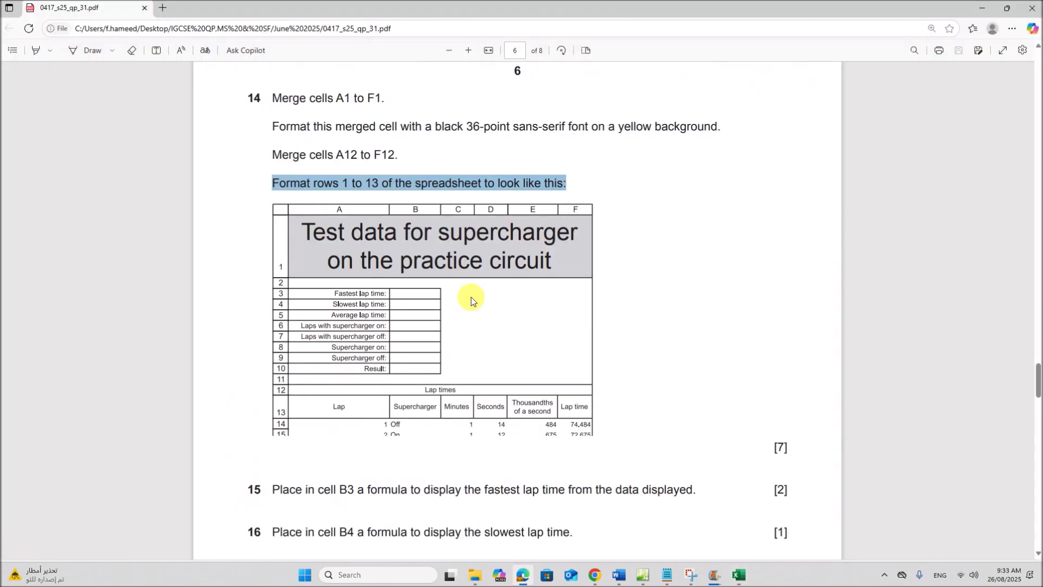
- Narrow column A so the title re-wraps, and right-align the labels in A3:A10
click(738, 575)
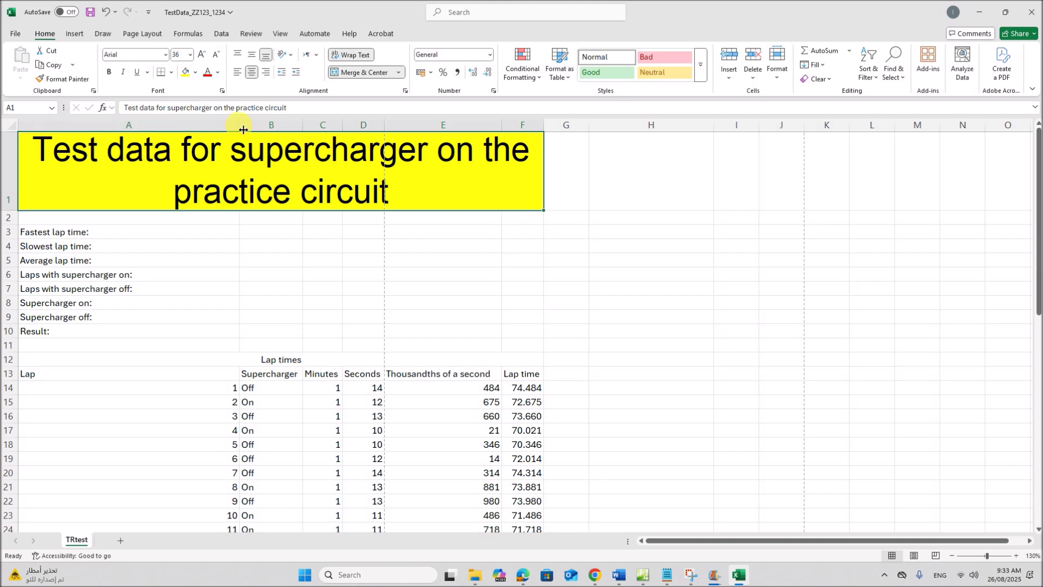
drag(243, 129, 143, 129)
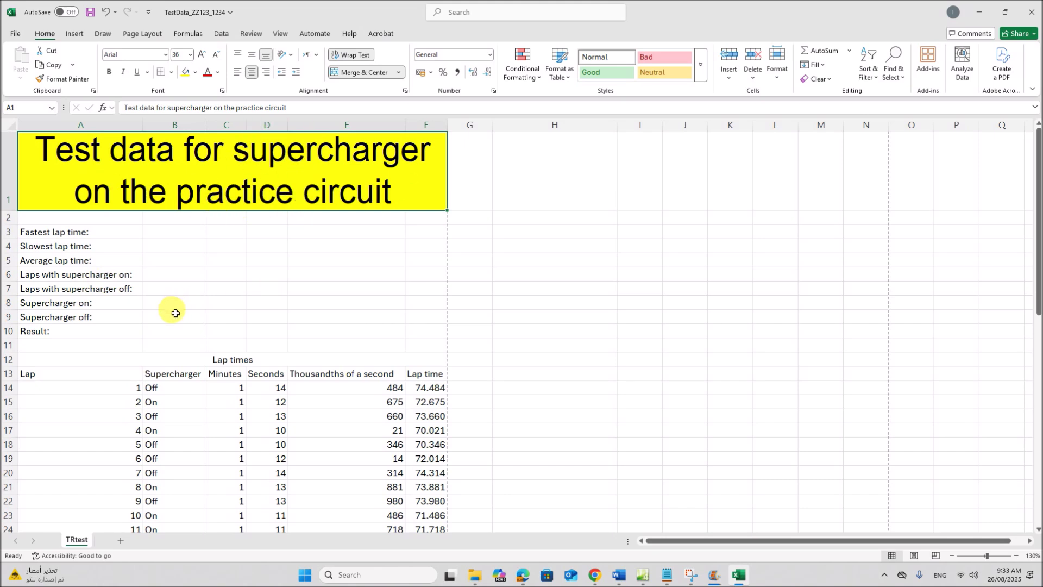
drag(77, 233, 73, 333)
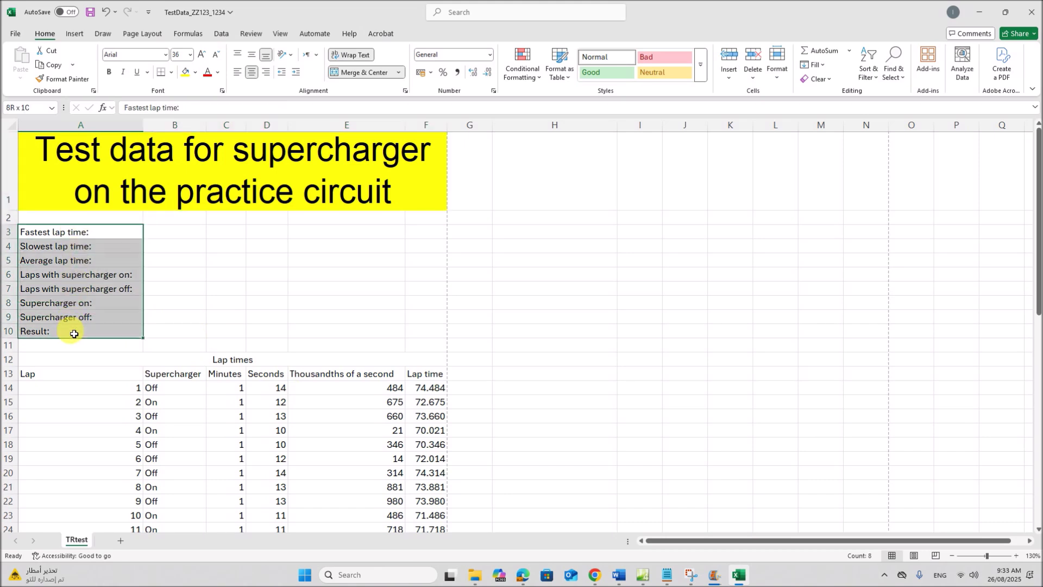
click(266, 71)
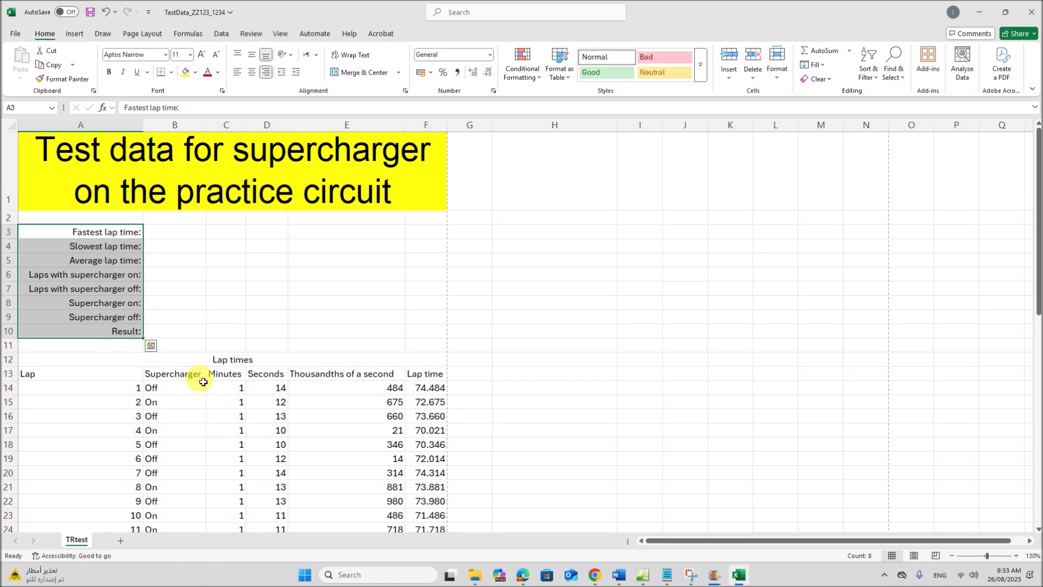
click(522, 574)
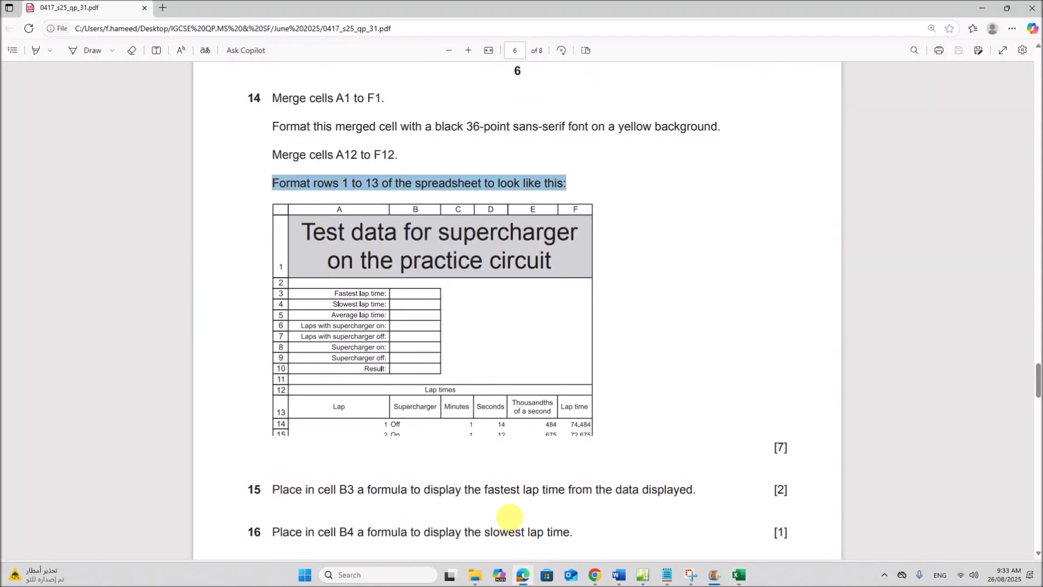
- Centre the column headings in A13:F13
scroll(437, 413, down, 1)
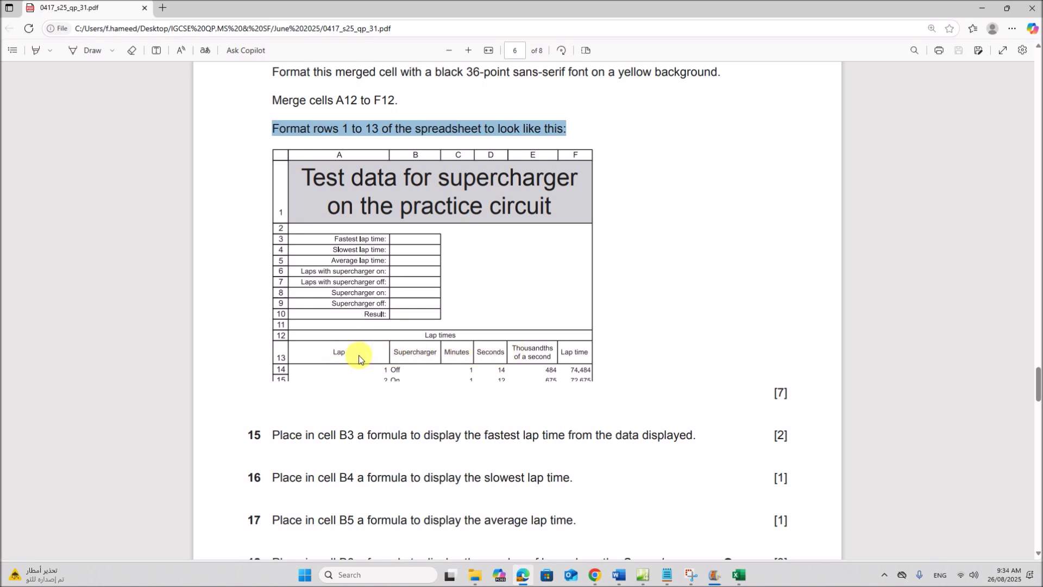
click(744, 578)
drag(116, 374, 421, 375)
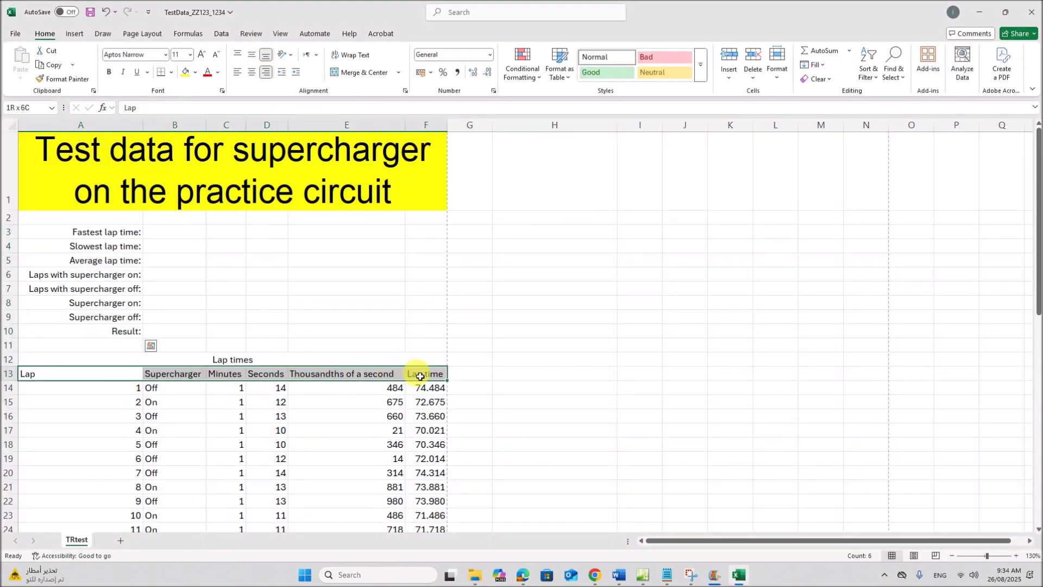
click(251, 73)
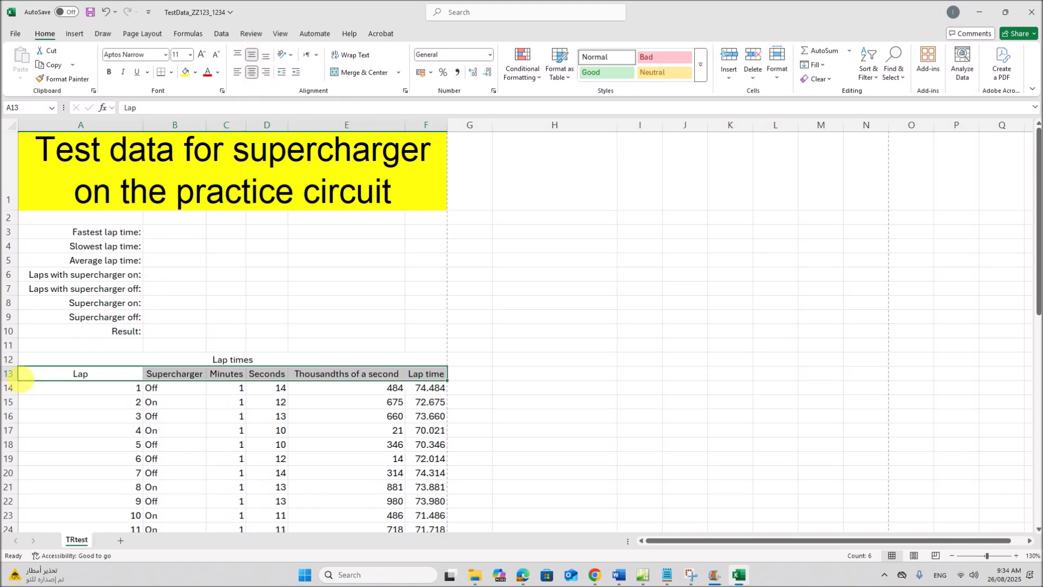
- Make row 13 about 32.25 high and compare it with the exam paper
drag(18, 385, 19, 401)
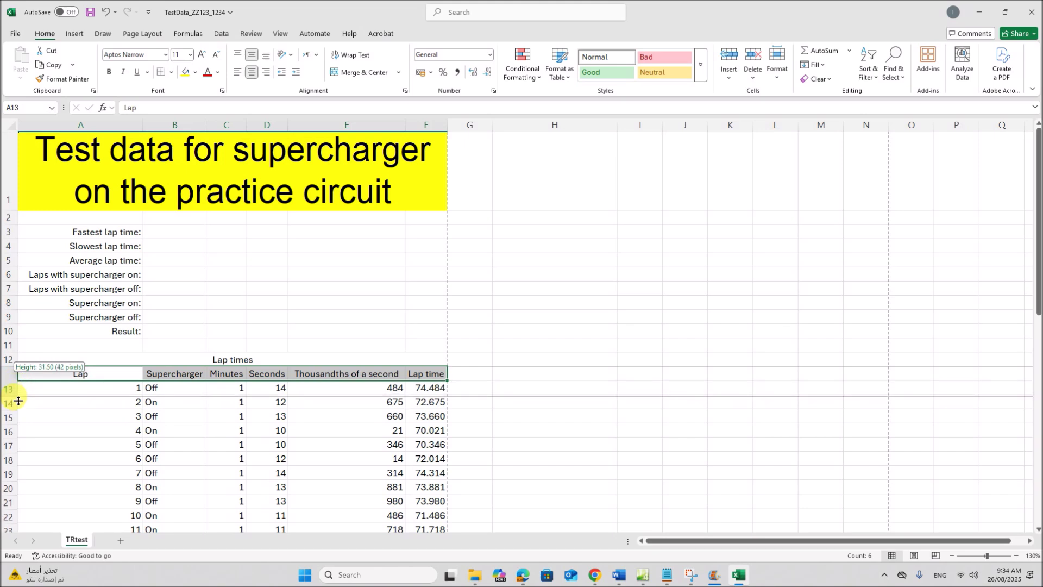
drag(19, 401, 19, 401)
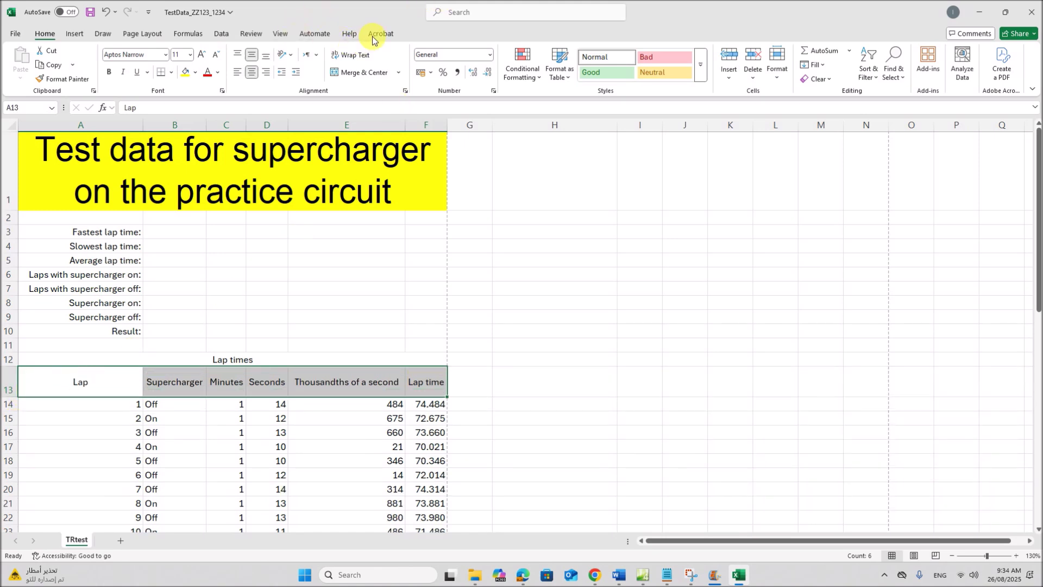
click(336, 392)
click(528, 581)
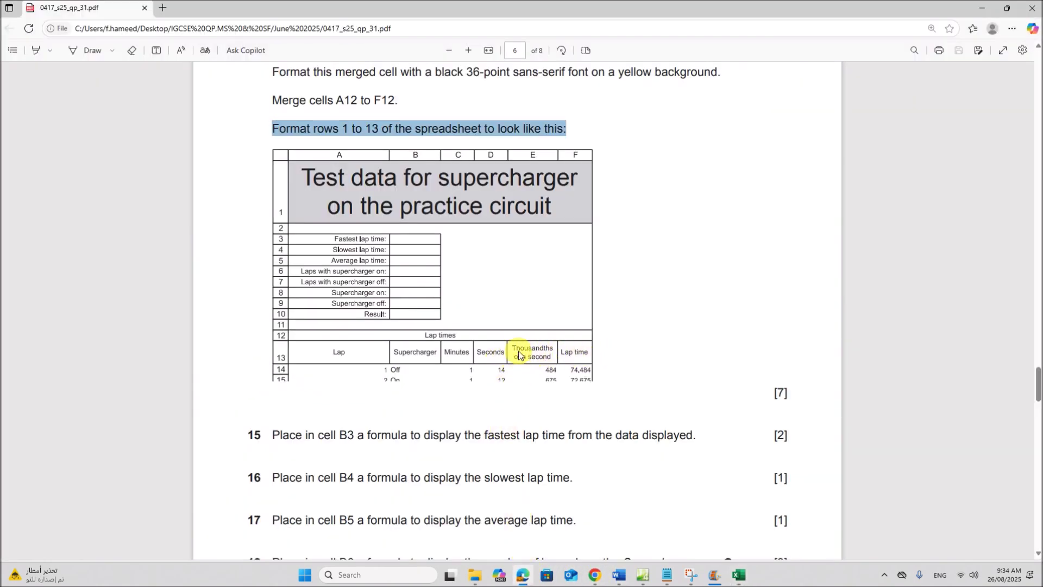
click(739, 575)
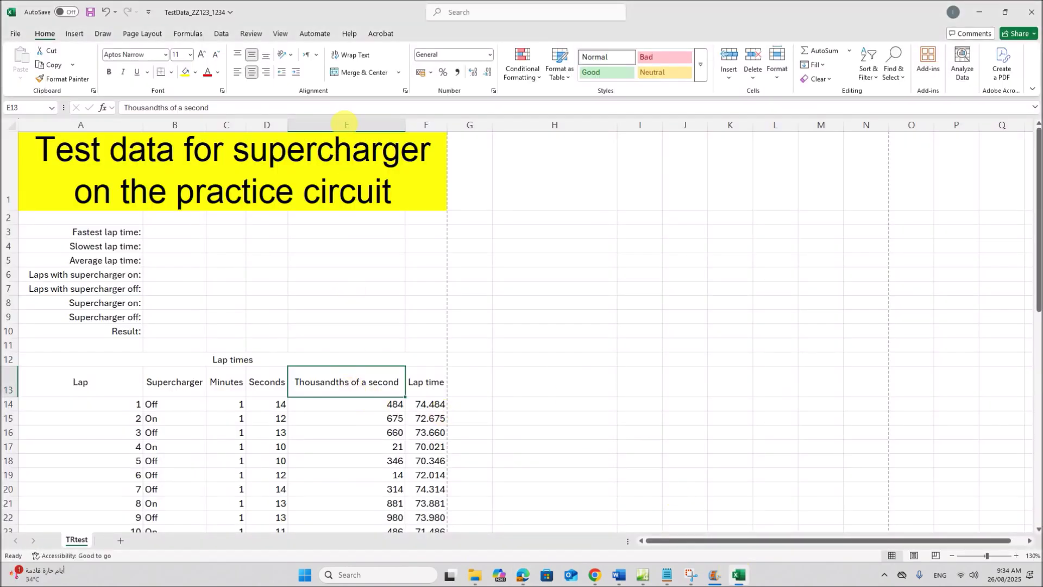
- Wrap the E13 'Thousandths of a second' heading and narrow column E, checking the sample layout
click(360, 57)
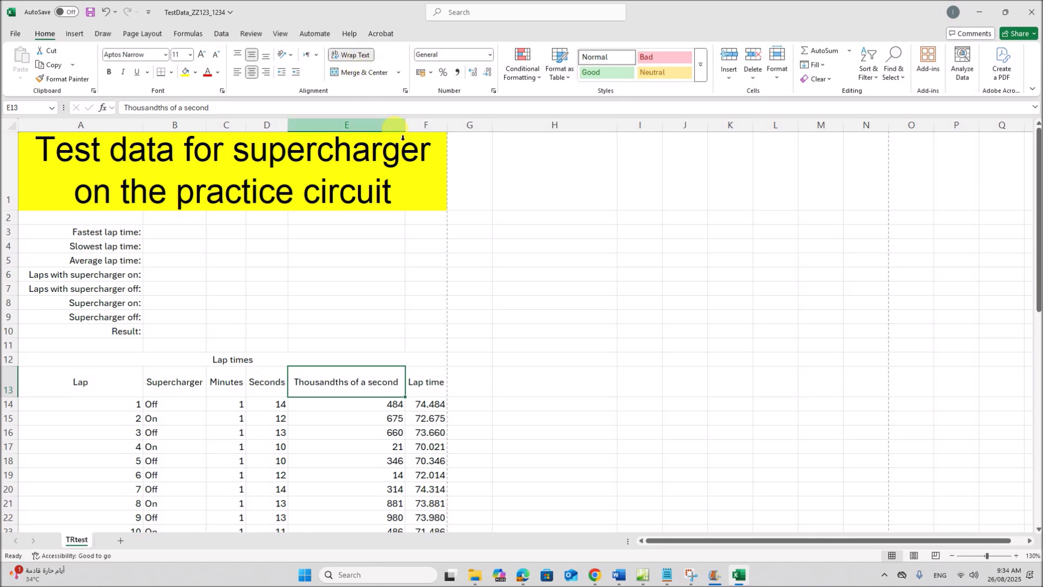
drag(407, 131, 373, 131)
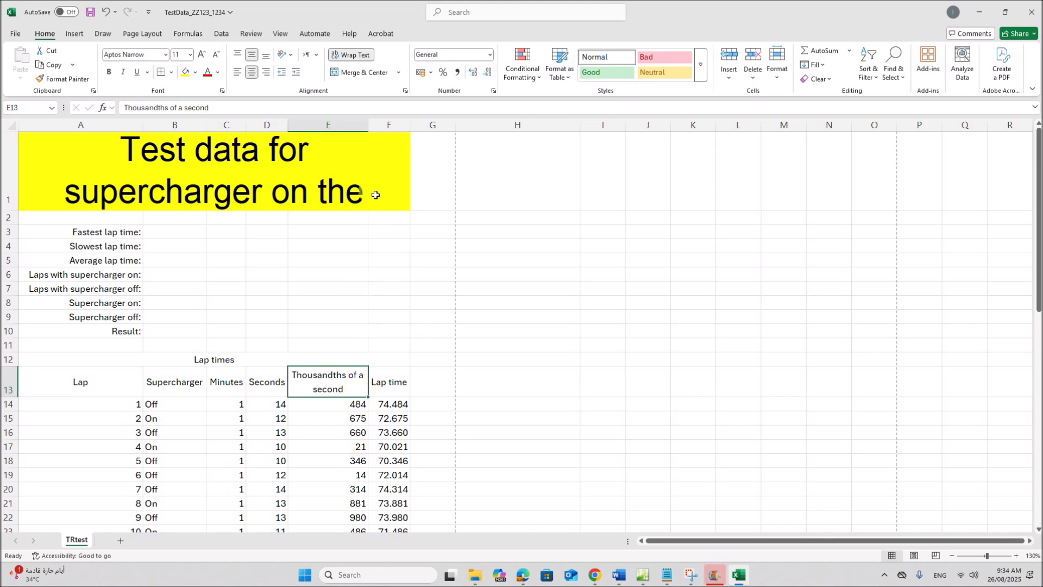
drag(371, 132, 351, 135)
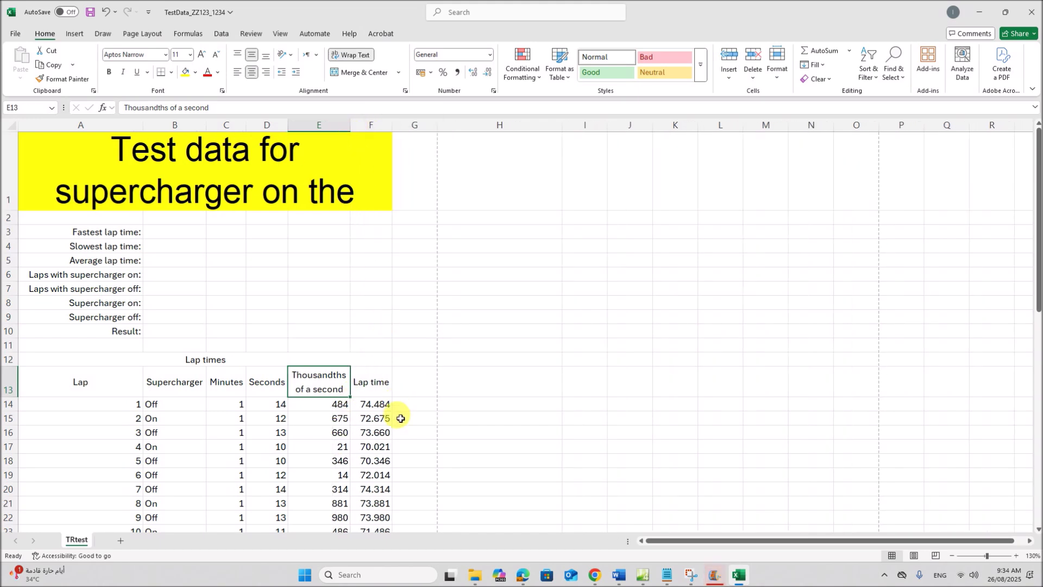
click(525, 575)
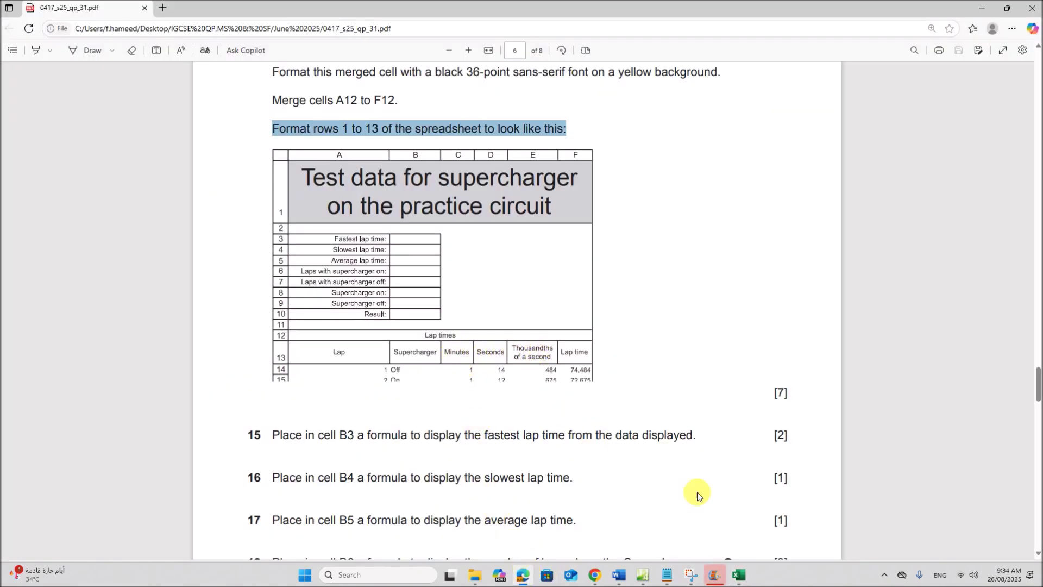
click(740, 573)
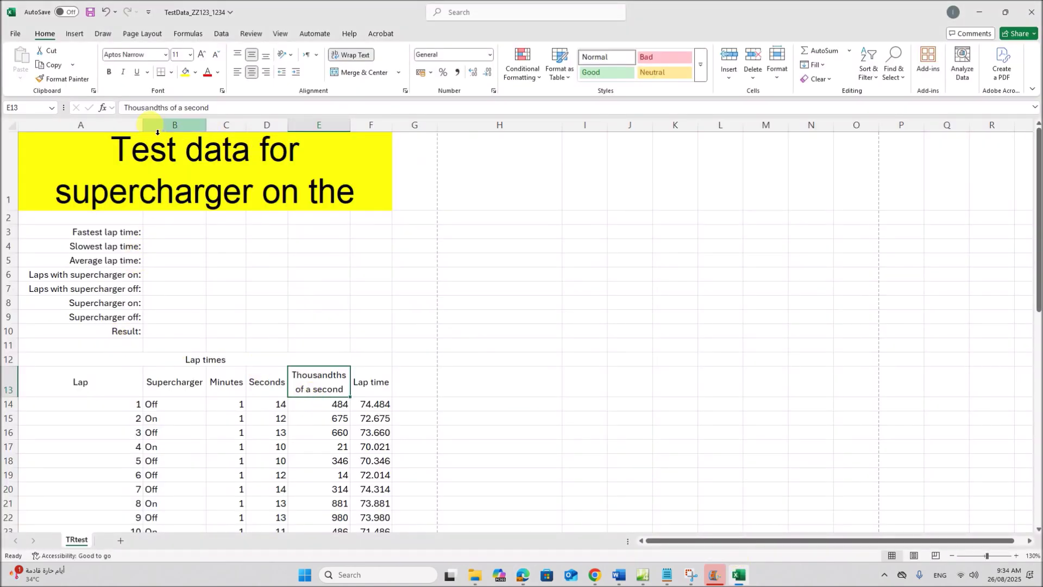
- Widen columns A, D and F slightly so the title fits, comparing against the sample
drag(146, 129, 157, 129)
drag(305, 127, 318, 129)
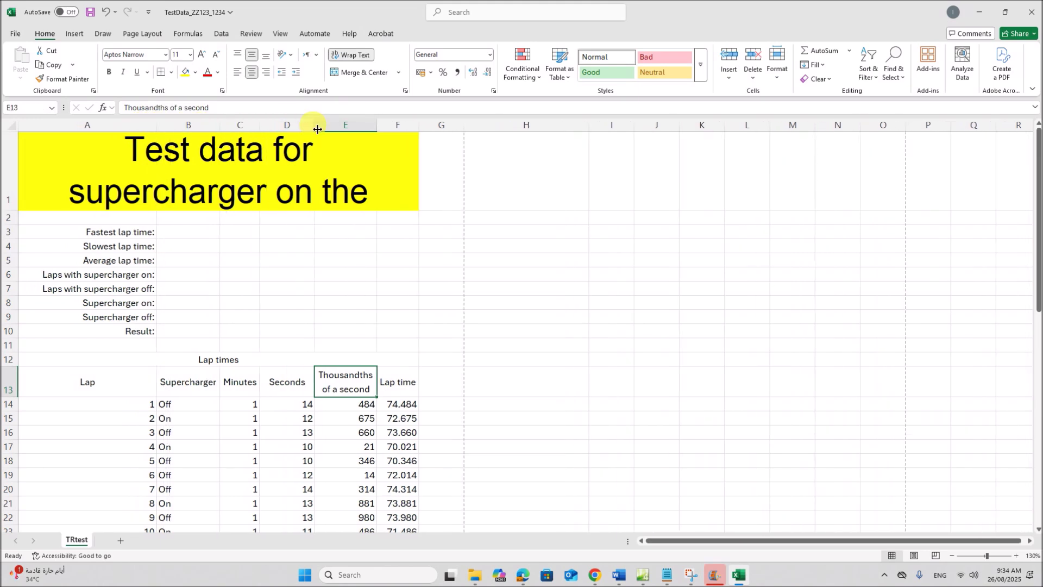
drag(419, 129, 442, 129)
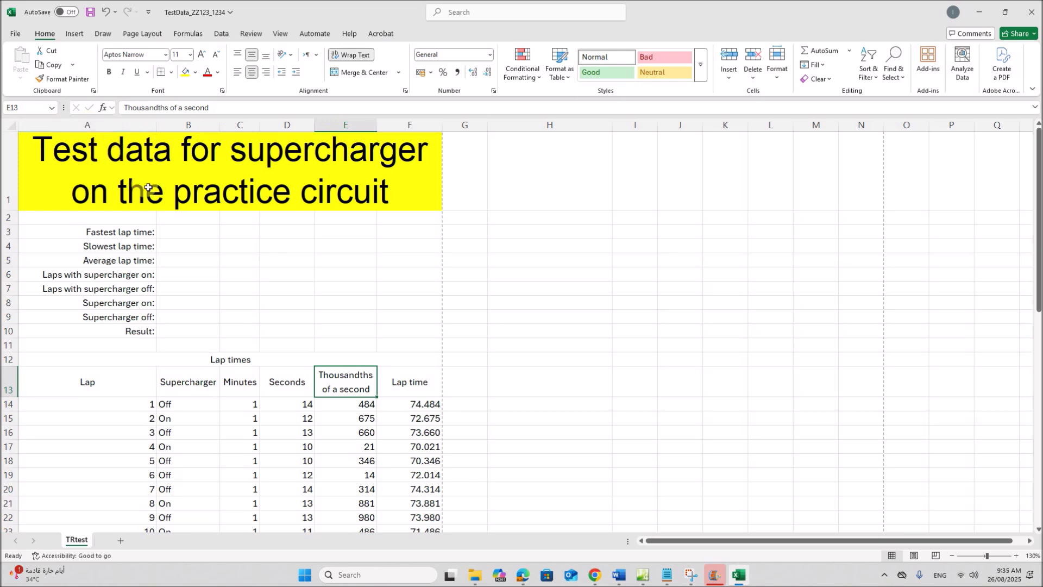
click(523, 574)
scroll(508, 409, down, 1)
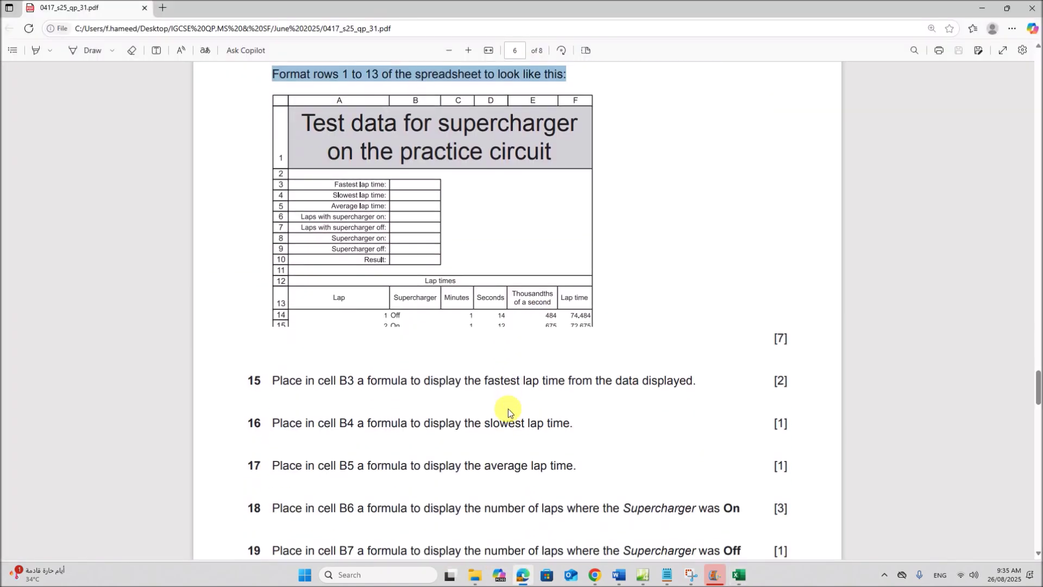
scroll(508, 409, up, 2)
click(740, 575)
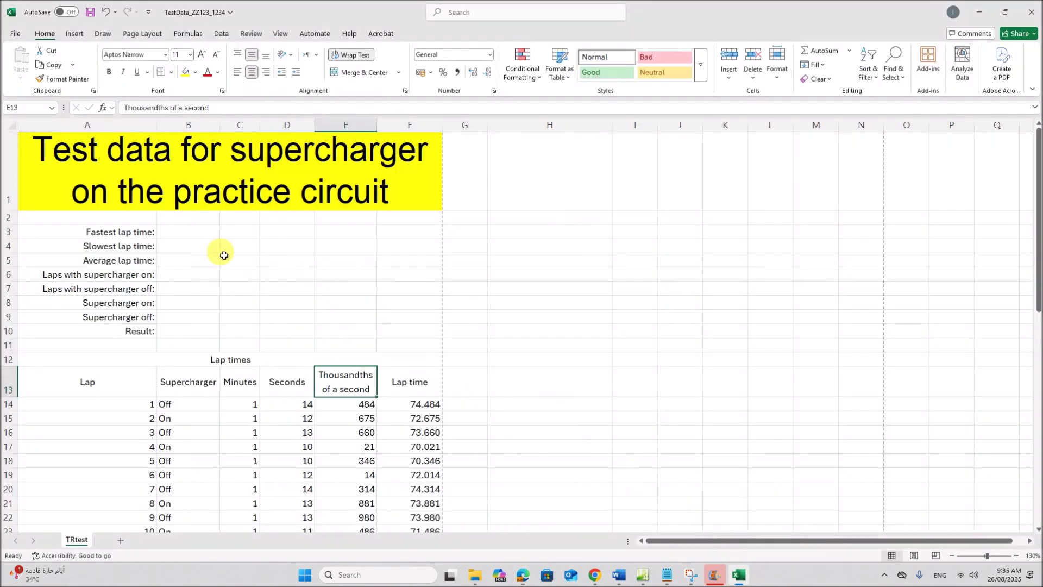
drag(132, 233, 191, 328)
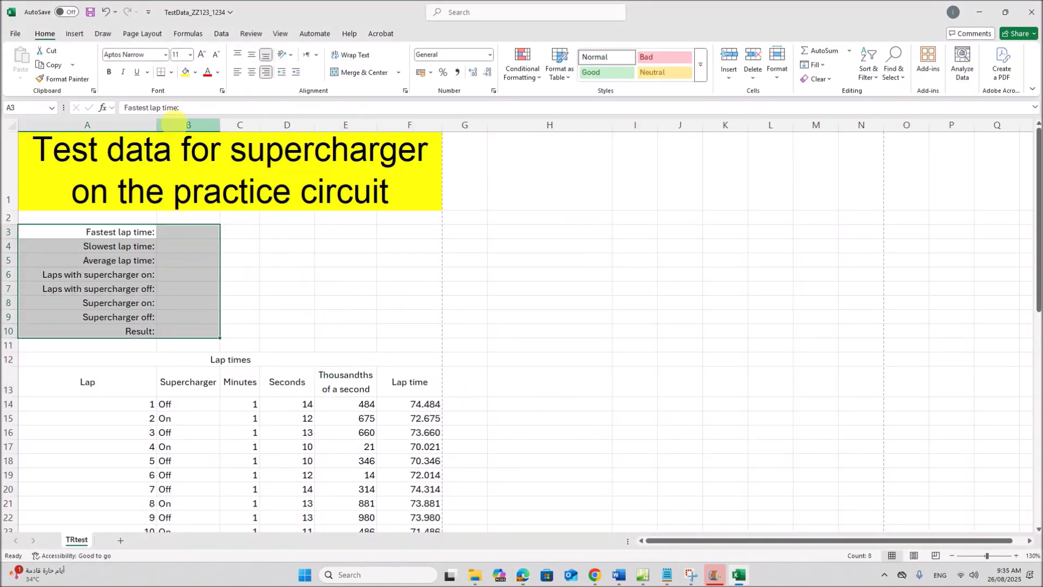
click(171, 73)
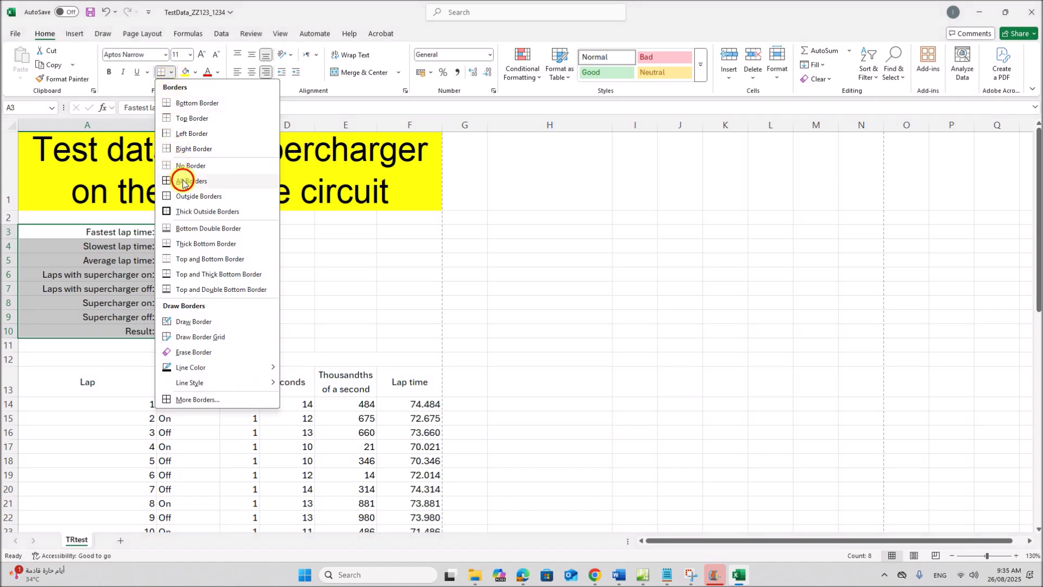
click(182, 180)
click(191, 425)
drag(177, 360, 282, 384)
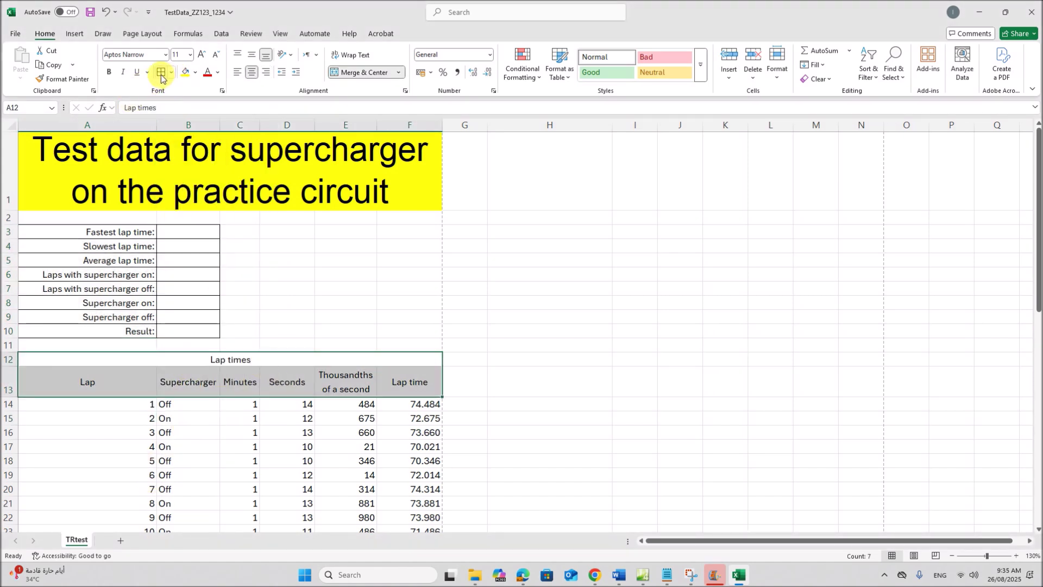
click(527, 314)
click(521, 575)
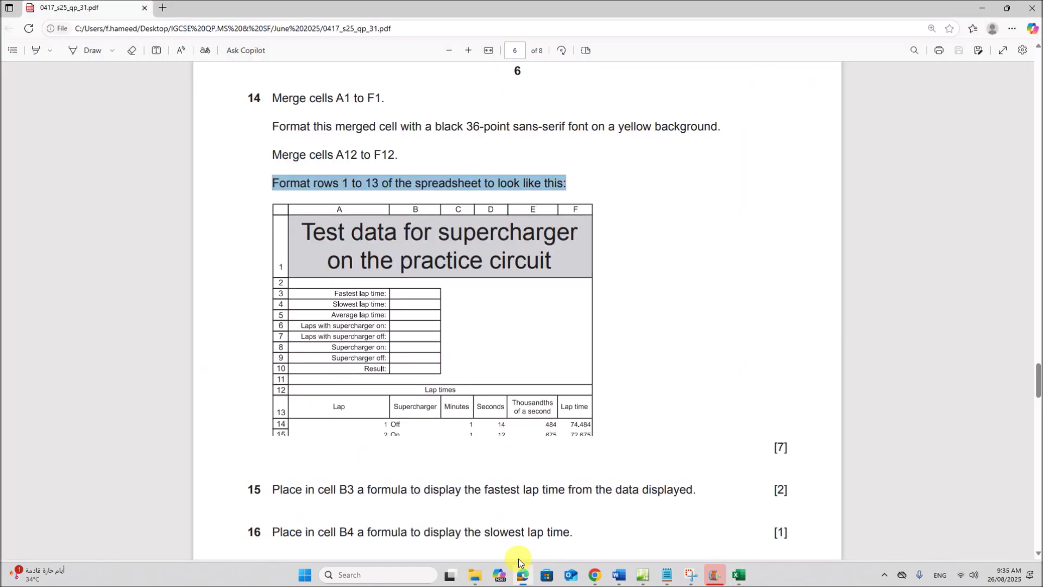
scroll(453, 438, down, 1)
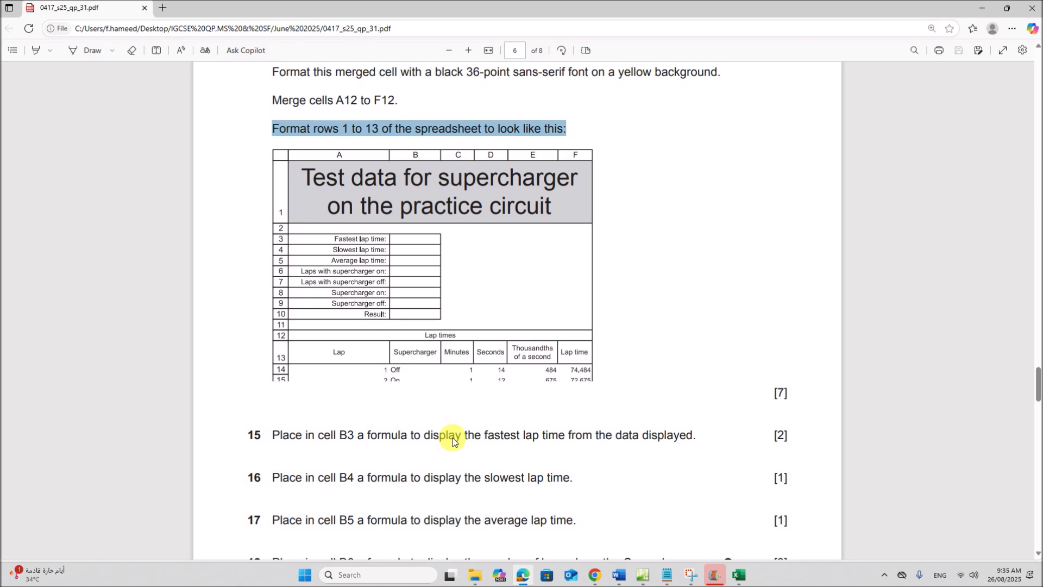
scroll(453, 440, down, 2)
drag(337, 326, 699, 329)
click(577, 330)
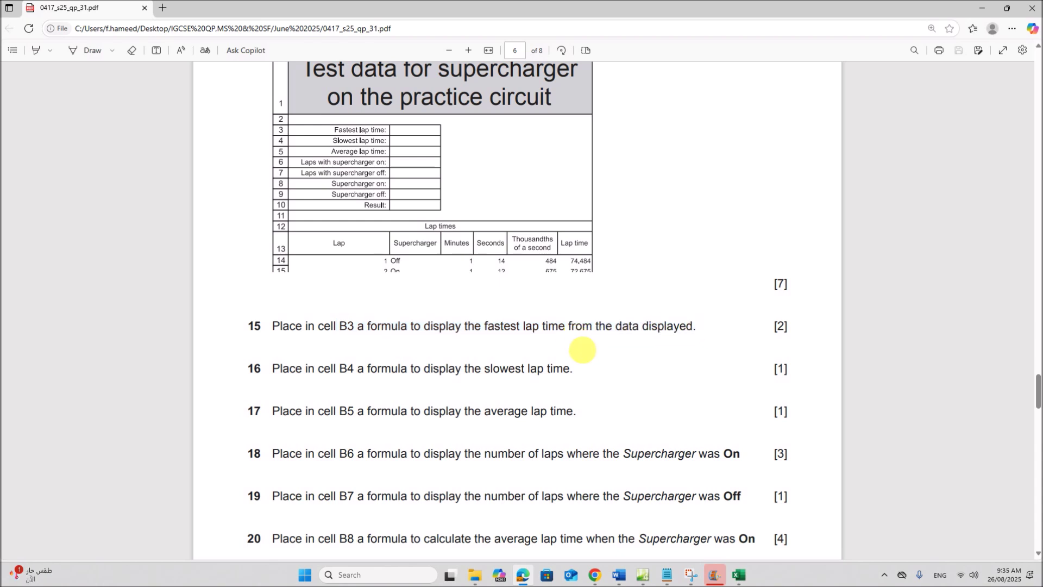
click(739, 574)
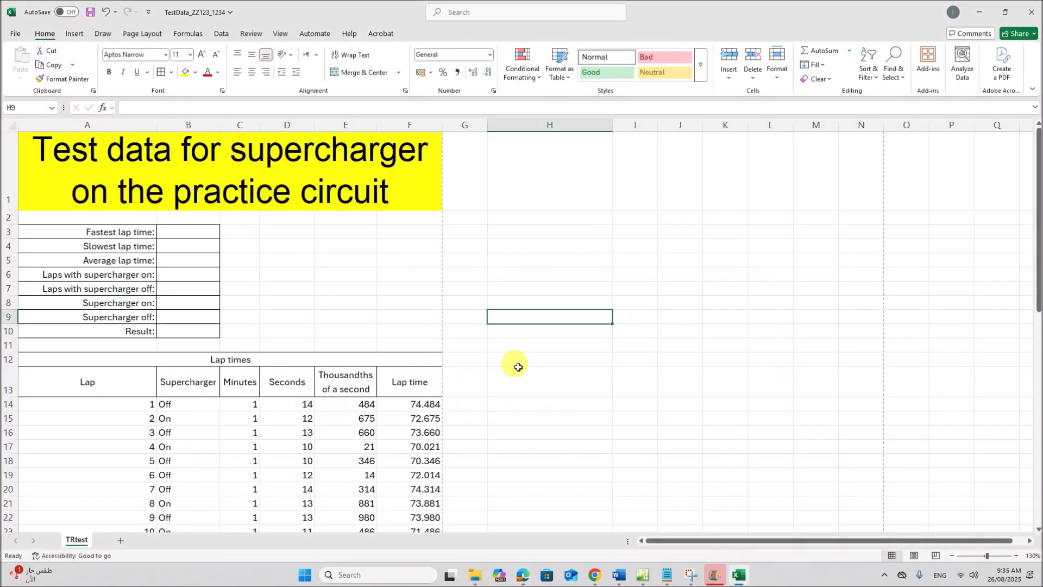
- Enter =MIN(F14:F53) in B3 to show the fastest lap, 70.021
click(184, 234)
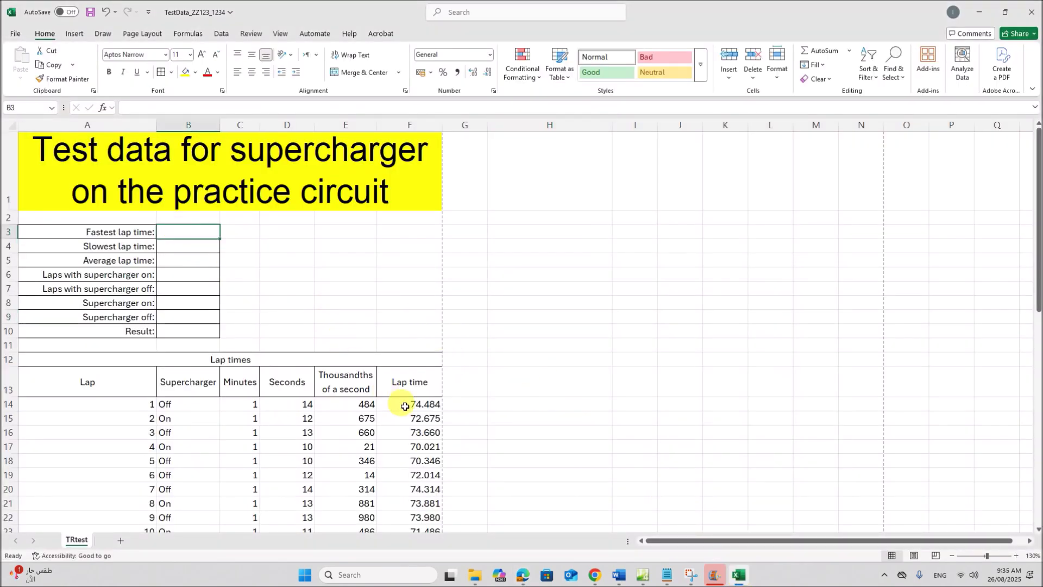
drag(413, 410, 414, 433)
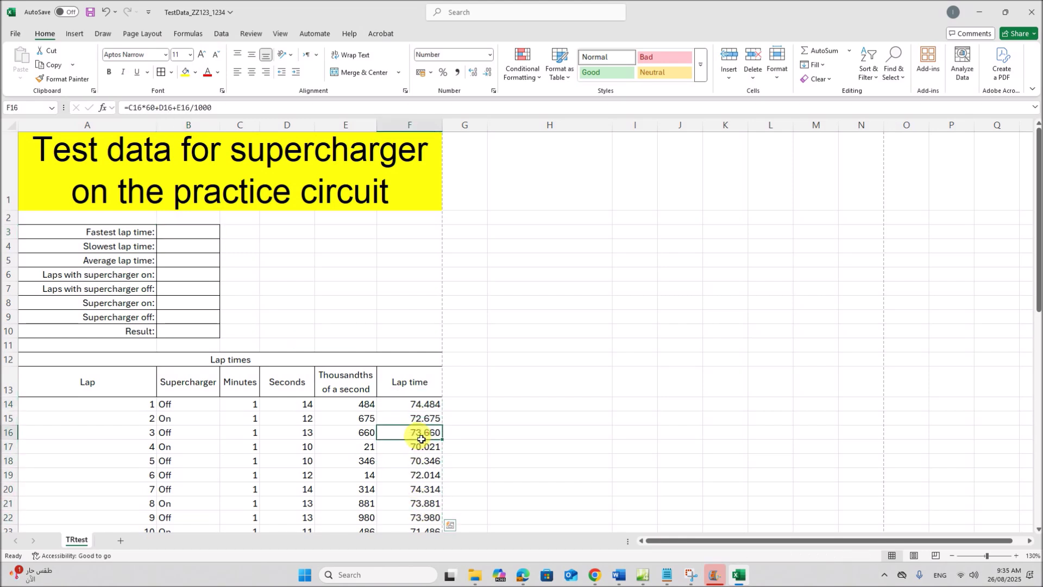
click(208, 238)
text(=)
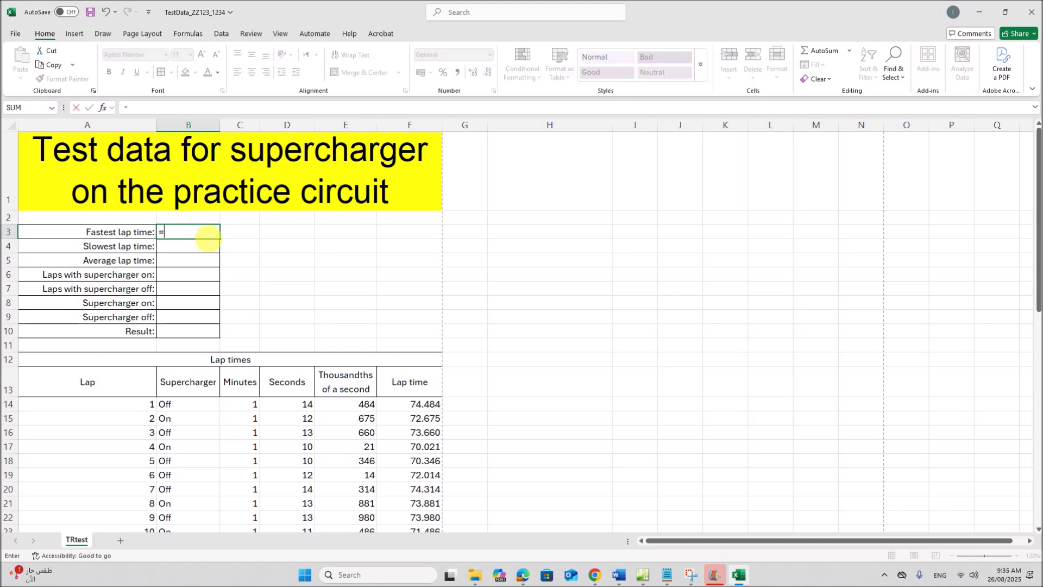
text(MIN()
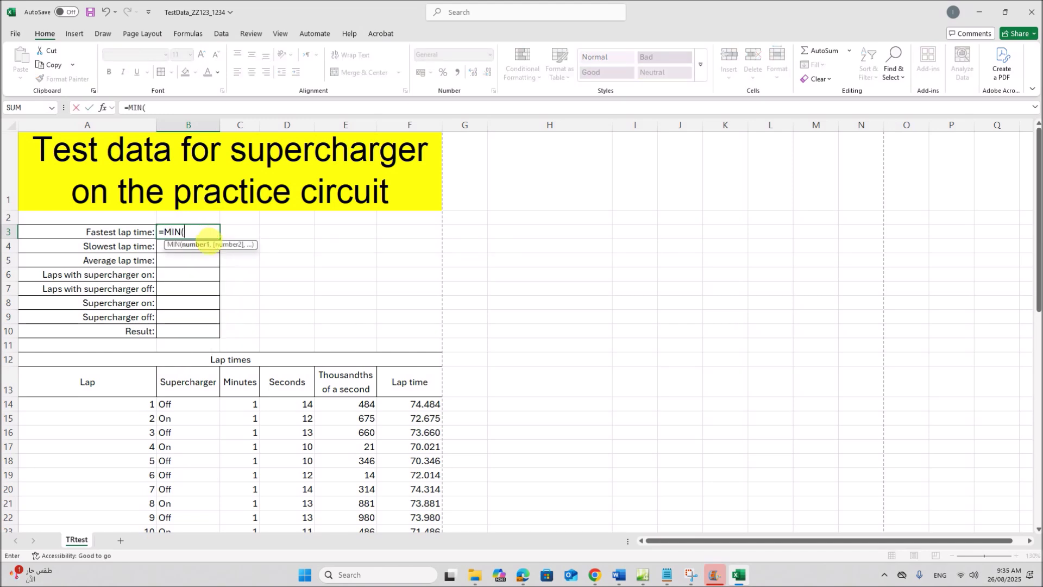
drag(418, 404, 411, 504)
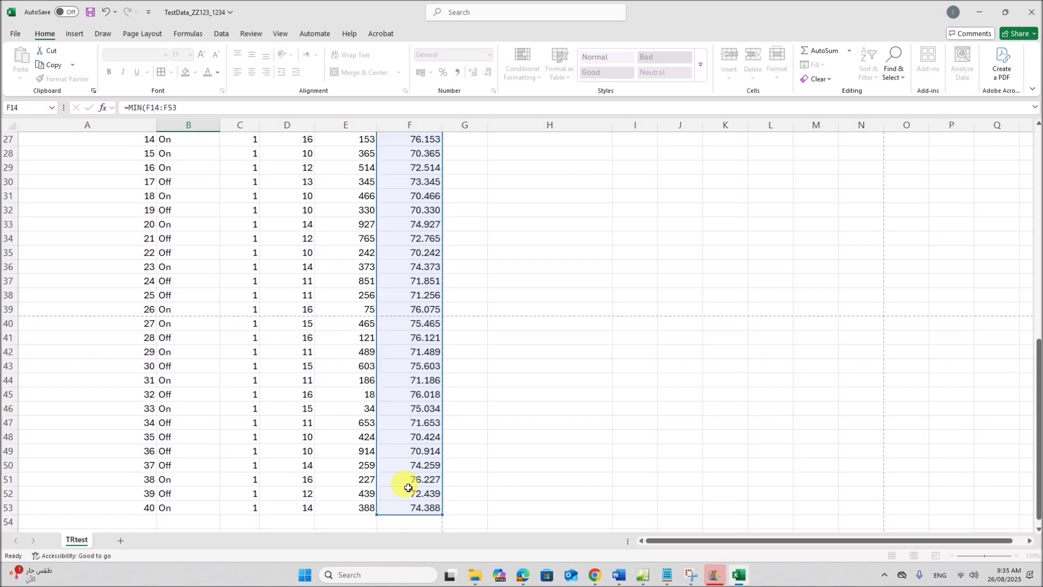
key(Return)
scroll(281, 450, up, 3)
double_click(181, 236)
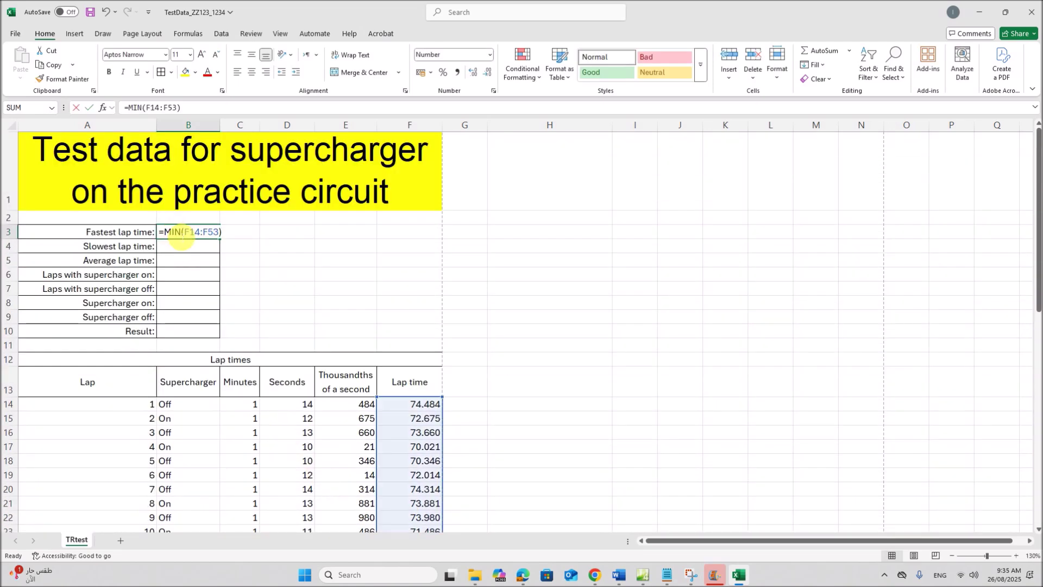
drag(163, 233, 423, 446)
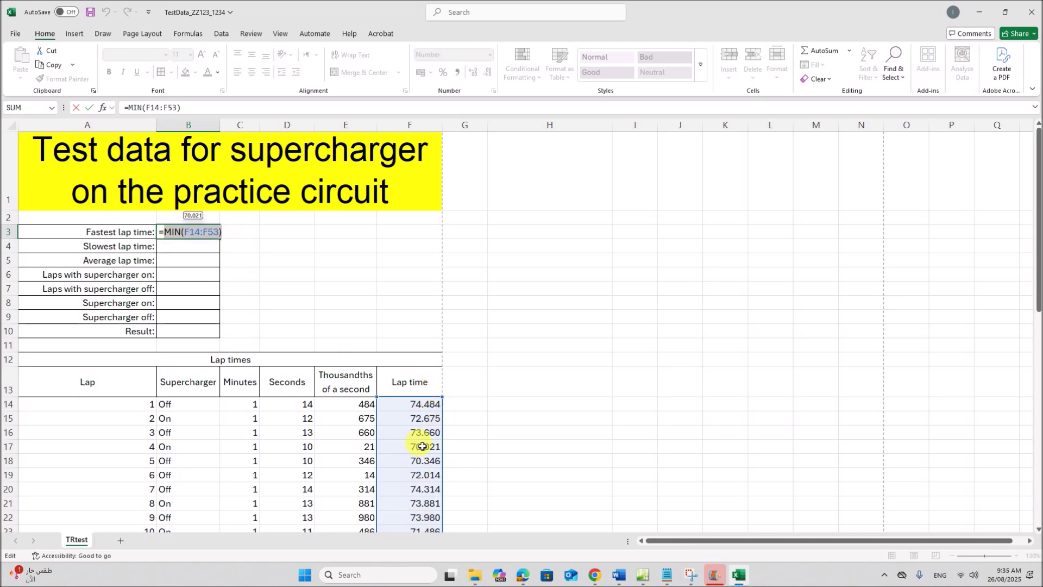
key(Return)
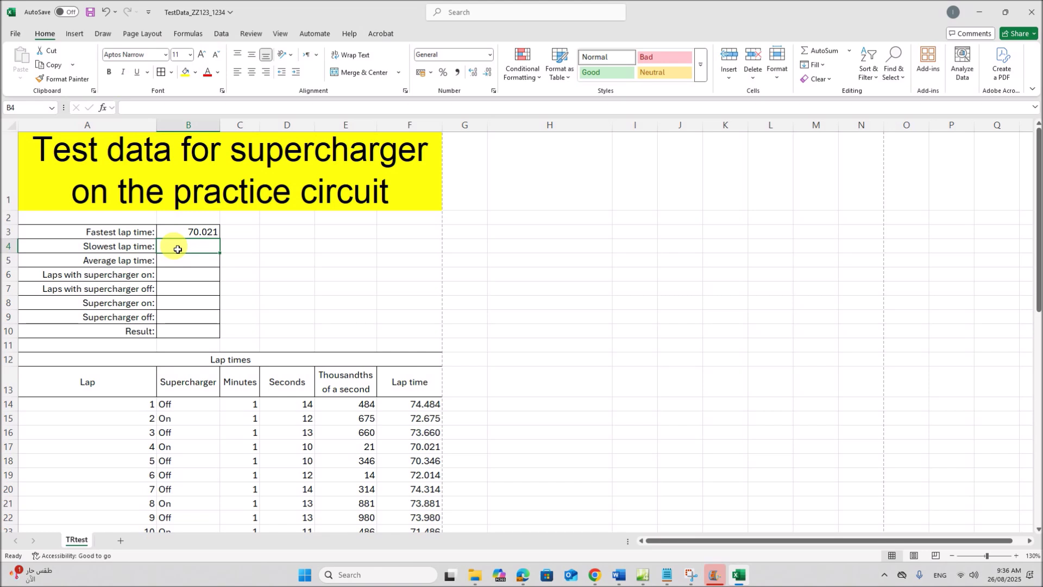
- Enter =MAX(F14:F53) in B4 to show the slowest lap, 76.227
text(=)
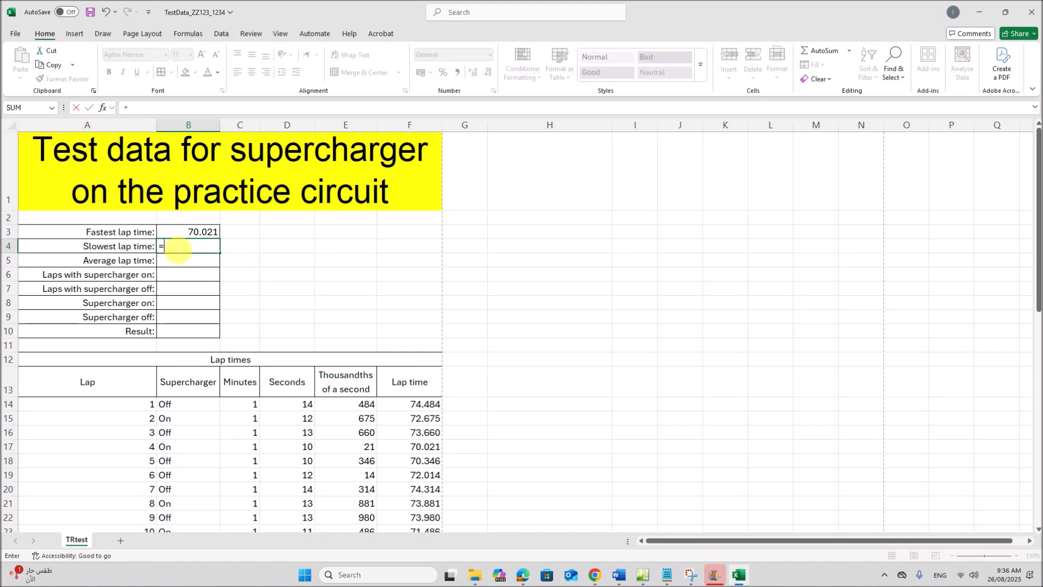
text(MAX()
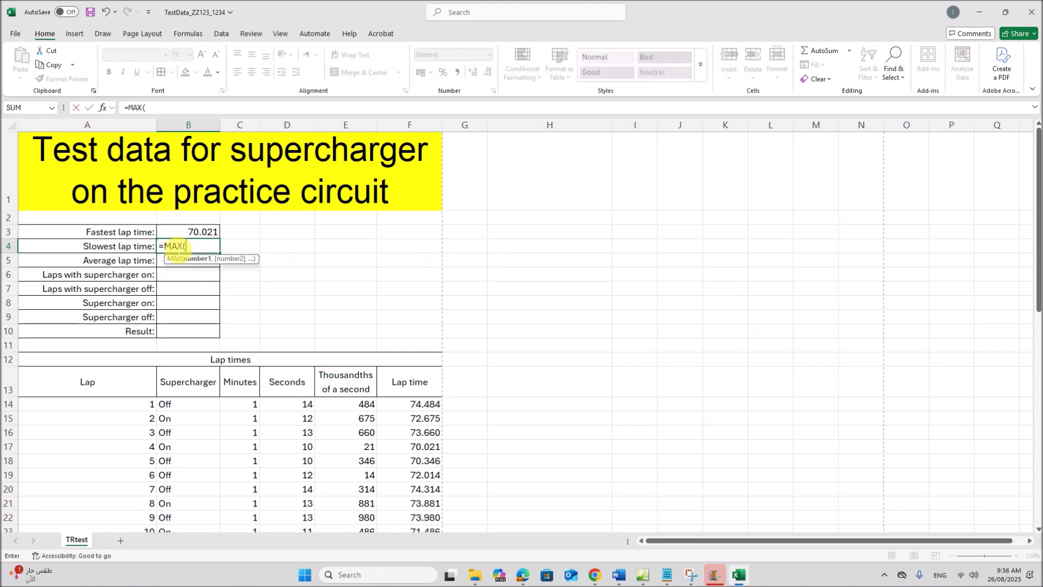
drag(401, 403, 443, 515)
key(Return)
scroll(443, 514, up, 2)
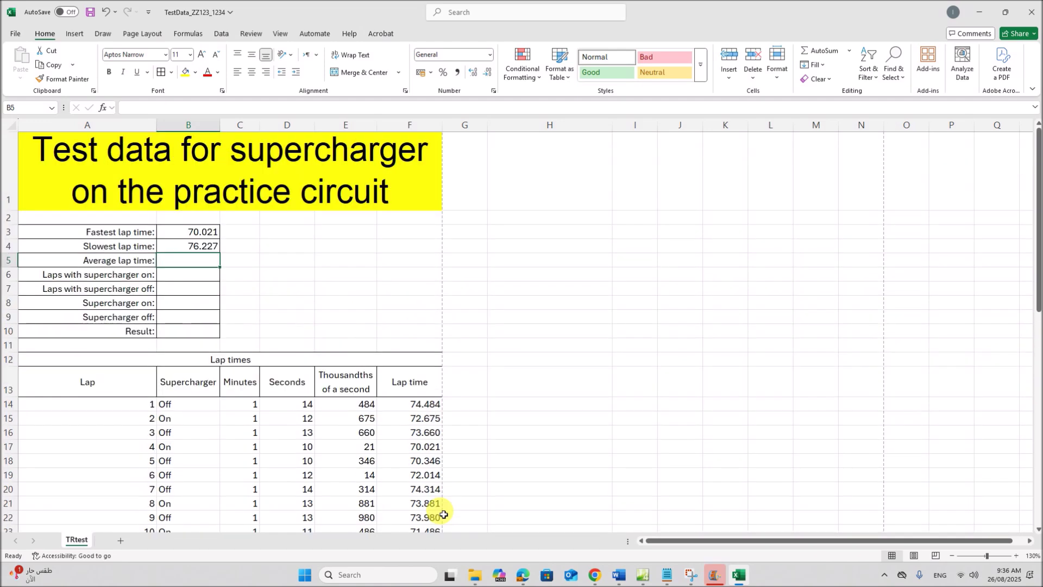
click(519, 576)
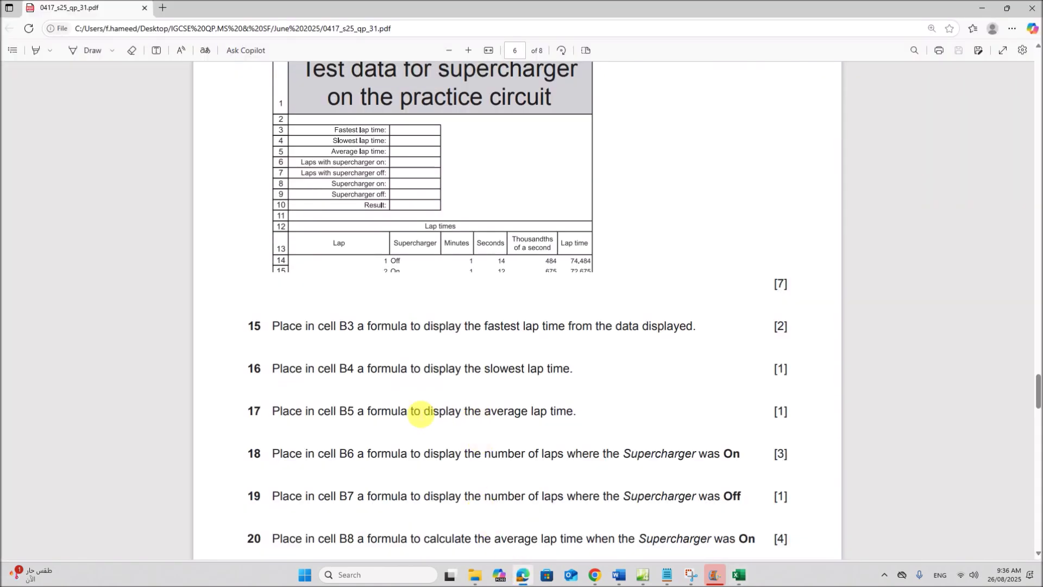
- Following question 17, enter an =AVERAGE formula over the F lap times in B5
drag(342, 413, 575, 420)
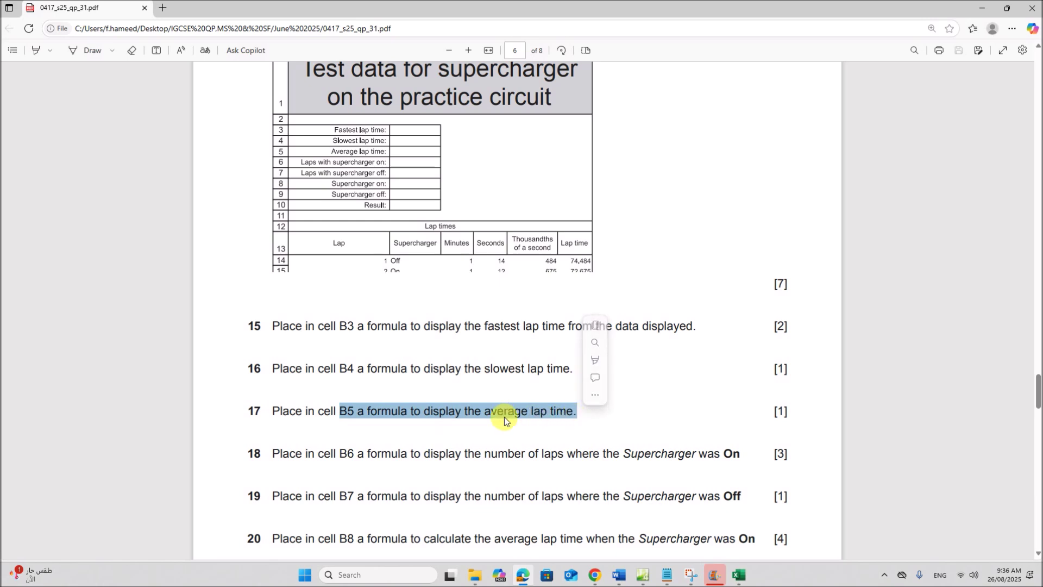
click(735, 576)
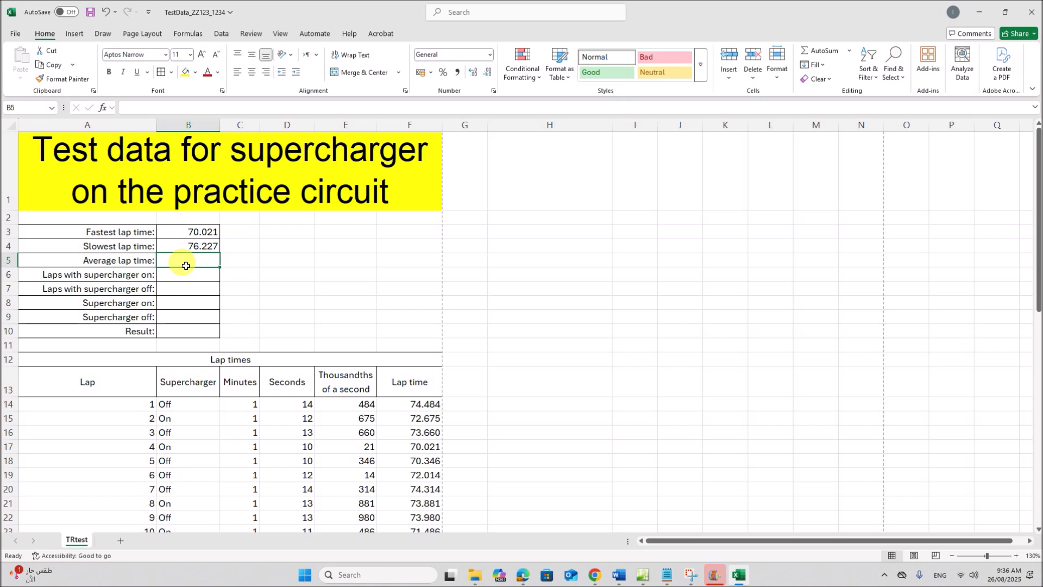
text(=AVERAGE()
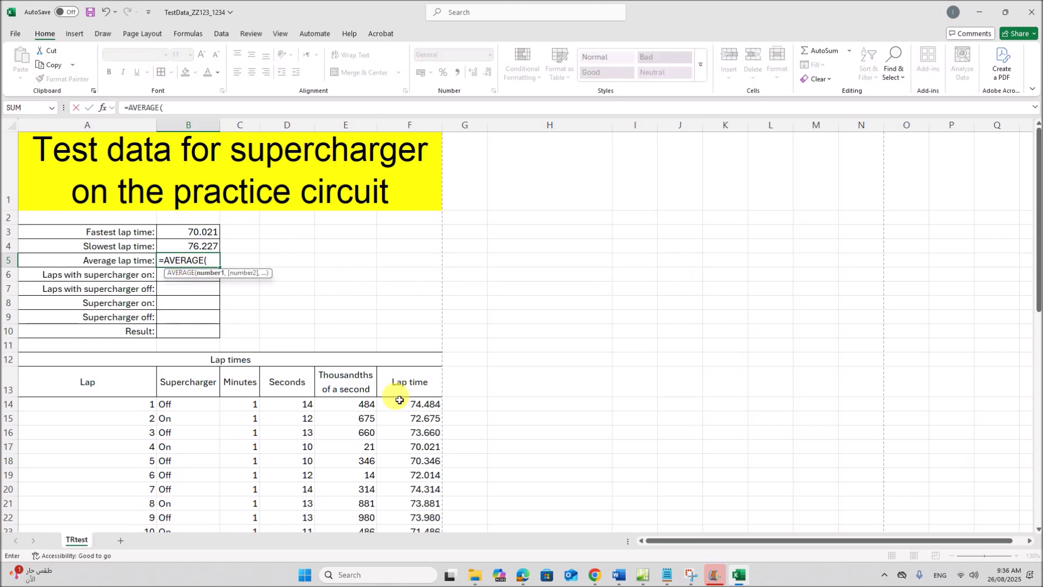
drag(402, 403, 416, 514)
key(Return)
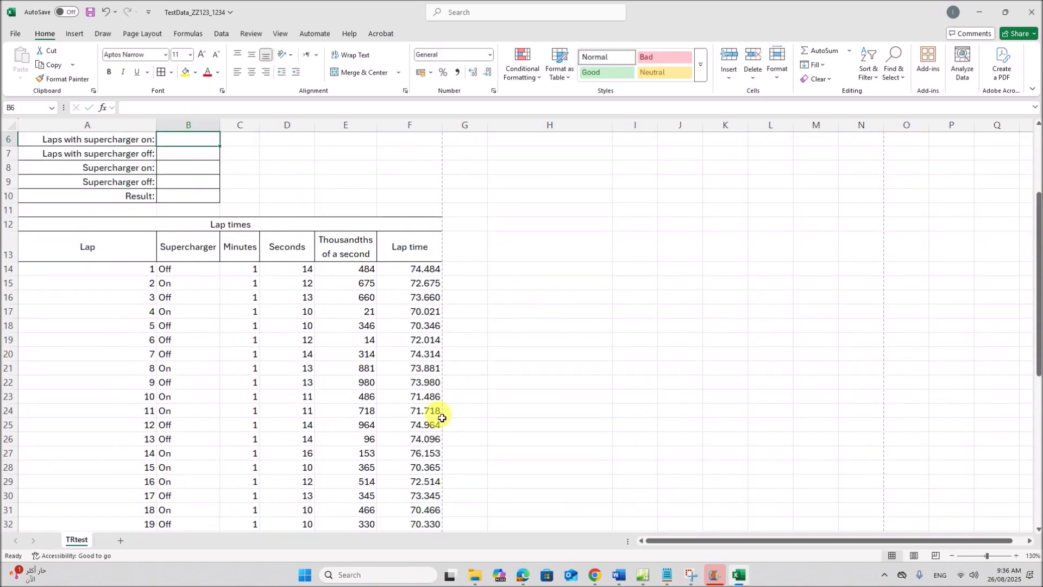
- Highlight question 18 in the exam paper, about counting laps with the Supercharger On
click(524, 575)
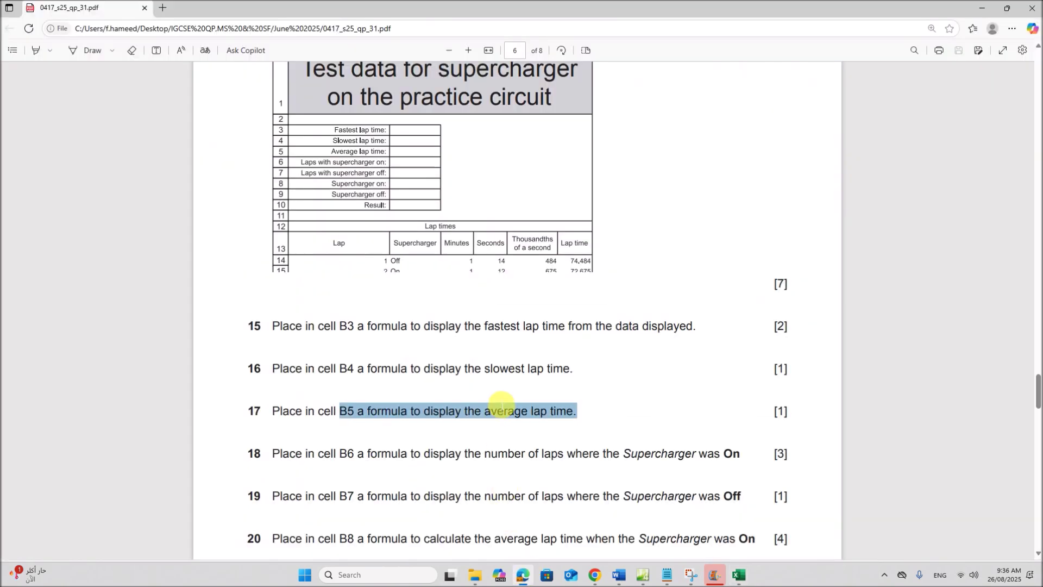
scroll(497, 400, down, 2)
scroll(496, 398, up, 2)
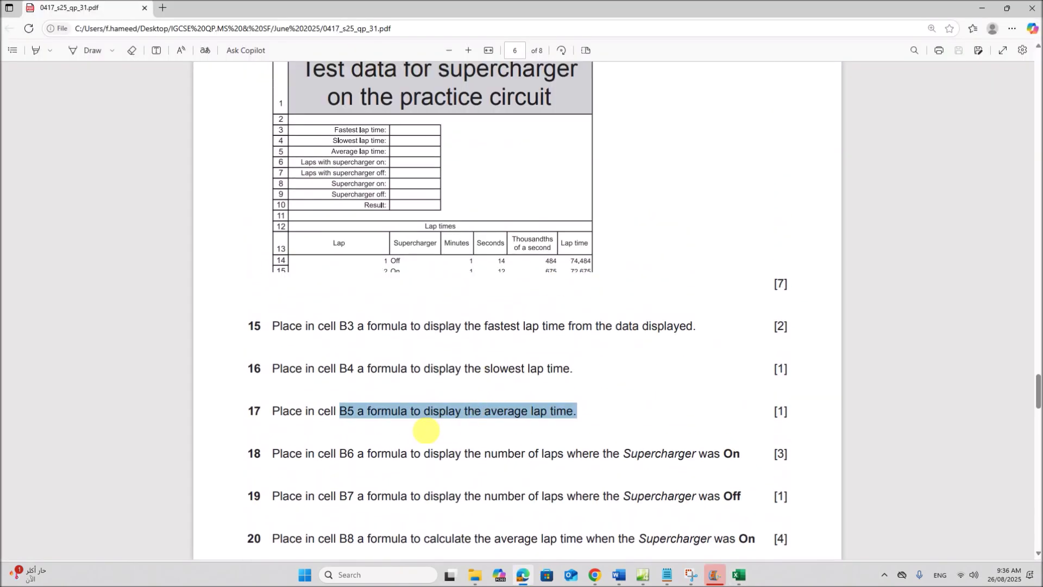
click(343, 458)
drag(353, 457, 742, 466)
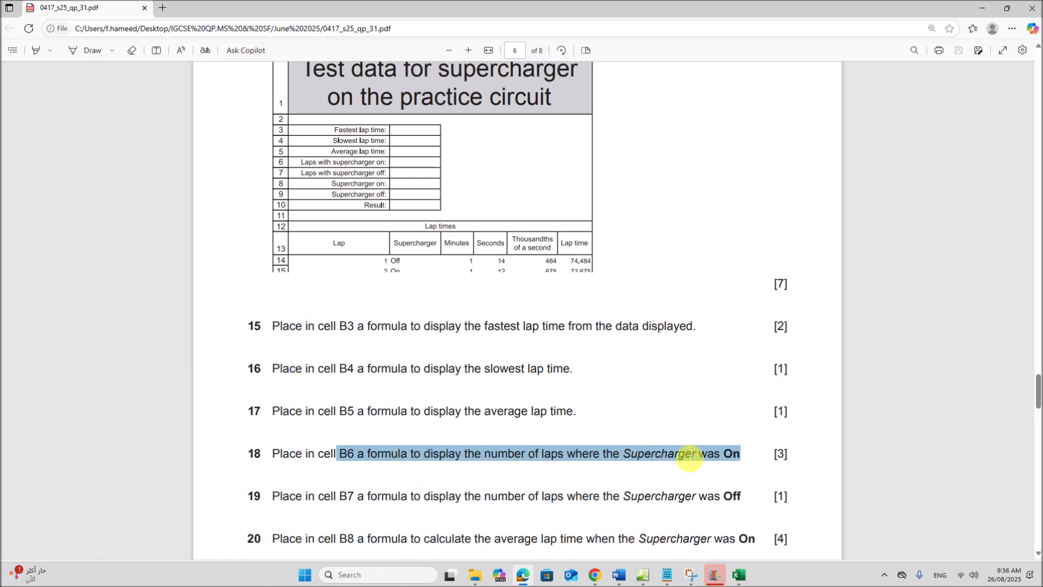
click(739, 575)
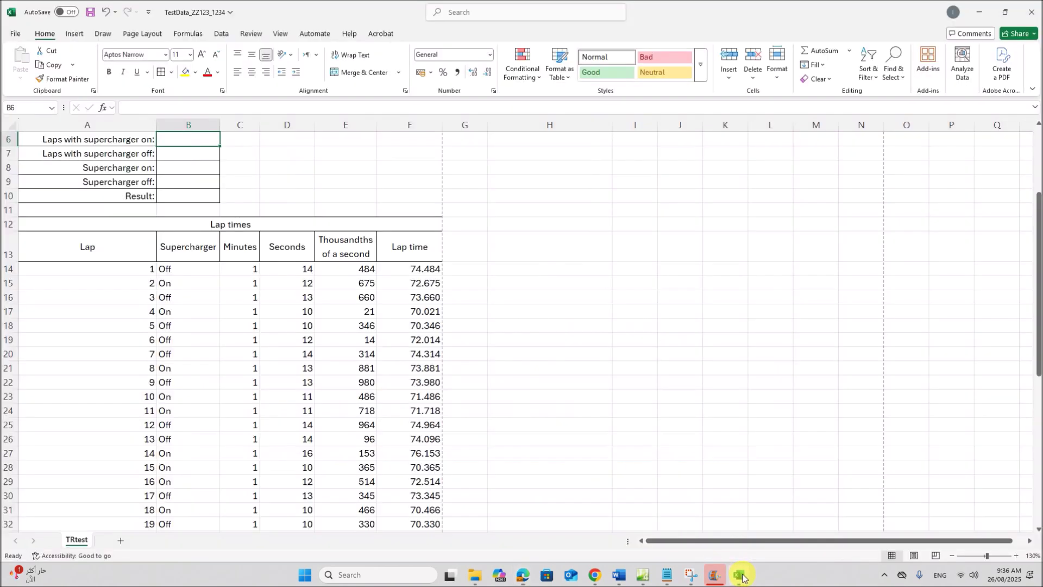
- Begin =COUNTIF in B6 via Function Arguments, setting the range to Supercharger values B14:B53
scroll(286, 406, up, 2)
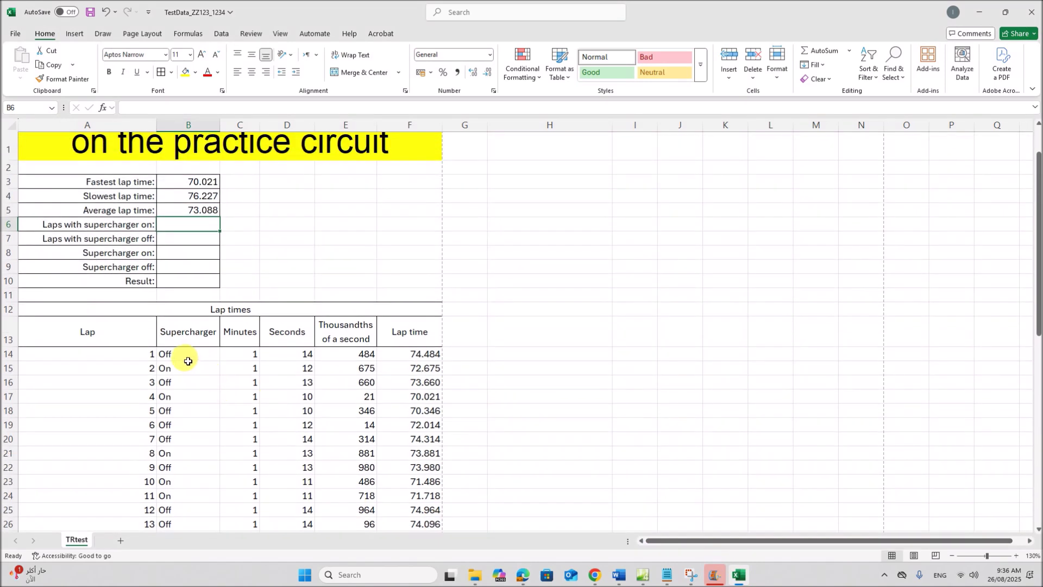
scroll(189, 358, down, 2)
drag(187, 270, 173, 382)
scroll(174, 359, up, 2)
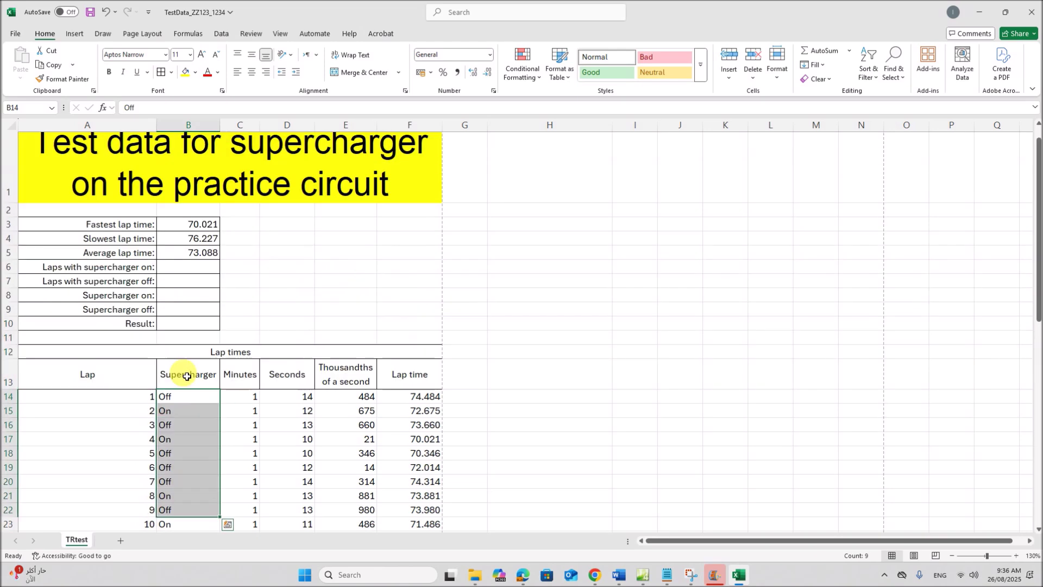
click(189, 235)
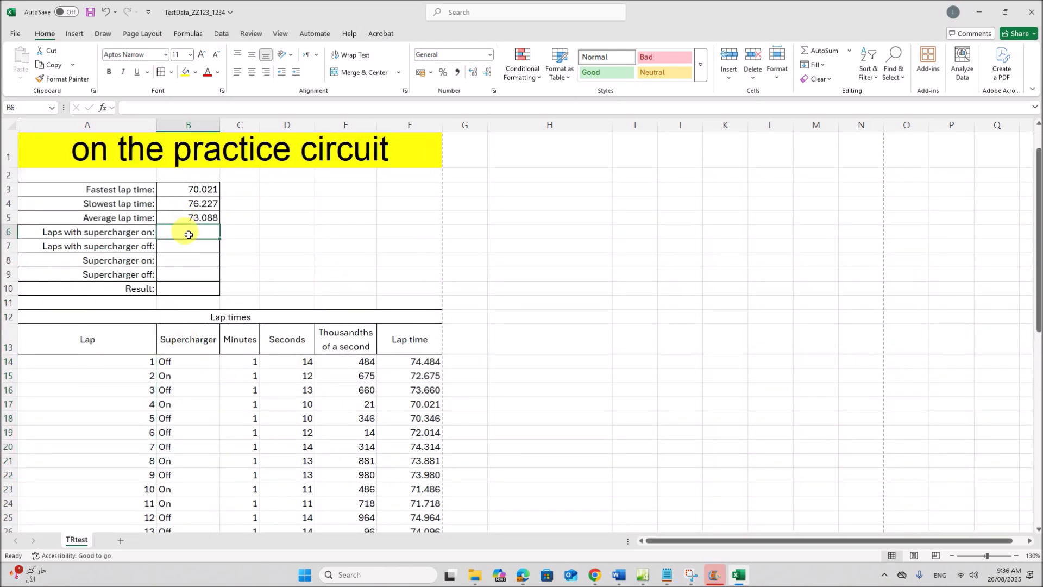
text(=)
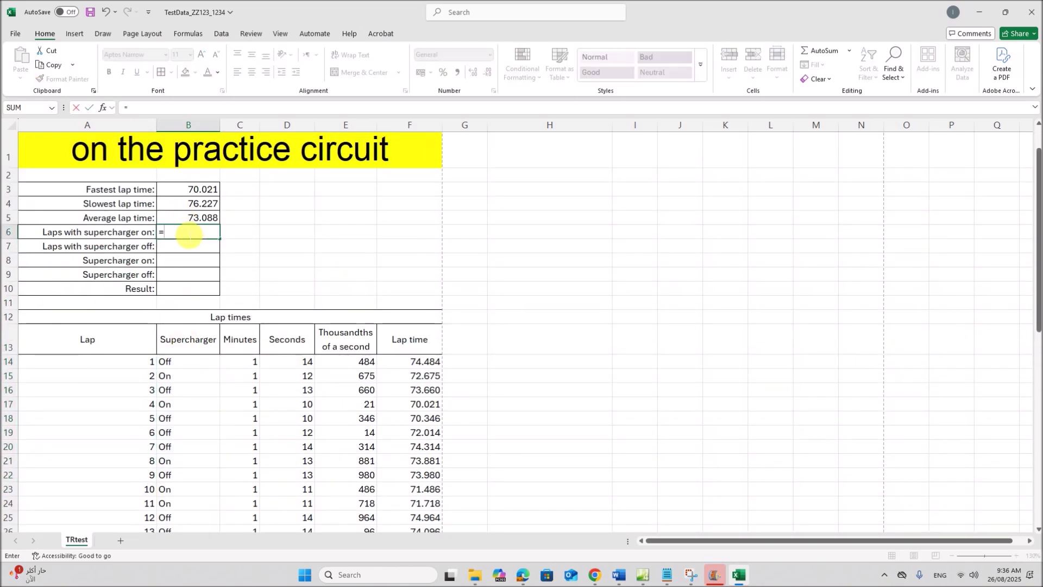
text(countif()
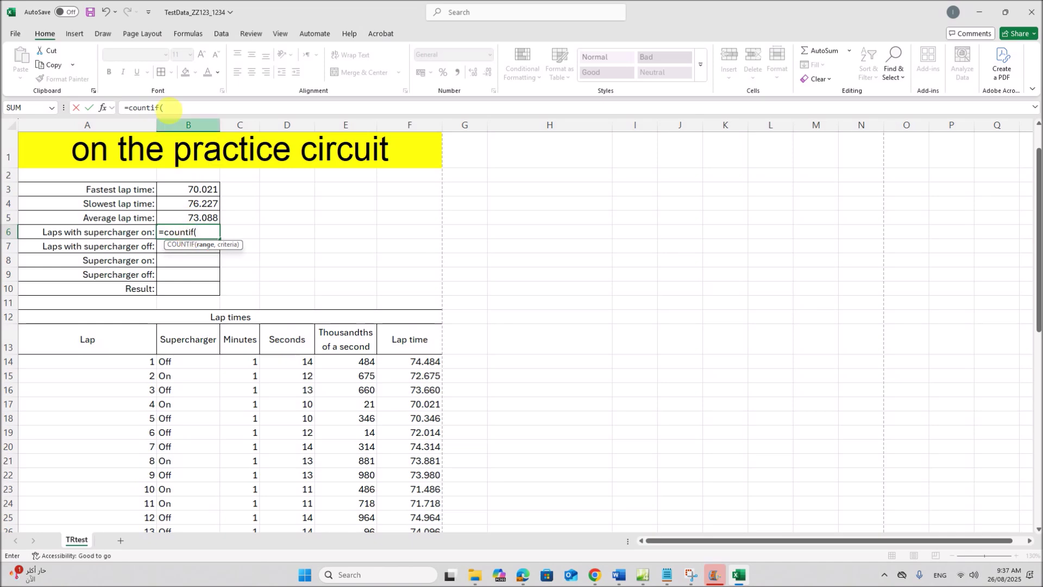
click(102, 112)
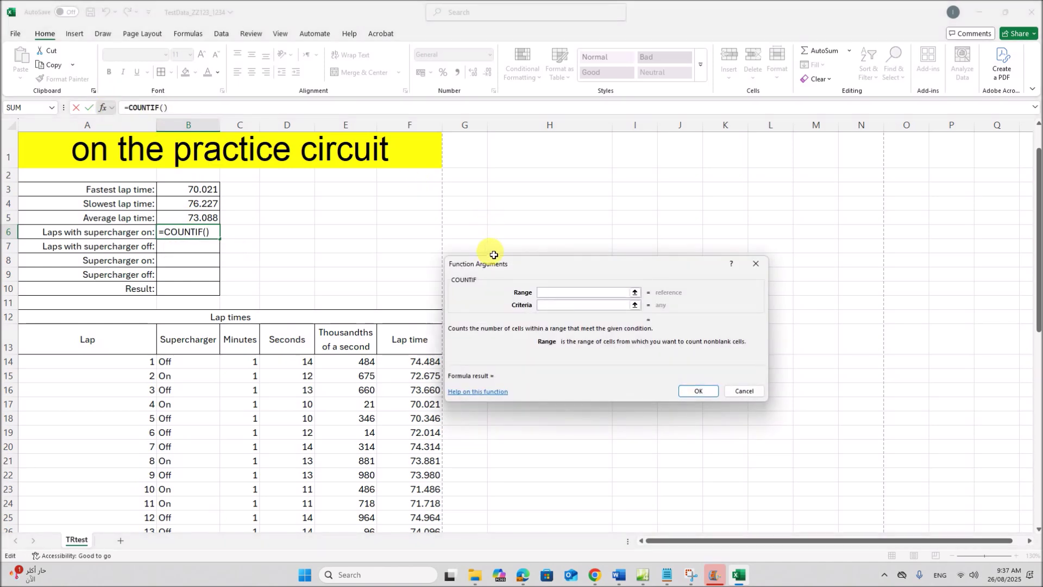
drag(501, 263, 414, 174)
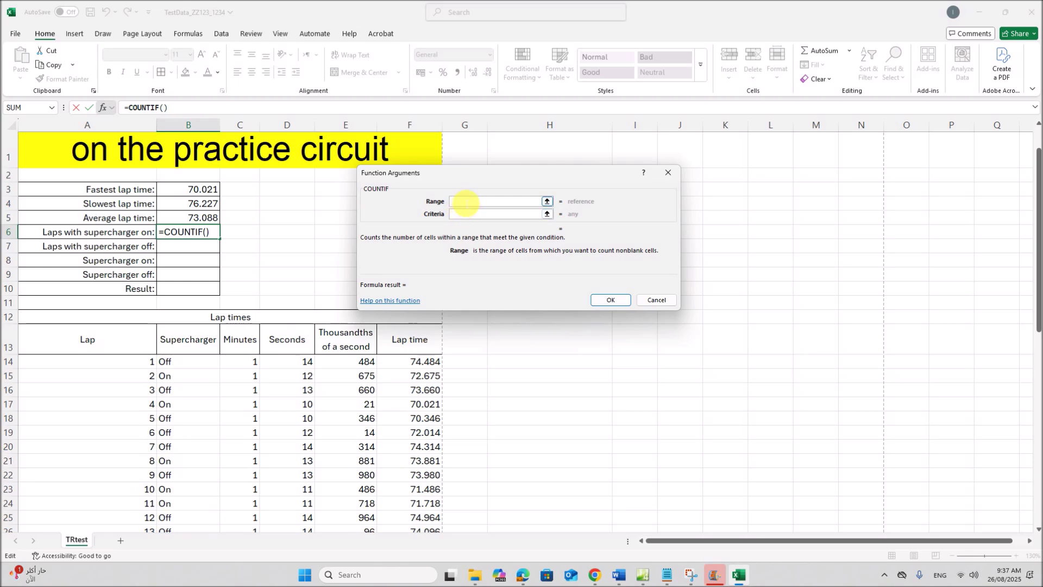
drag(175, 363, 173, 522)
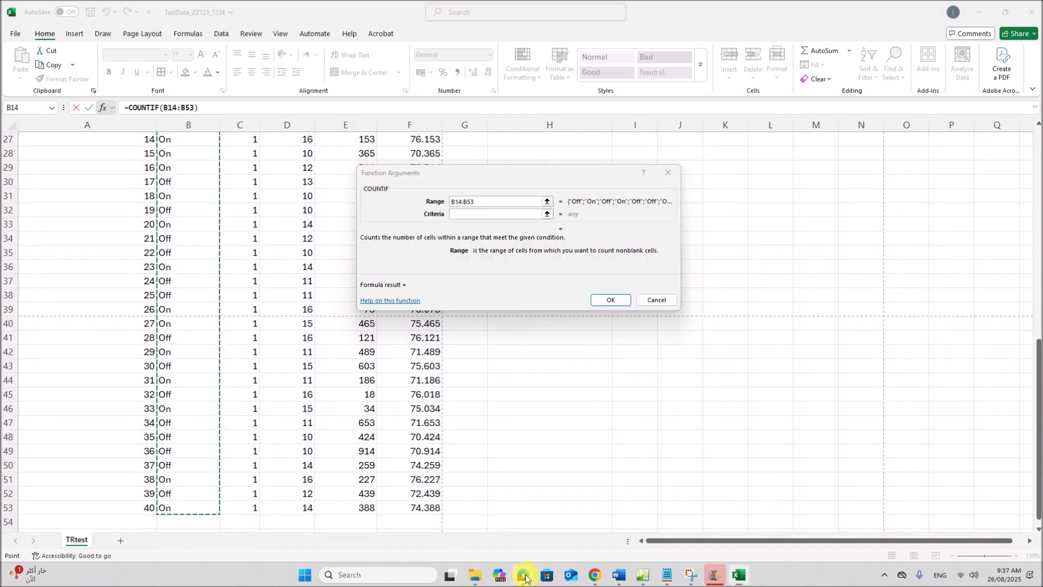
click(524, 575)
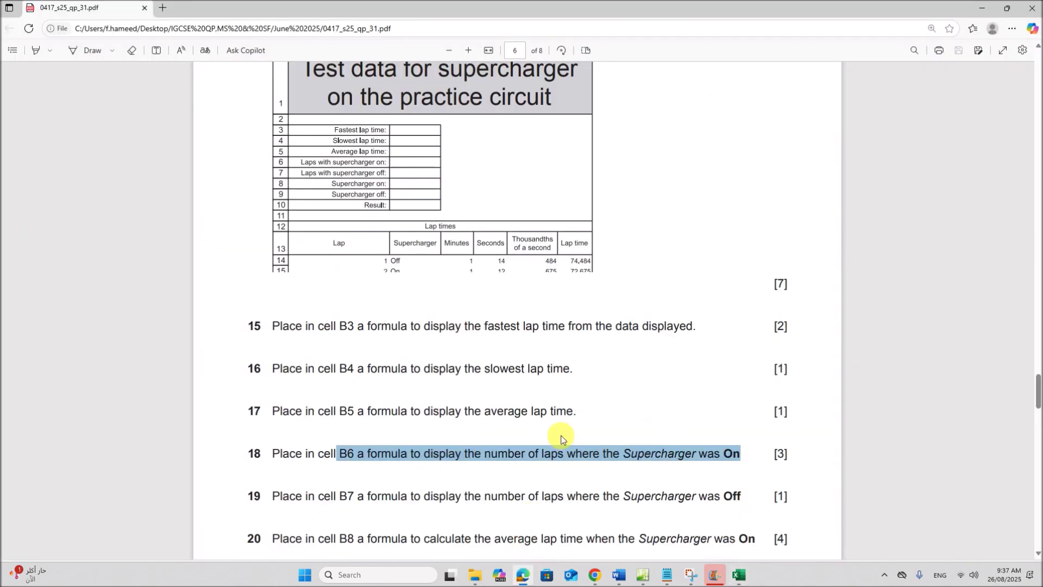
- Finish B6 as =COUNTIF(B14:B53,"On") giving 18, and verify the formula
click(737, 579)
click(458, 215)
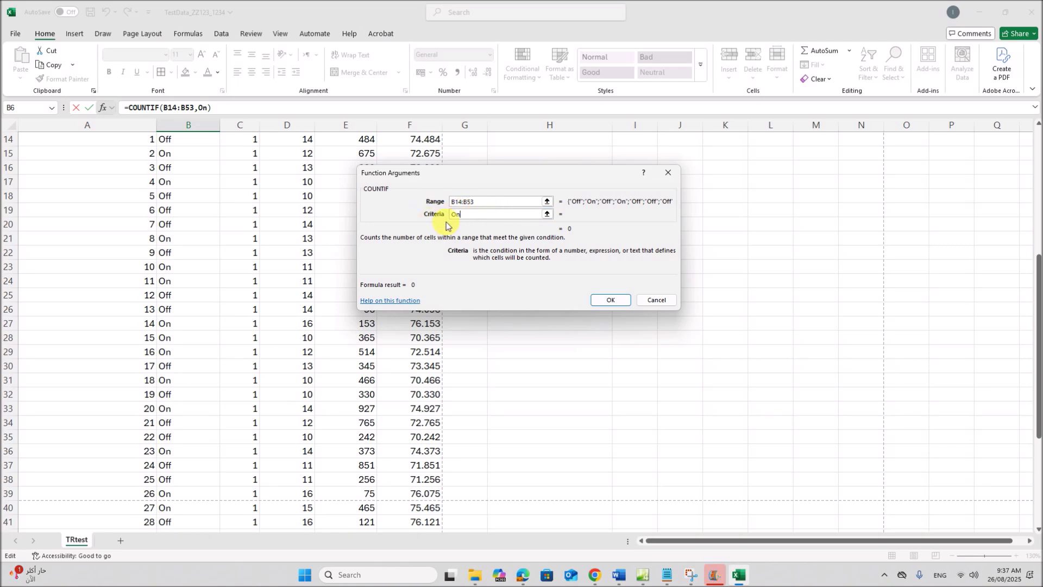
click(607, 299)
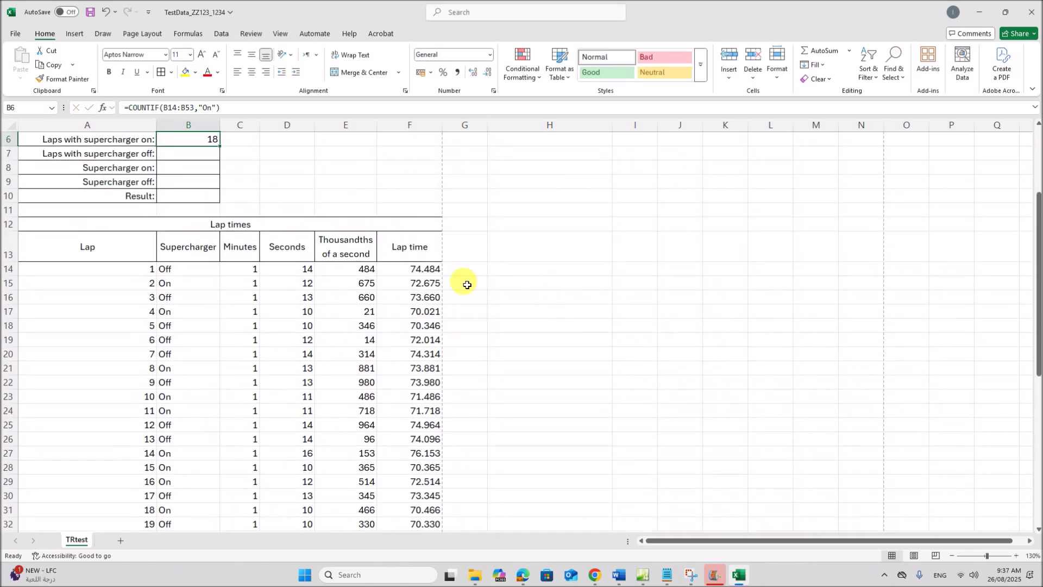
scroll(198, 268, up, 2)
click(202, 240)
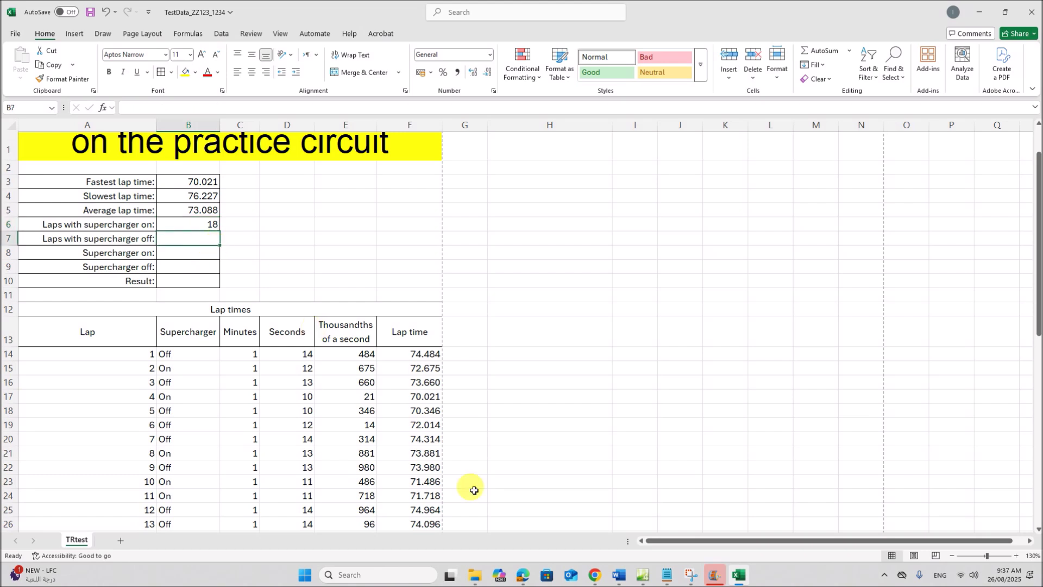
double_click(203, 228)
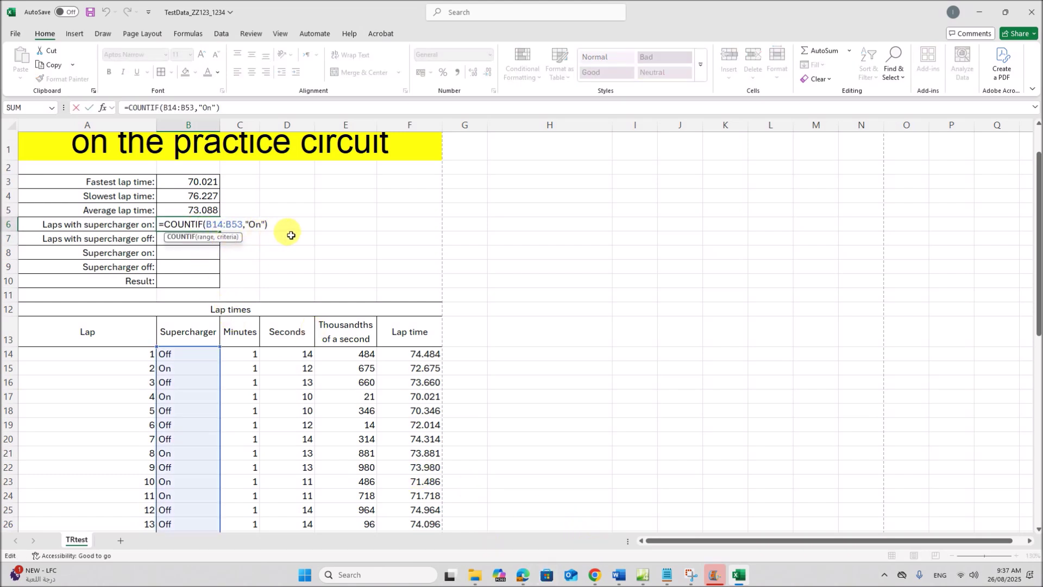
key(Return)
mouse_move(624, 581)
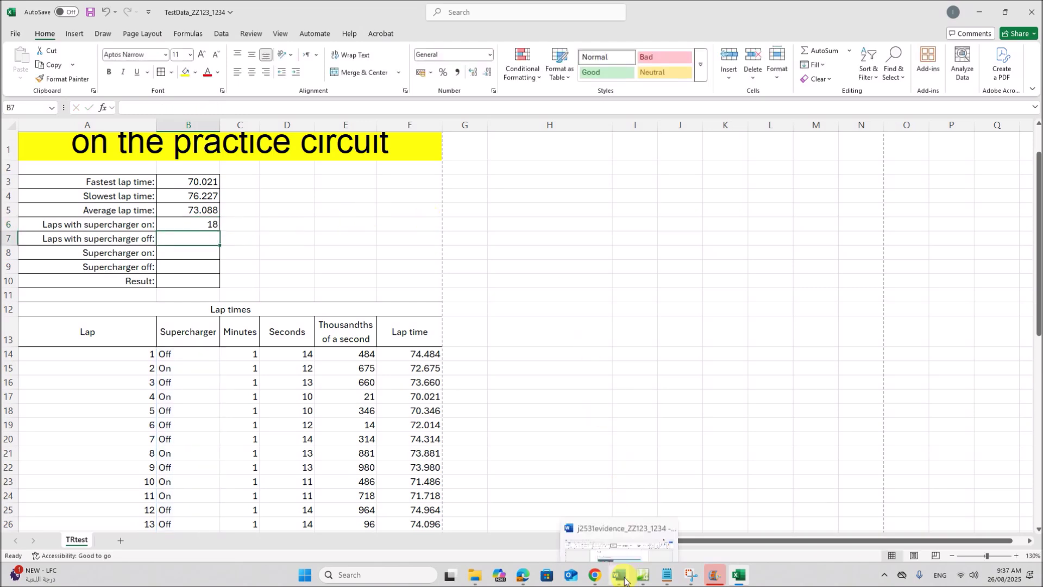
click(531, 577)
- Highlight question 19 about counting laps with the Supercharger Off
scroll(497, 466, down, 3)
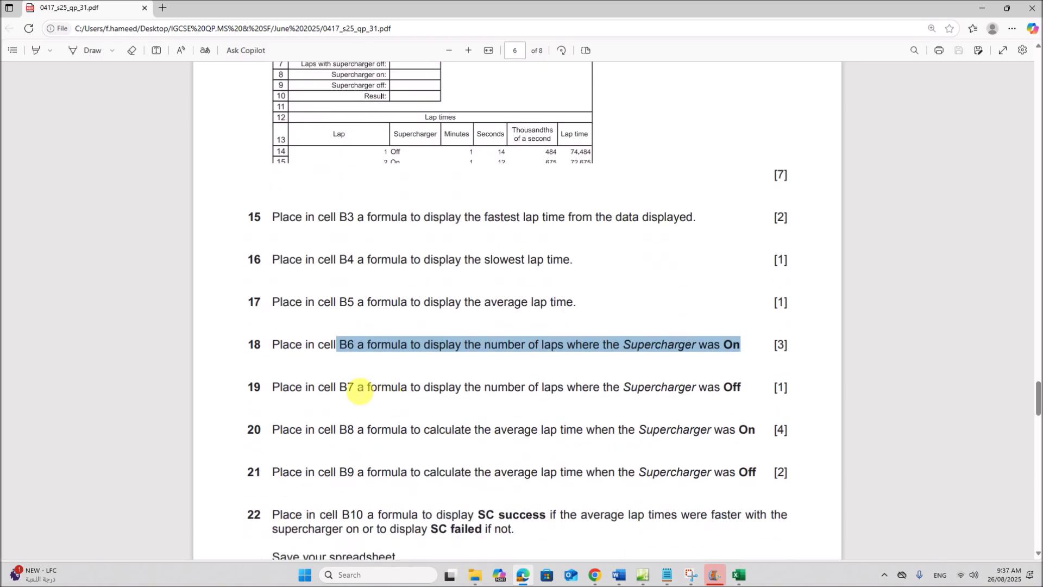
drag(338, 393, 743, 387)
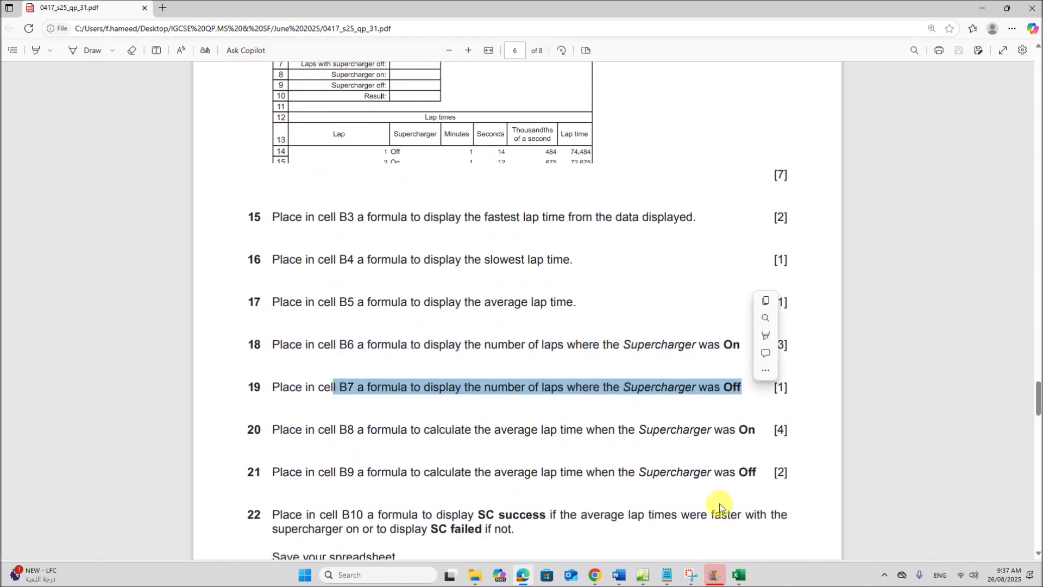
click(739, 581)
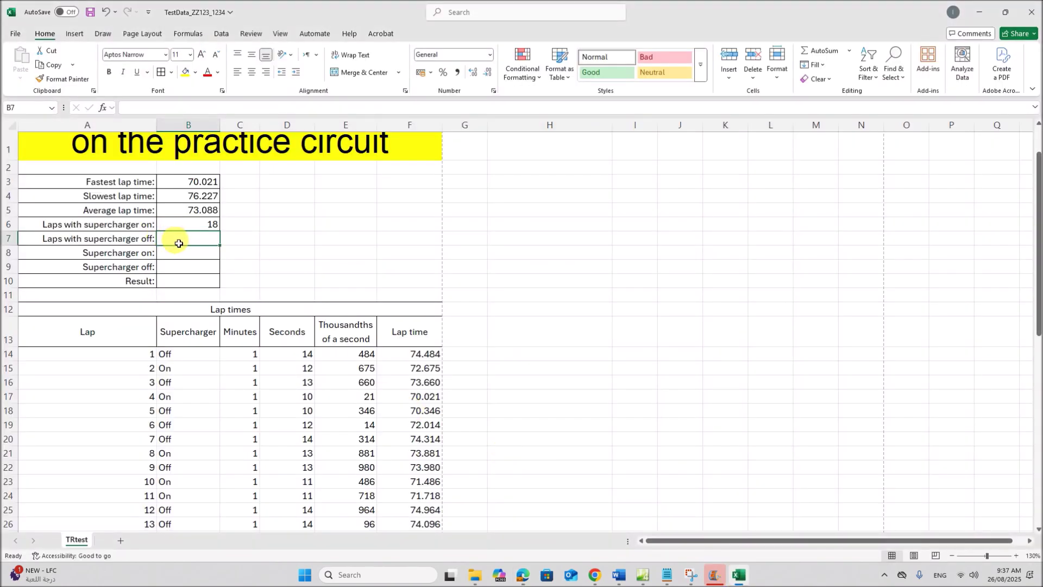
- Enter =COUNTIF(B14:B53,"Off") in B7, giving 22 laps
text(=cou)
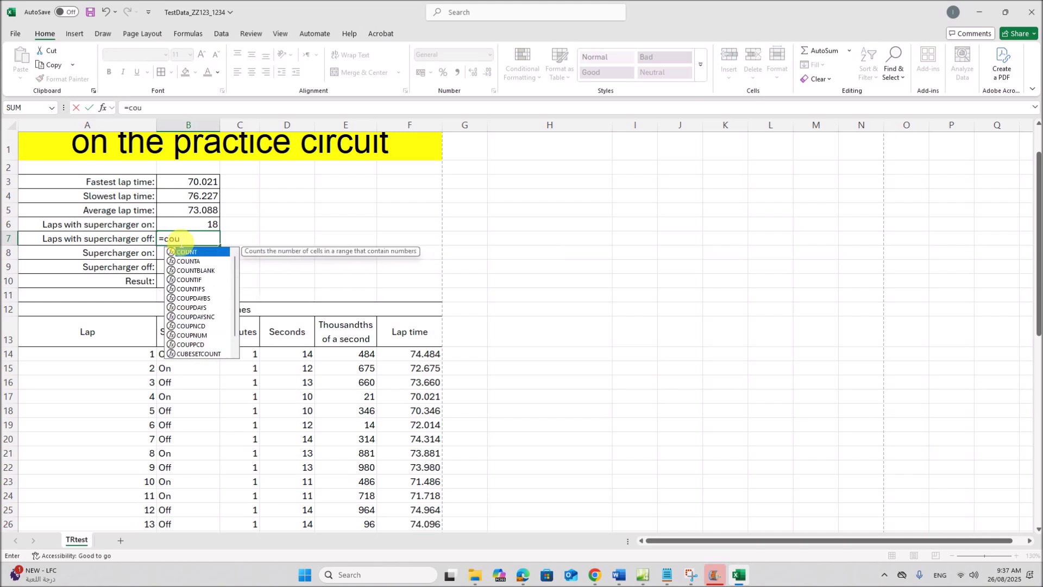
text(ntif()
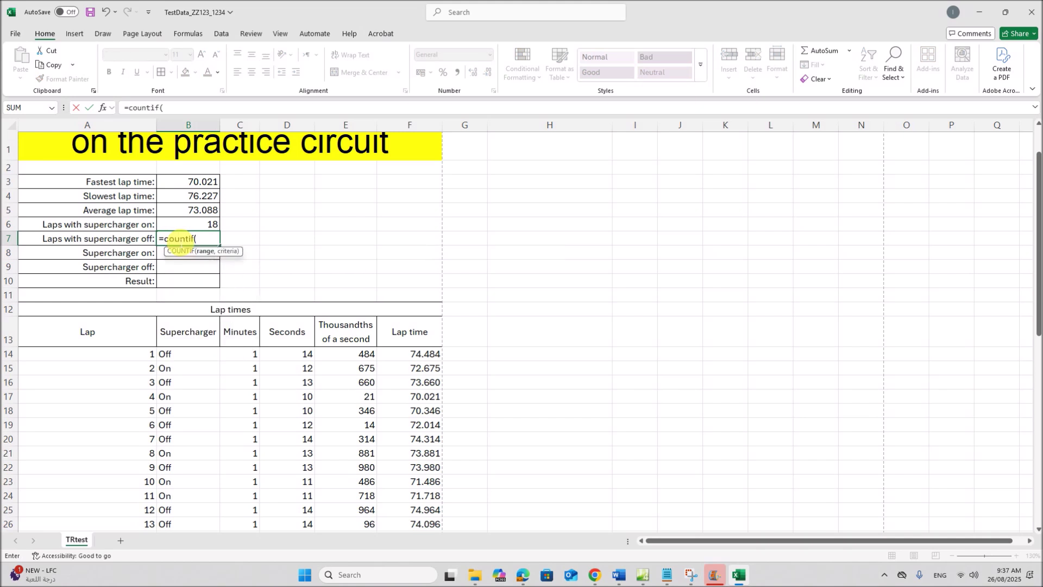
click(103, 108)
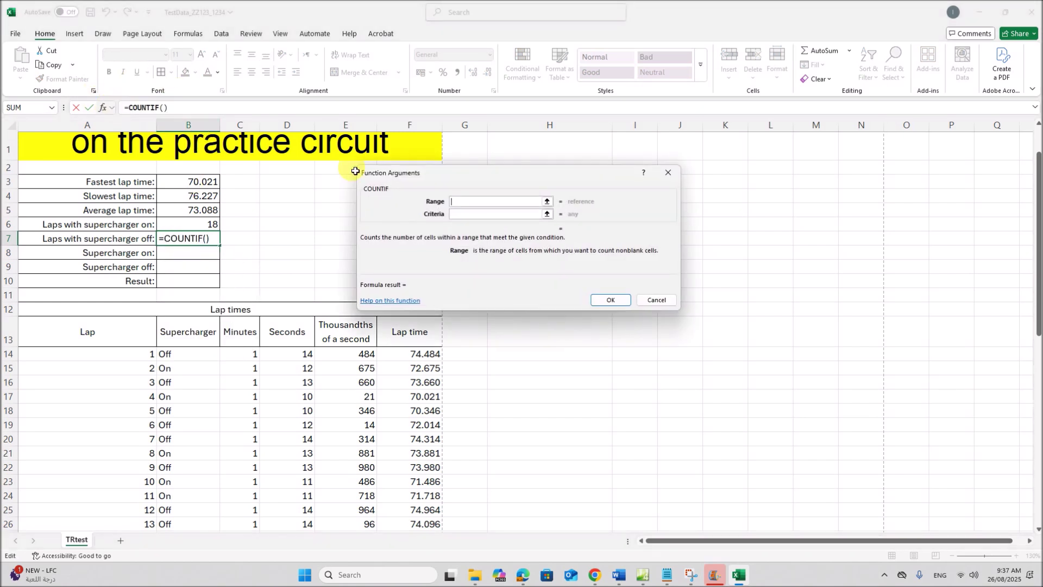
drag(198, 354, 197, 504)
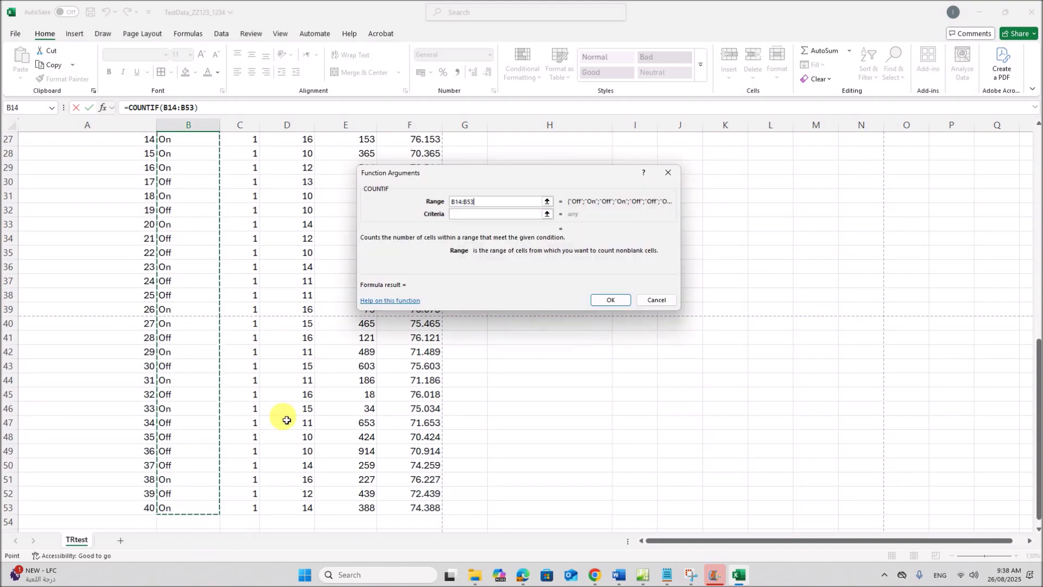
click(466, 216)
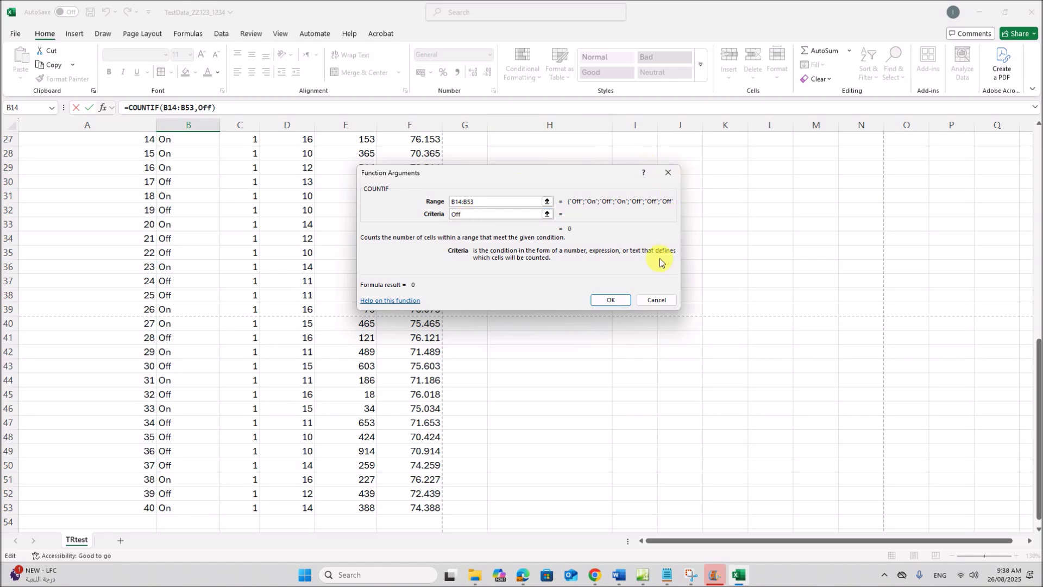
click(610, 301)
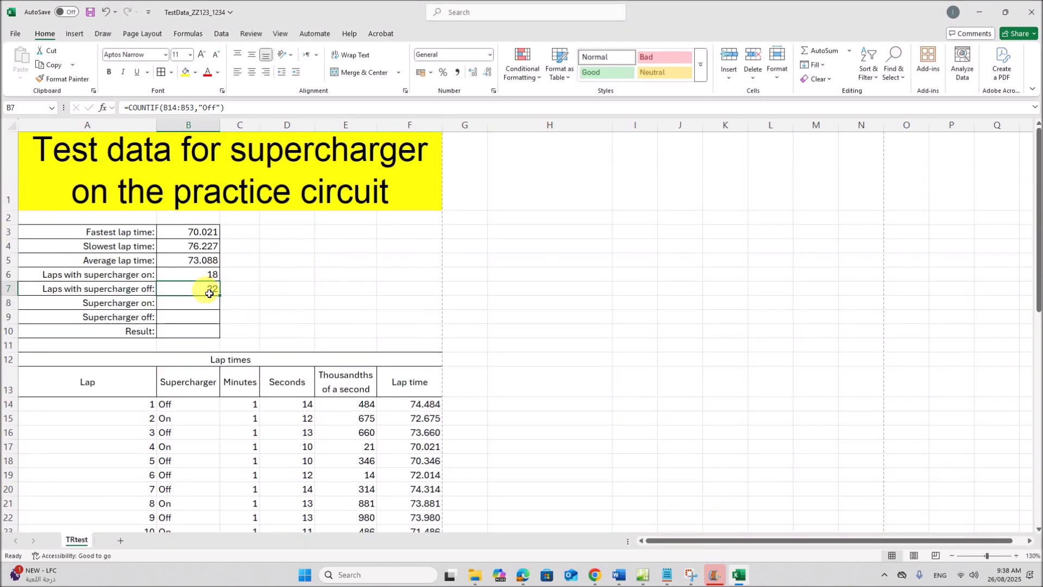
double_click(210, 294)
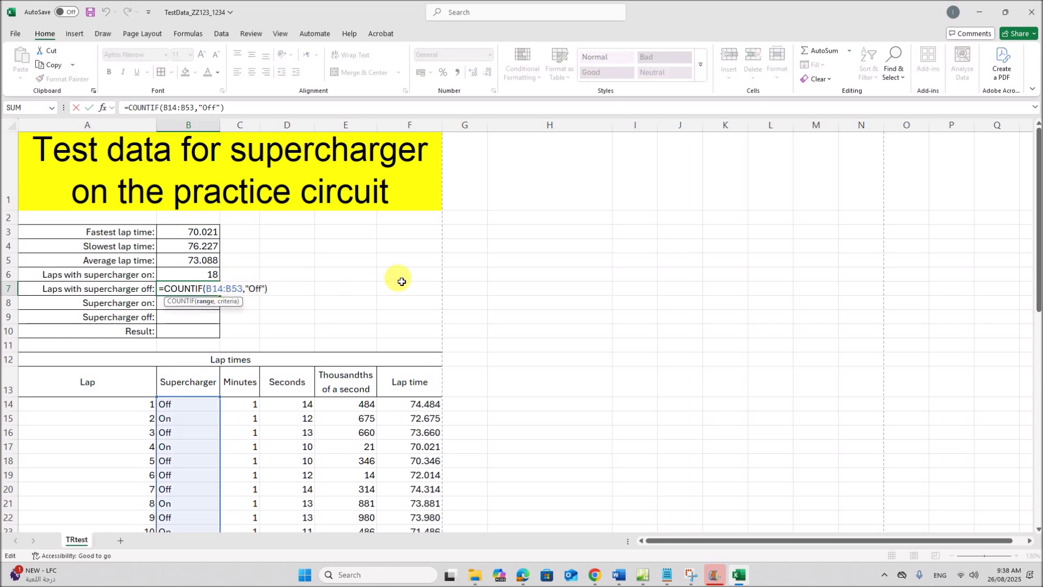
key(Return)
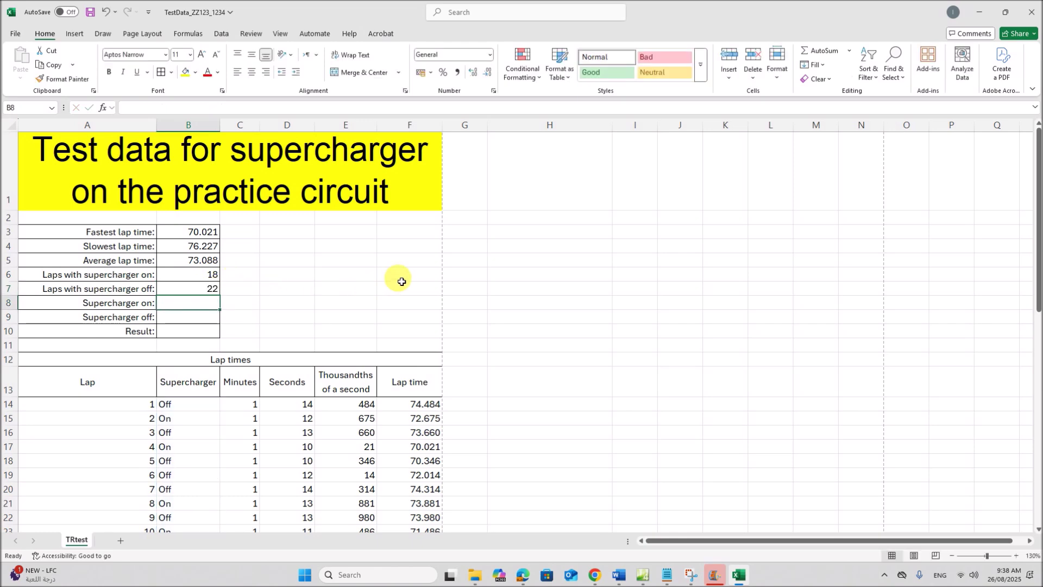
click(528, 562)
- Highlight question 20 about the average lap time with the Supercharger On
scroll(510, 406, down, 3)
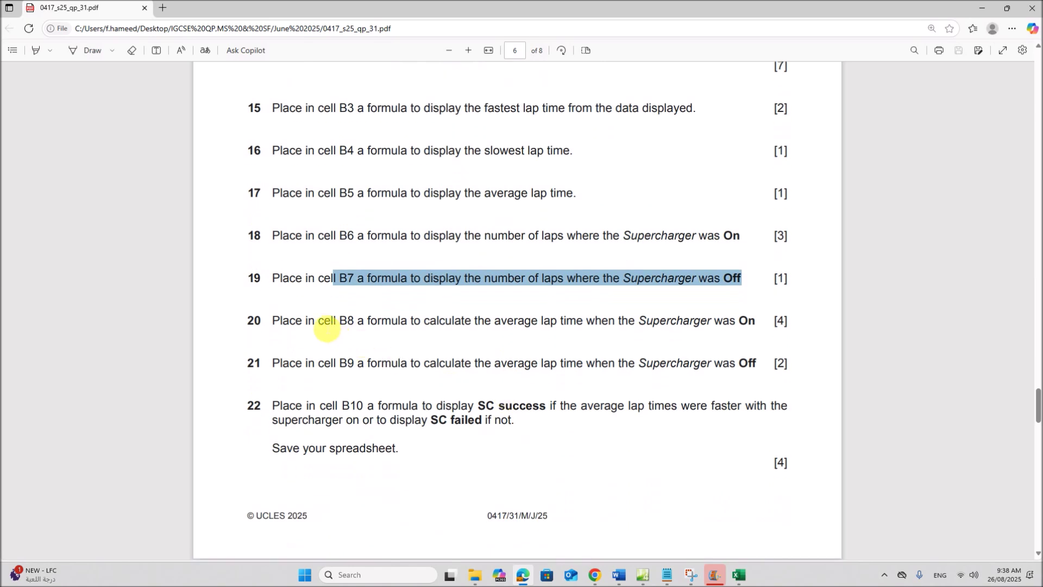
drag(339, 323, 756, 322)
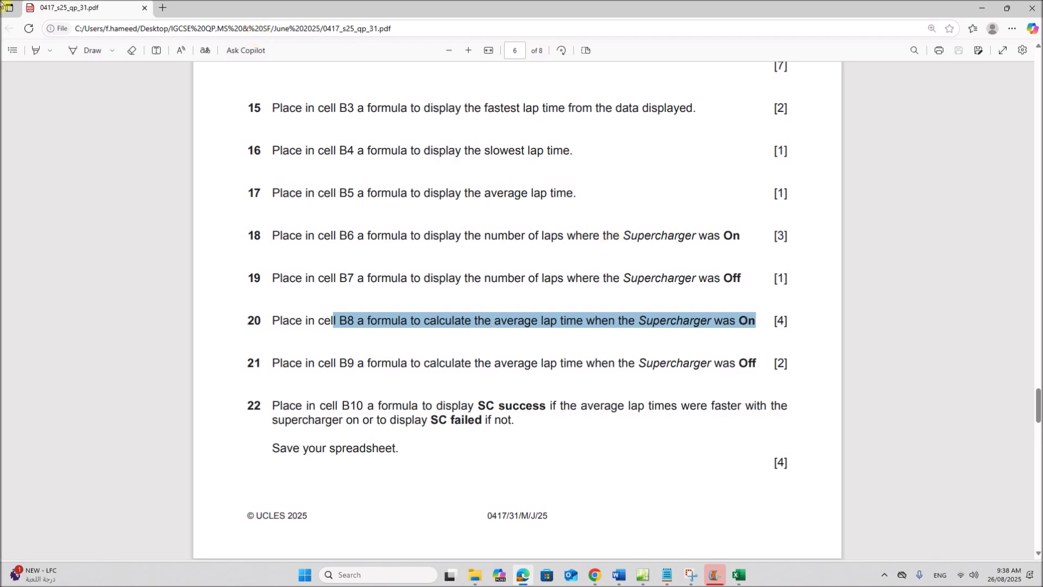
click(739, 574)
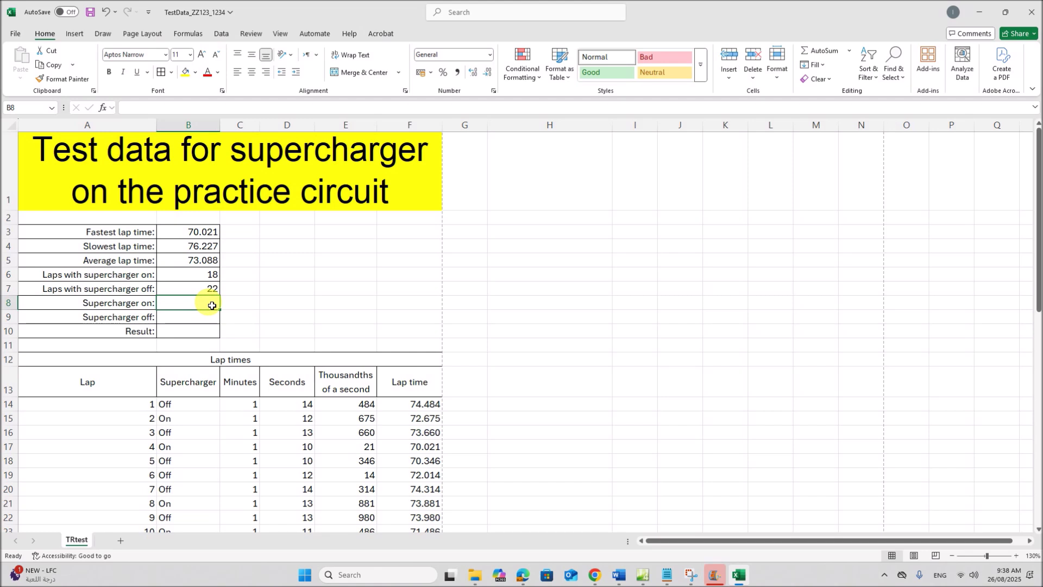
- Start =AVERAGEIF in B8 with range B14:B53 and criteria "On"
text(=)
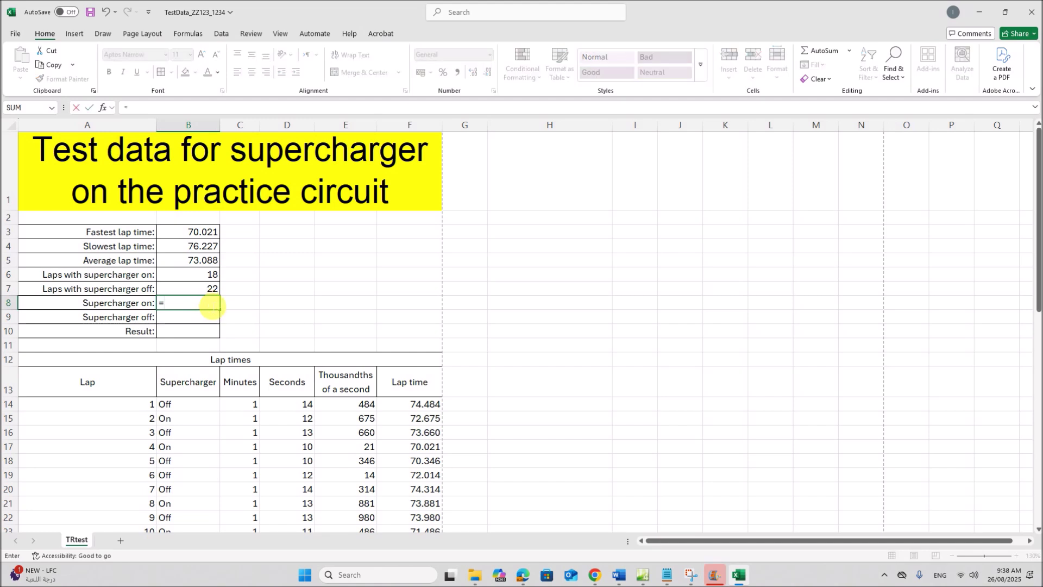
text(avera)
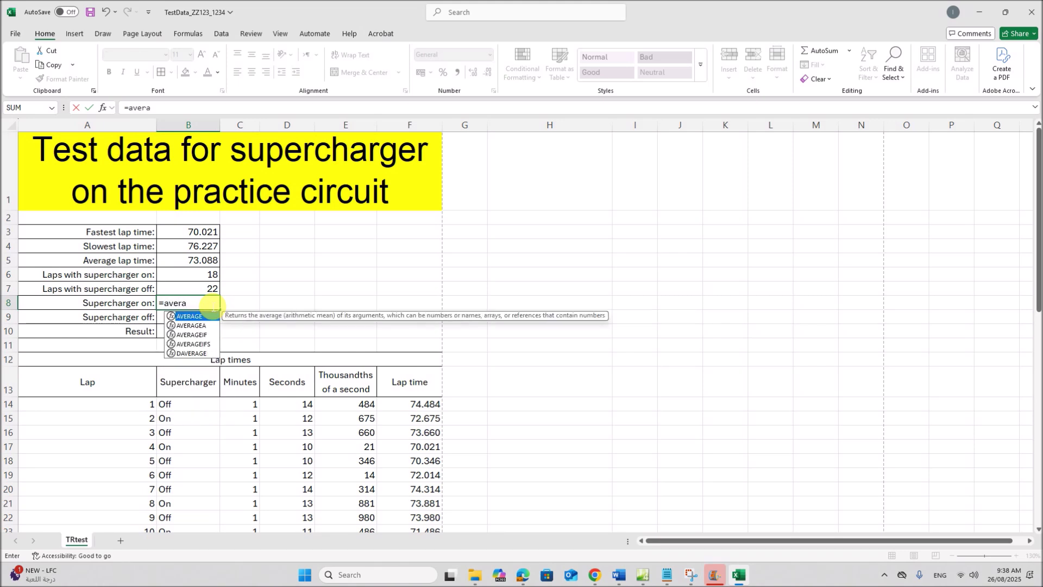
text(geif)
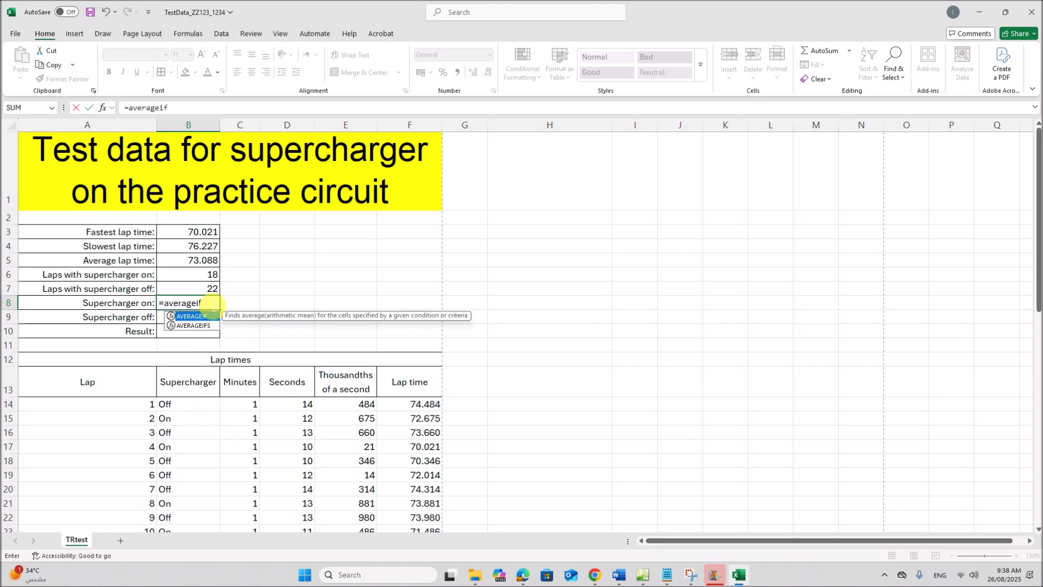
text(()
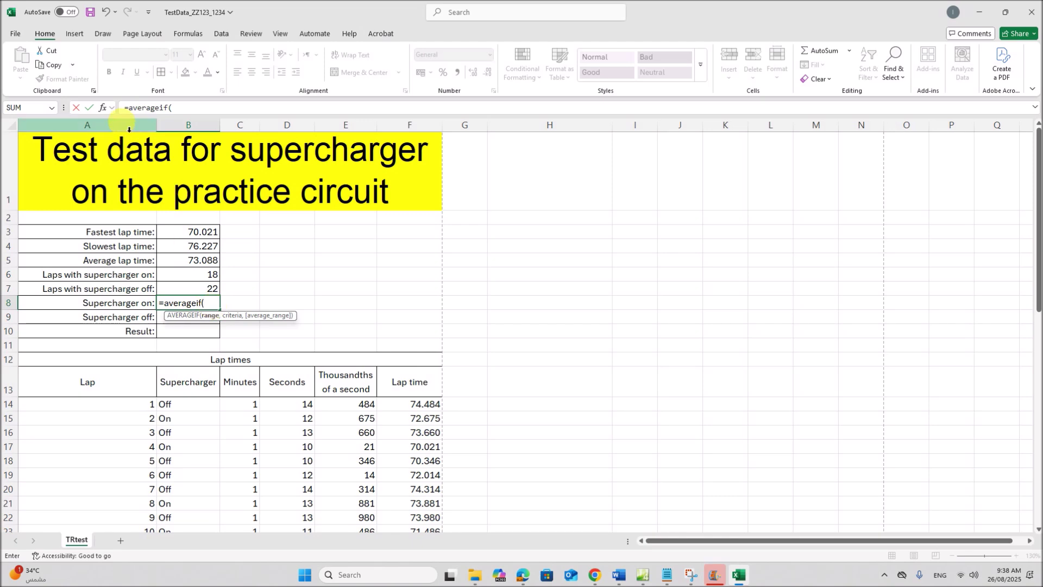
click(103, 108)
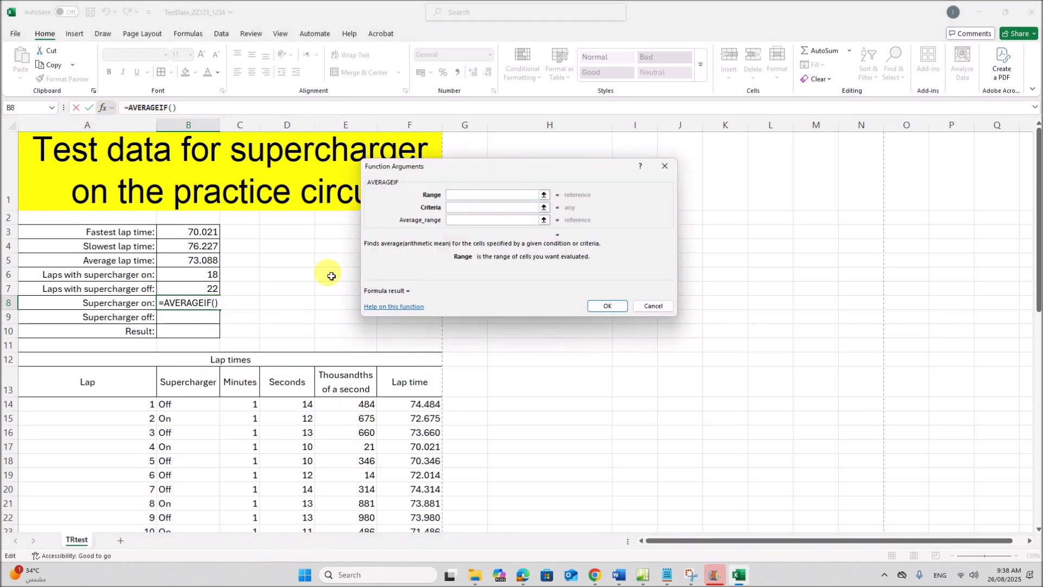
click(457, 208)
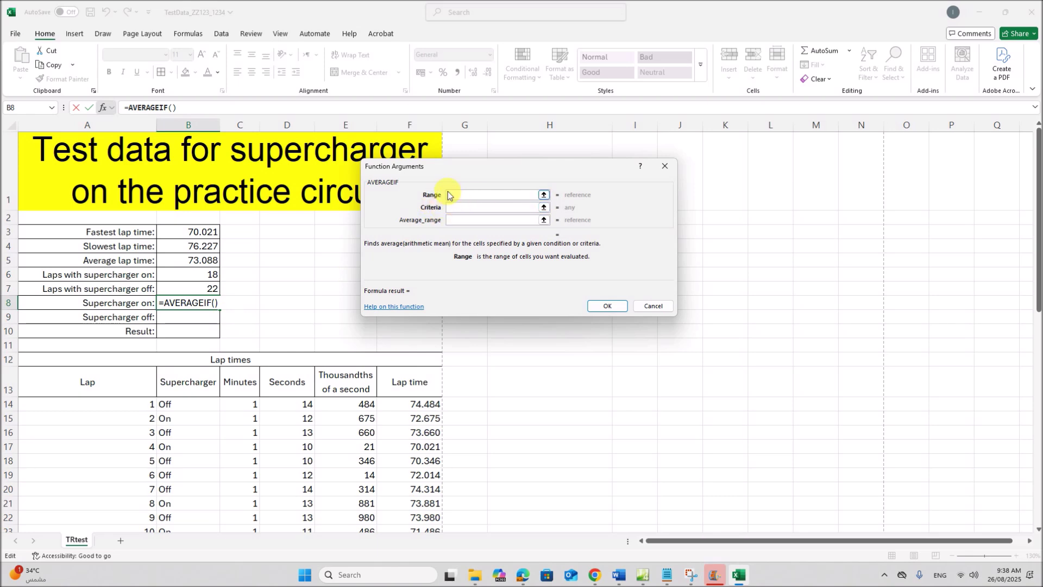
drag(204, 410, 205, 508)
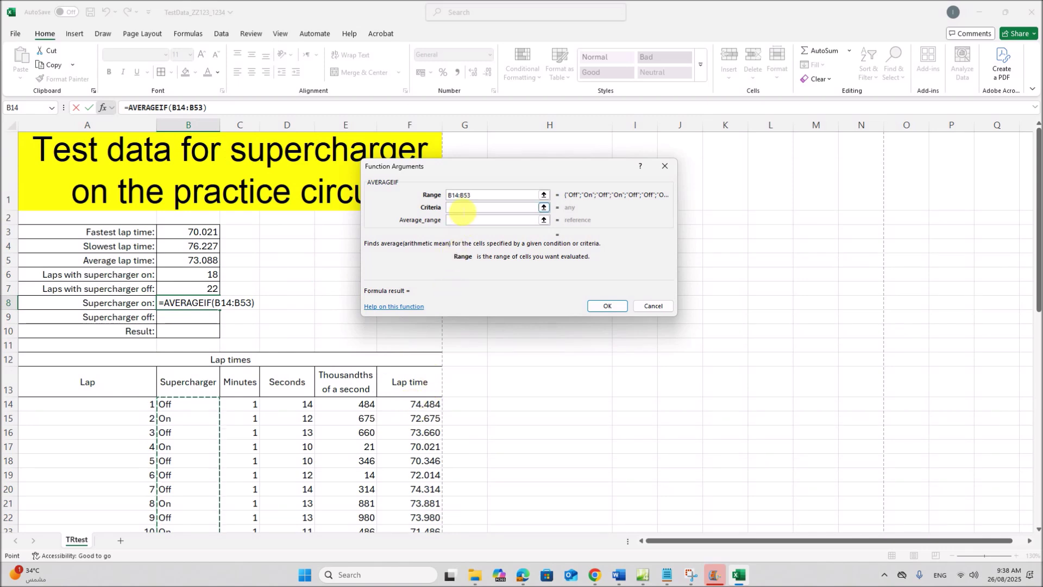
click(461, 209)
text(On)
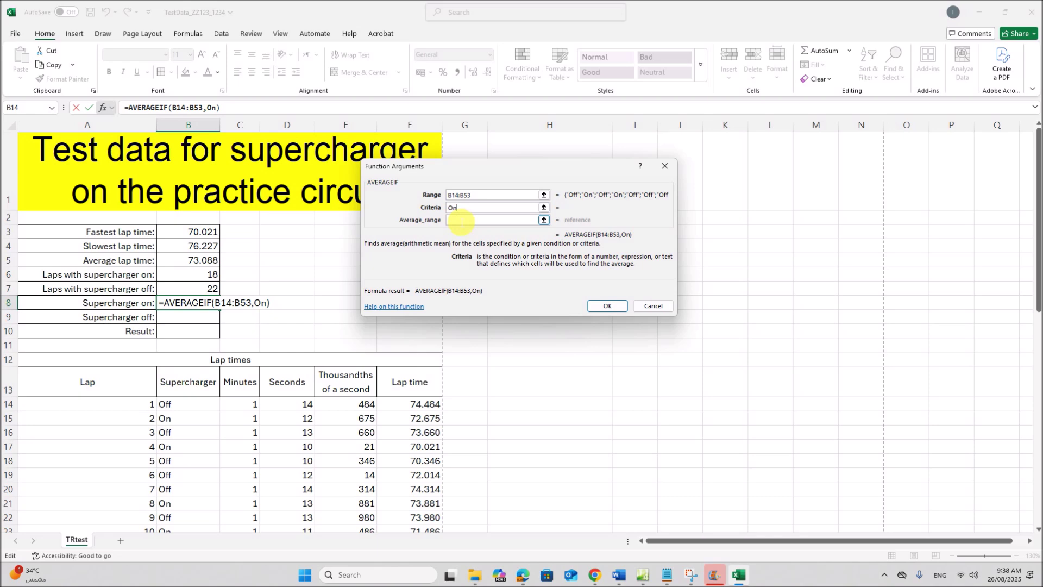
click(461, 221)
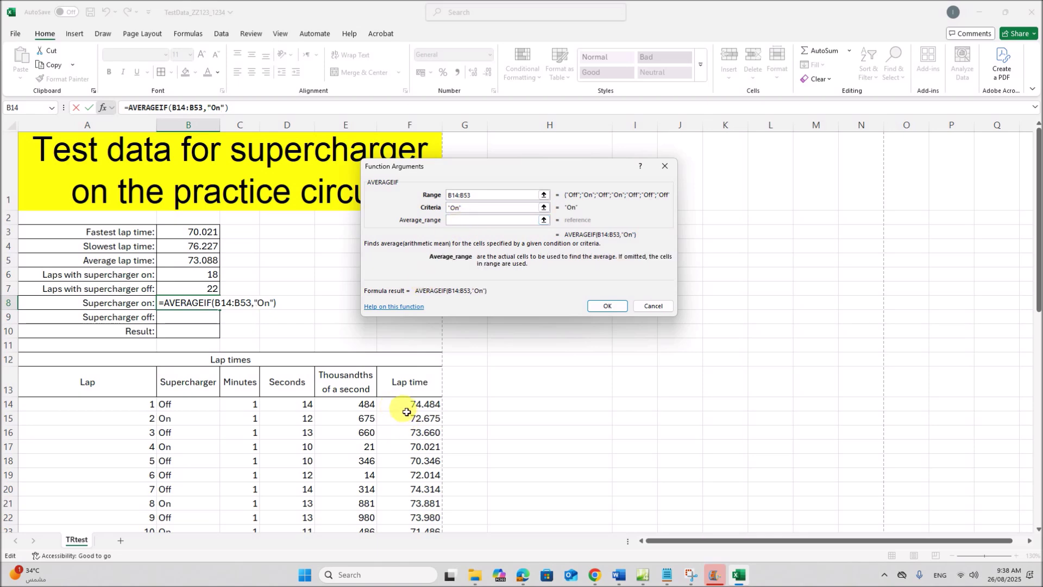
- Set the average range to F14:F53, make both ranges absolute, and confirm (73.2468333)
drag(409, 409, 421, 489)
scroll(435, 408, up, 9)
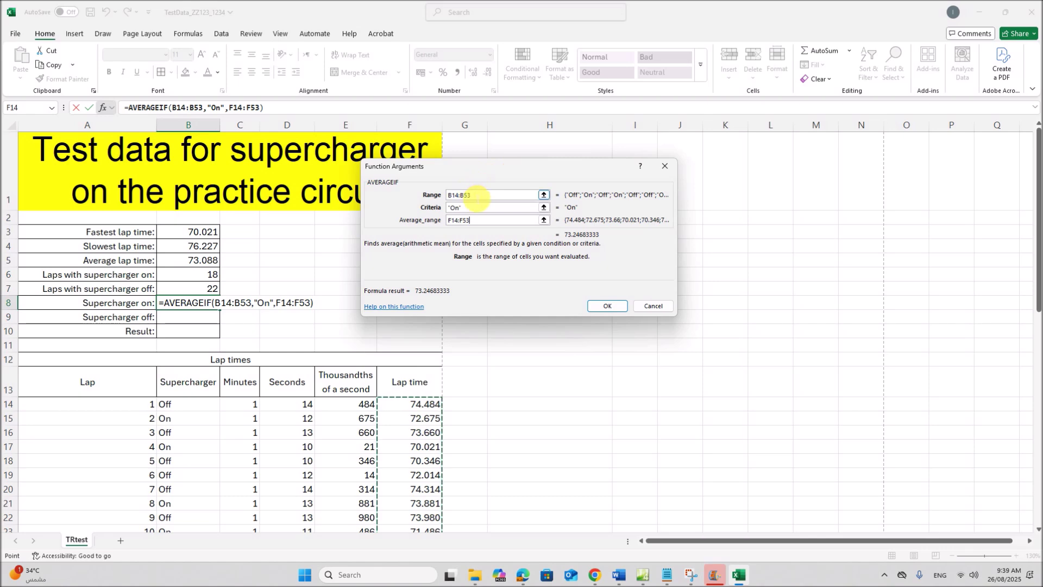
drag(472, 195, 402, 202)
key(F4)
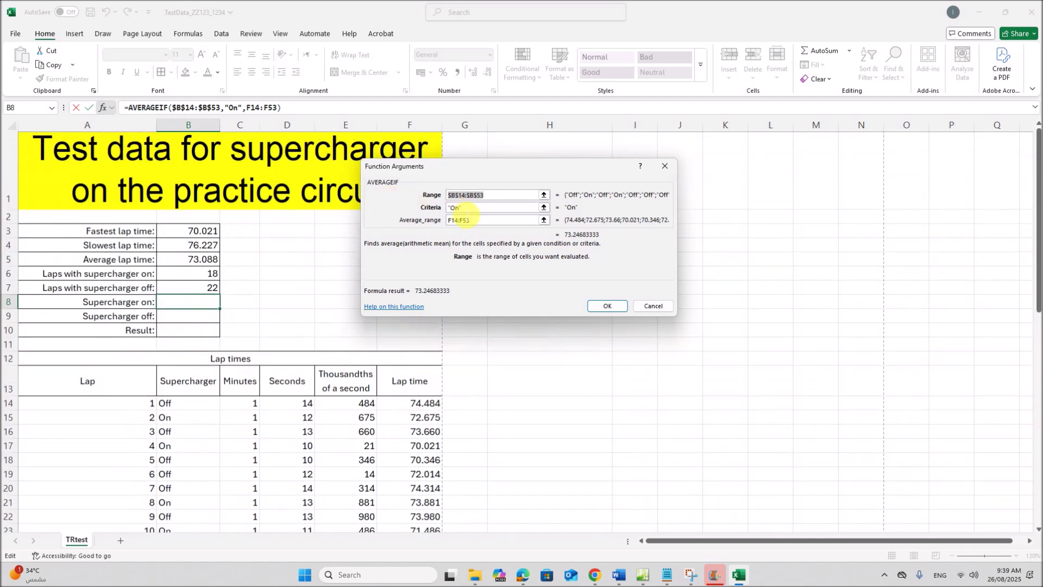
key(Tab)
key(Tab)
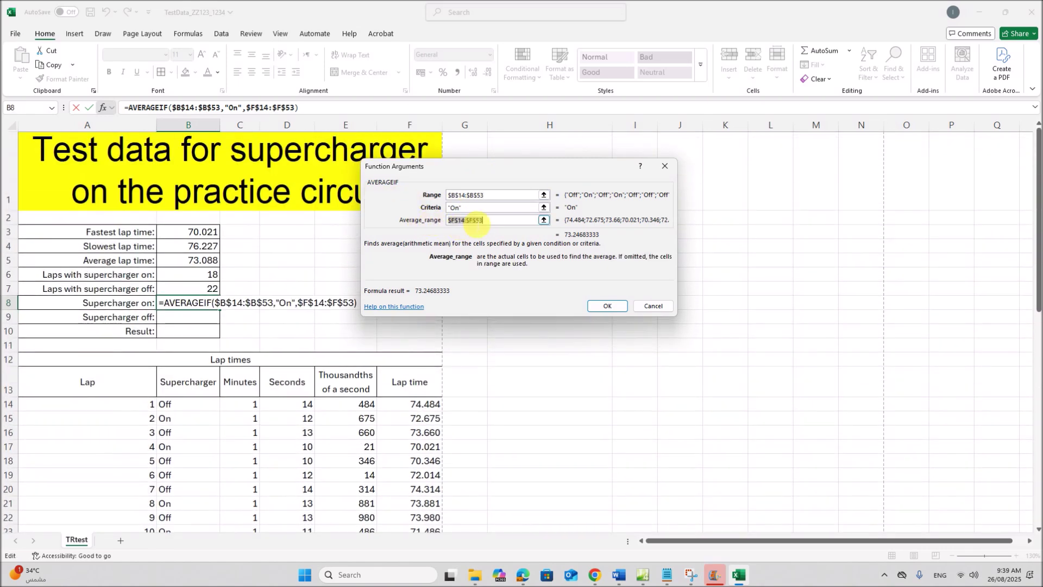
click(607, 307)
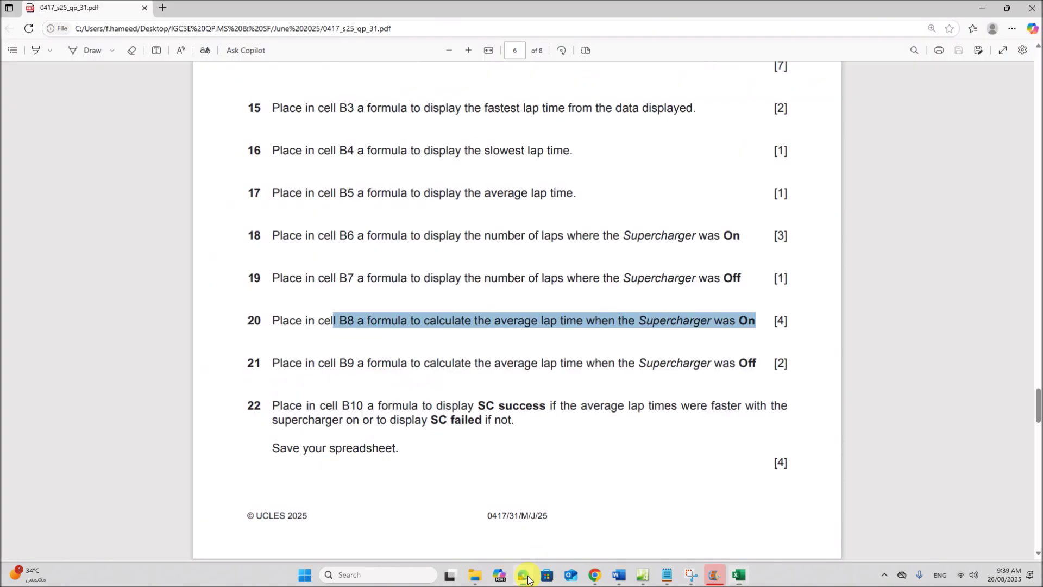
- Highlight question 21 about B9's average lap time with the Supercharger Off
click(525, 552)
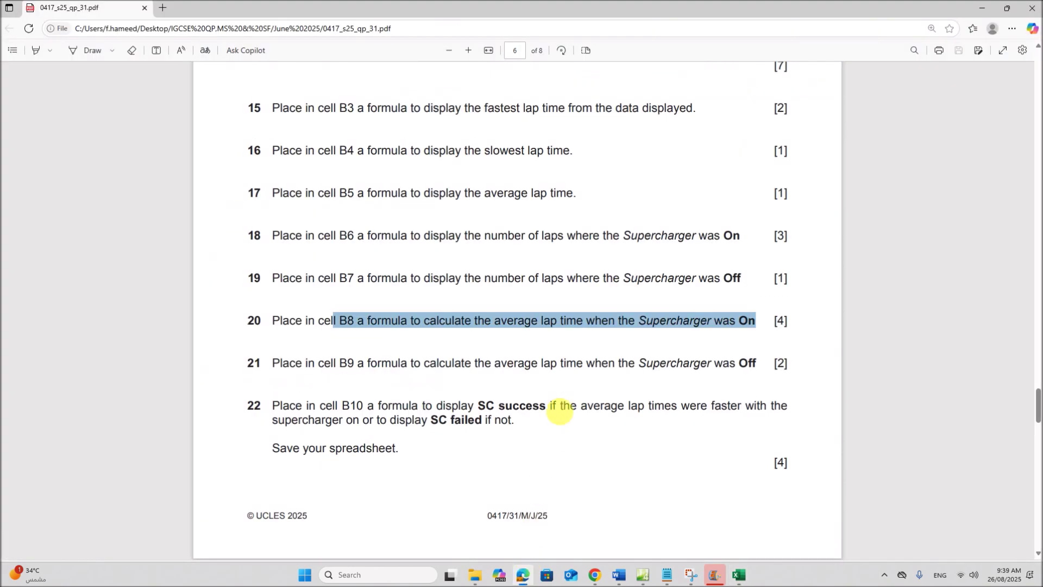
drag(349, 364, 762, 367)
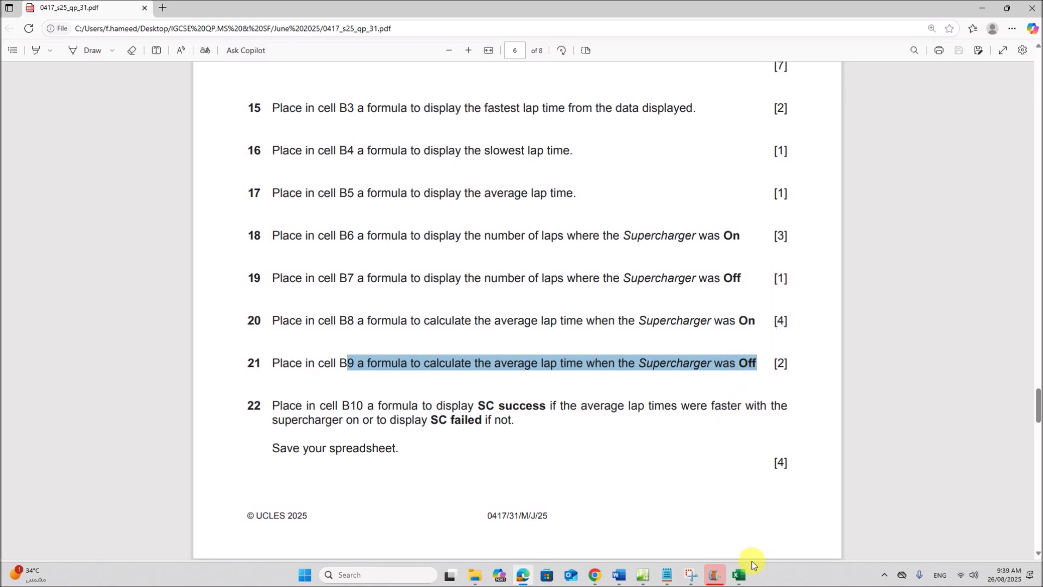
click(739, 575)
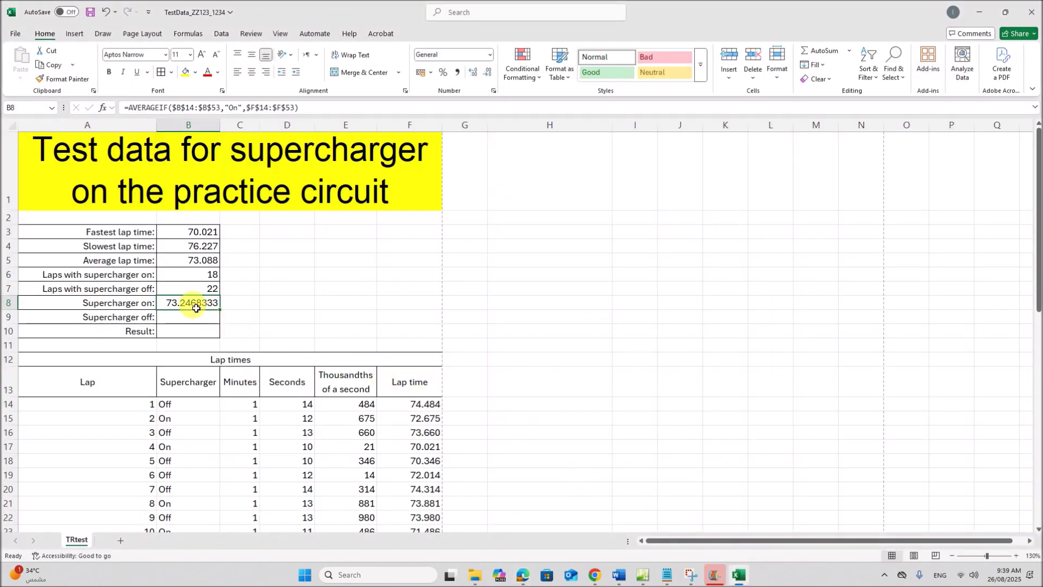
- Copy B8's formula into B9 and change its criterion from "On" to "Off"
drag(224, 314, 219, 325)
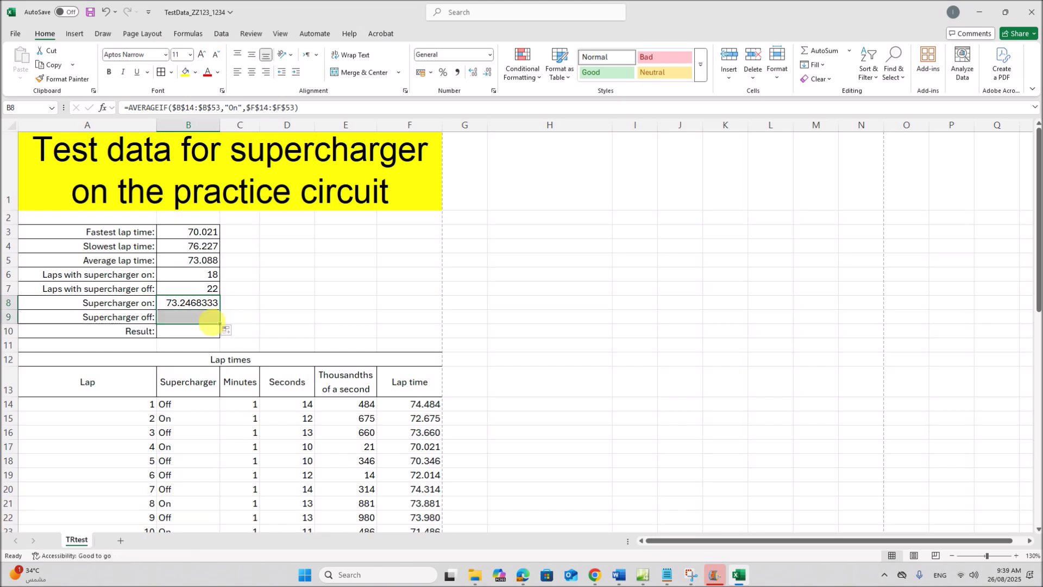
double_click(204, 321)
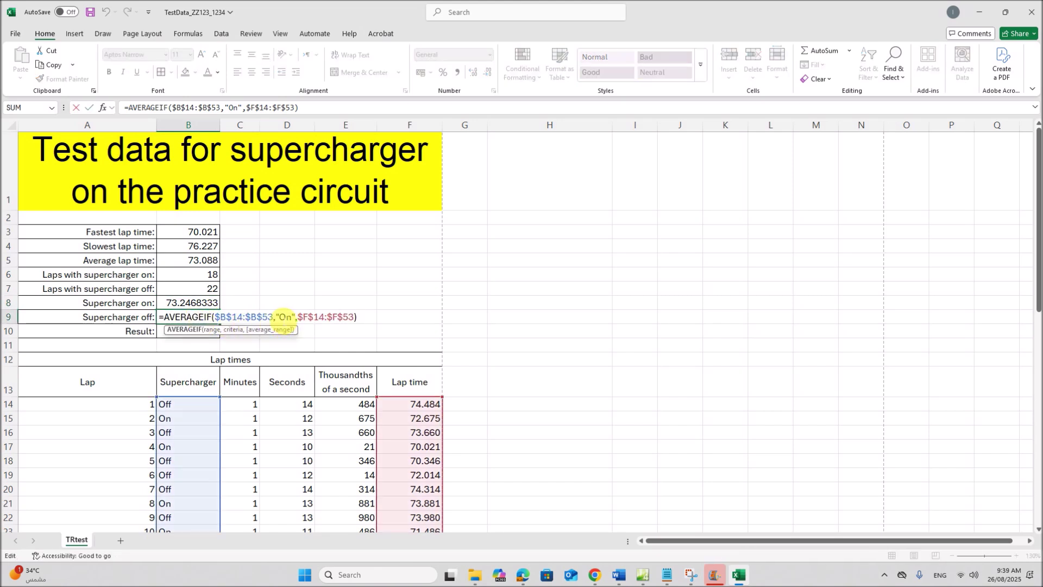
key(BackSpace)
text(Off)
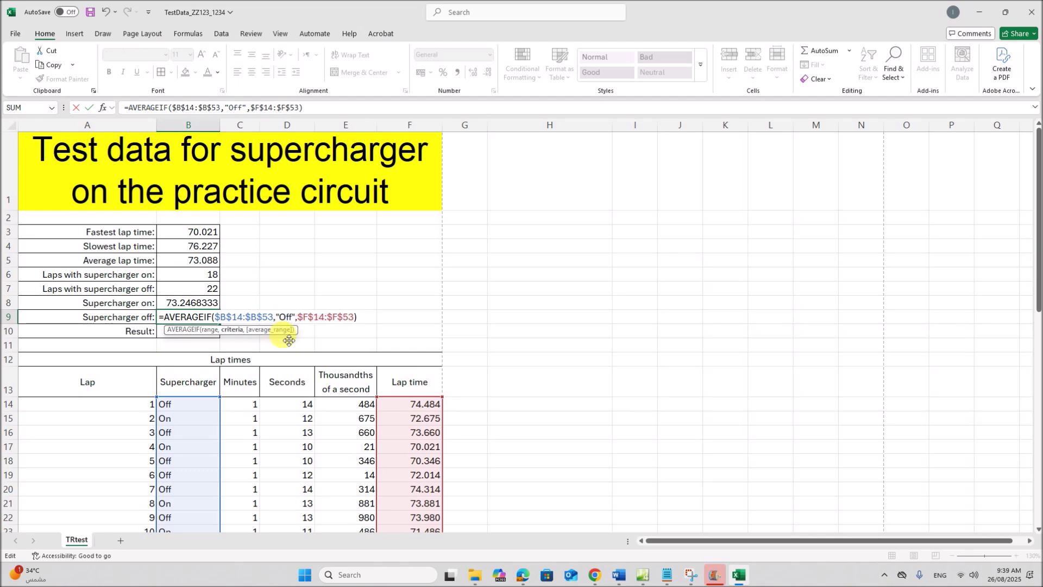
key(Return)
click(528, 578)
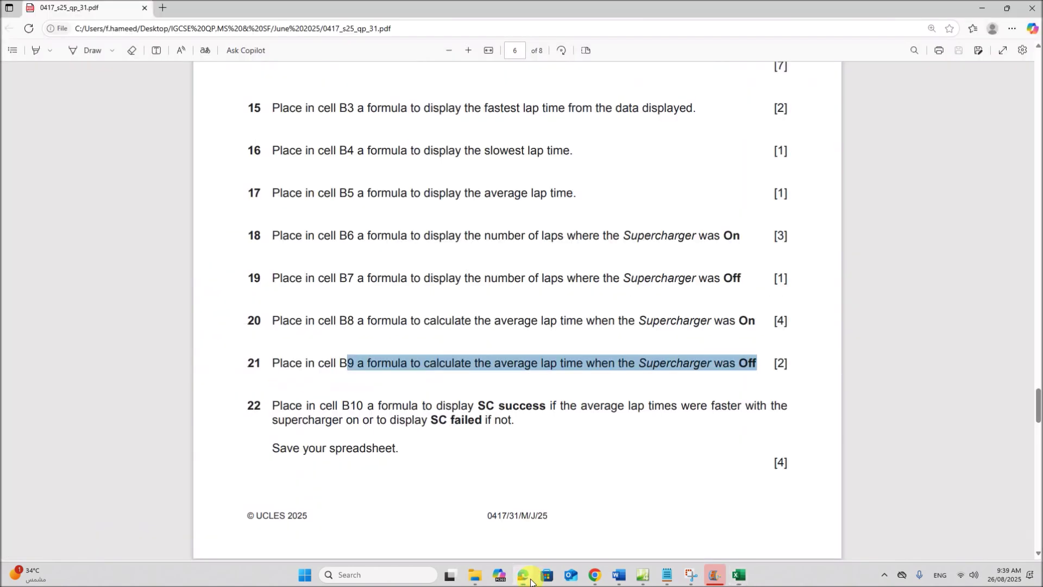
scroll(501, 457, down, 2)
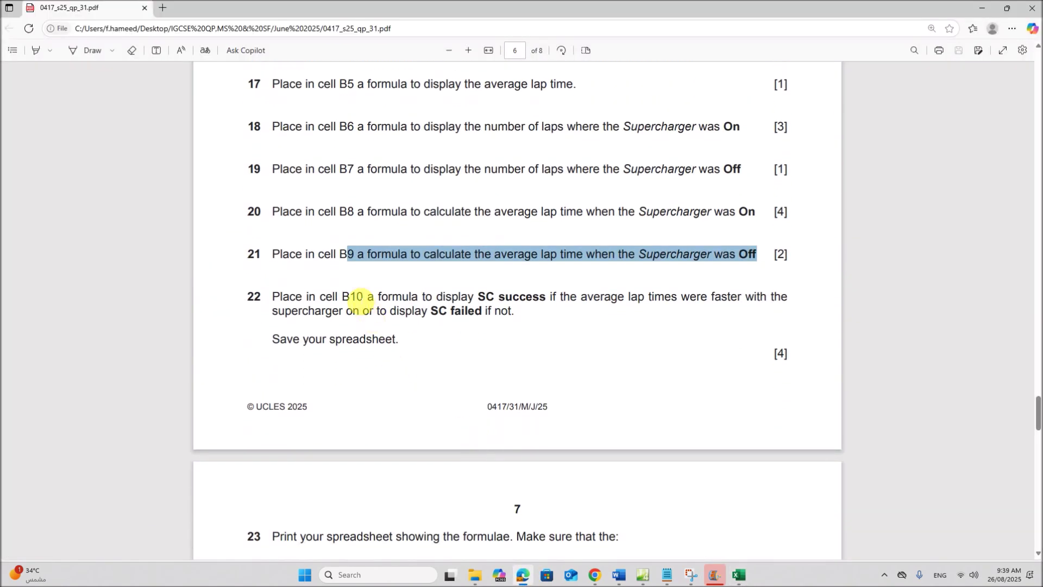
click(462, 297)
drag(478, 297, 547, 294)
key(ctrl+c)
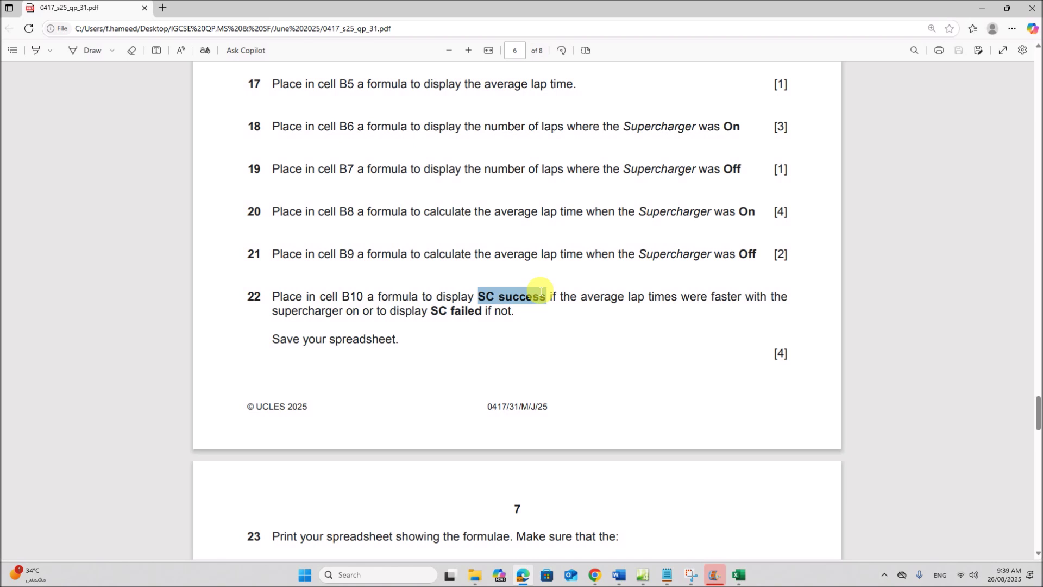
drag(432, 311, 482, 314)
click(419, 345)
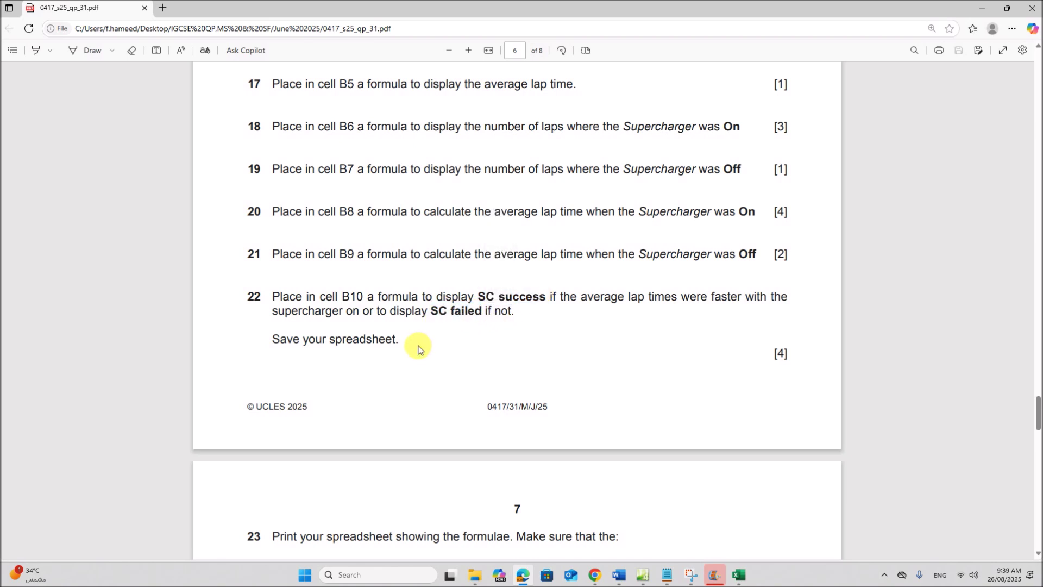
drag(553, 302, 789, 302)
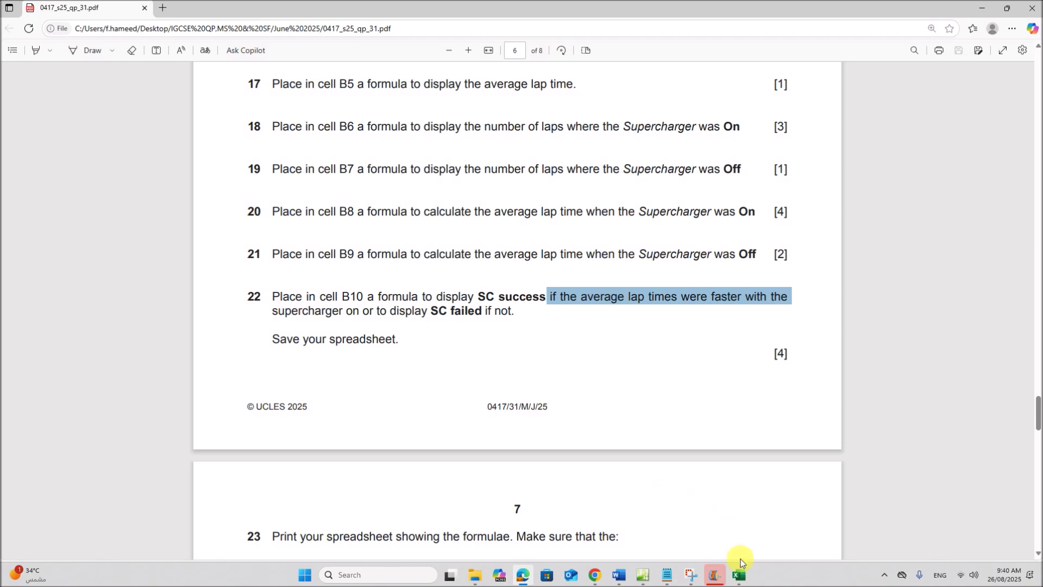
click(741, 576)
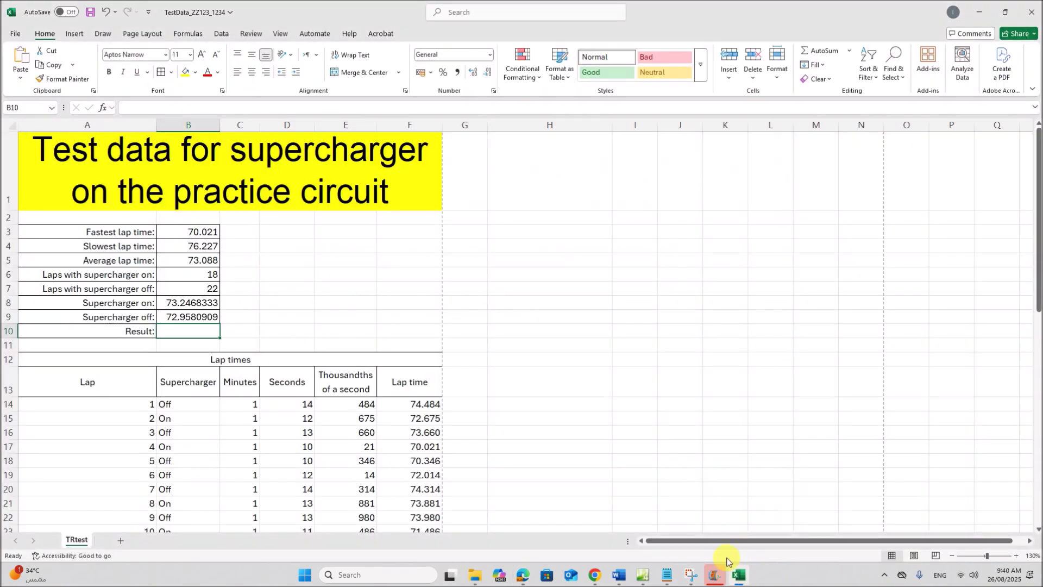
- Inspect the On and Off formulas in cells B8 and B9
click(185, 308)
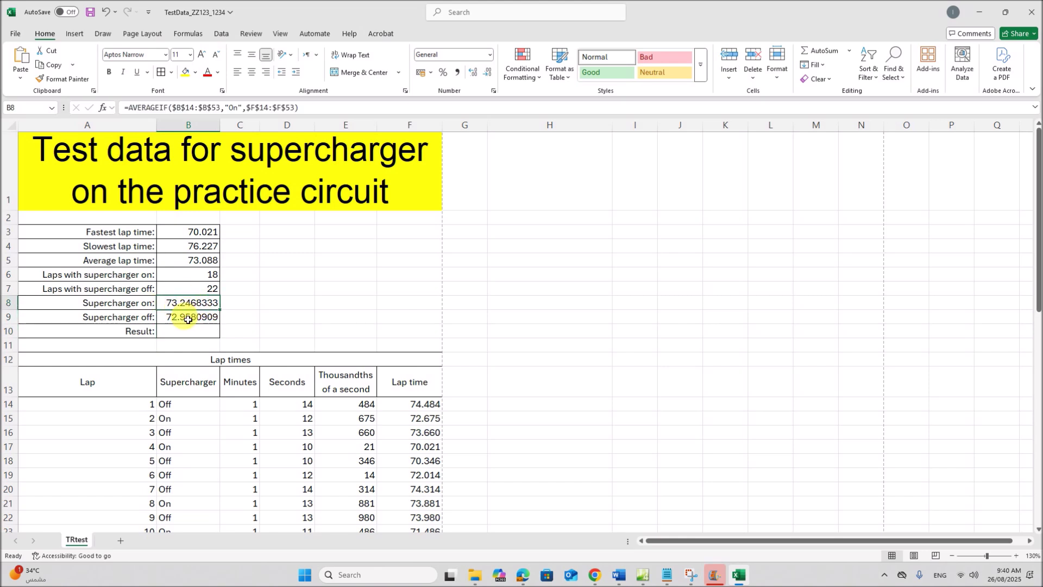
click(187, 323)
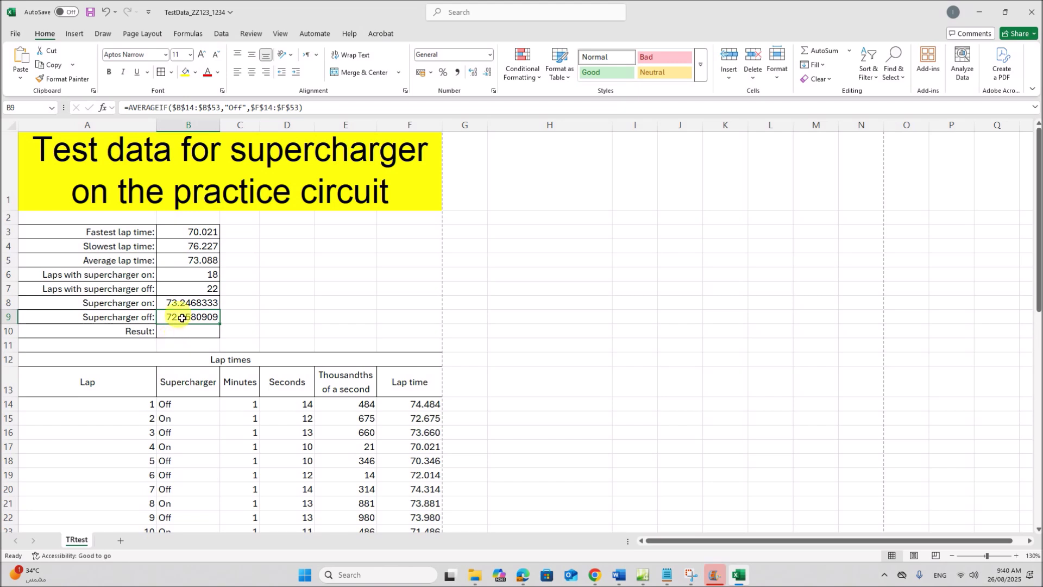
click(182, 305)
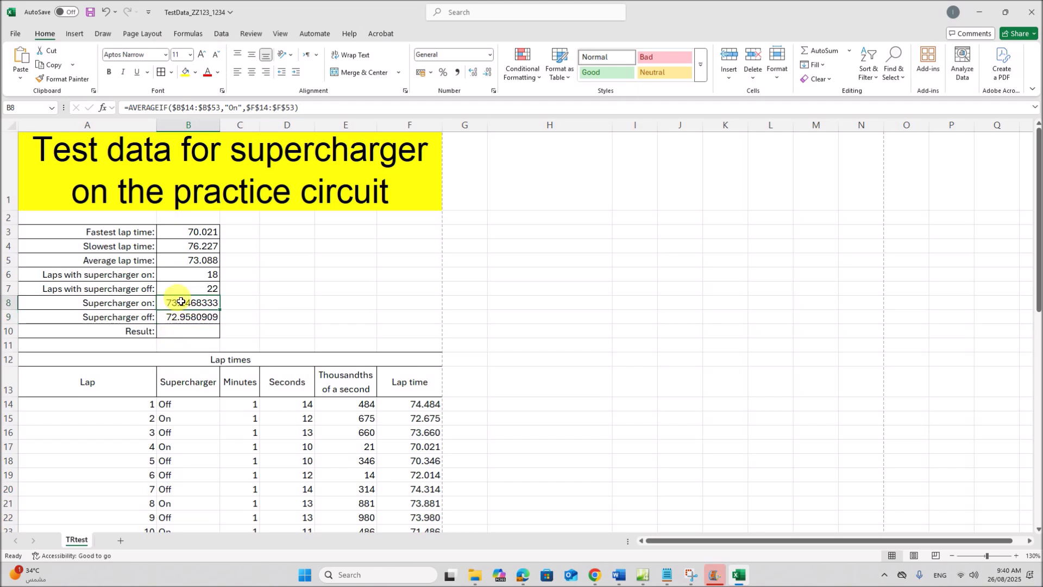
- Enter =IF(B8>B9,"SC Success","SC Failed") in B10 through the IF Function Arguments dialog
click(181, 333)
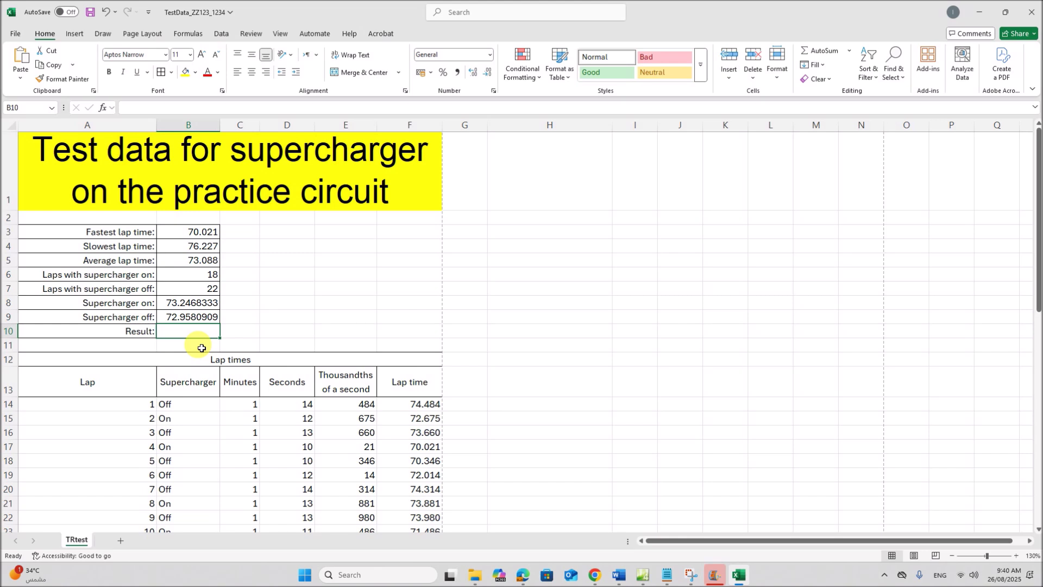
text(=IF()
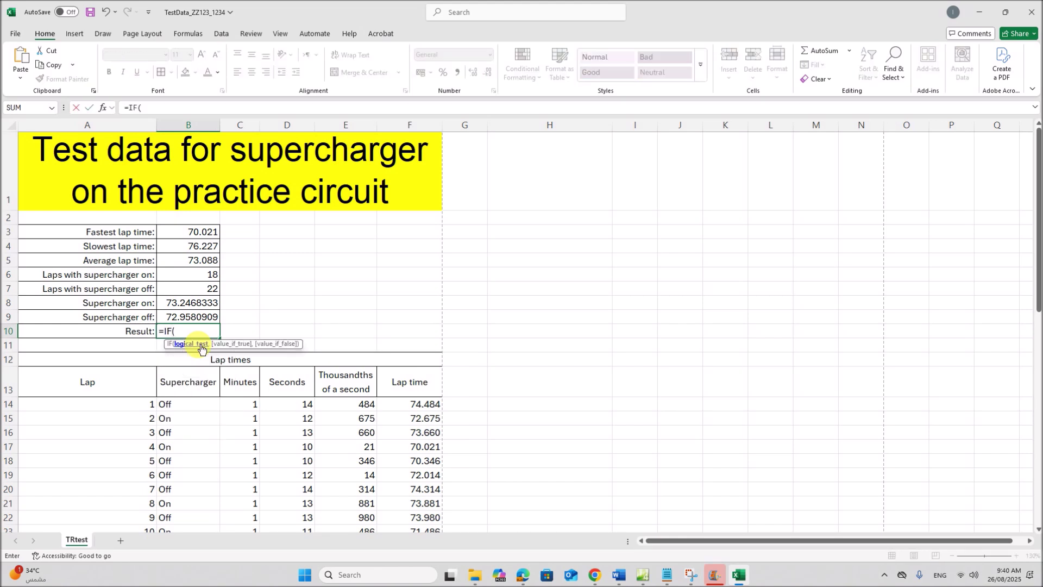
click(103, 107)
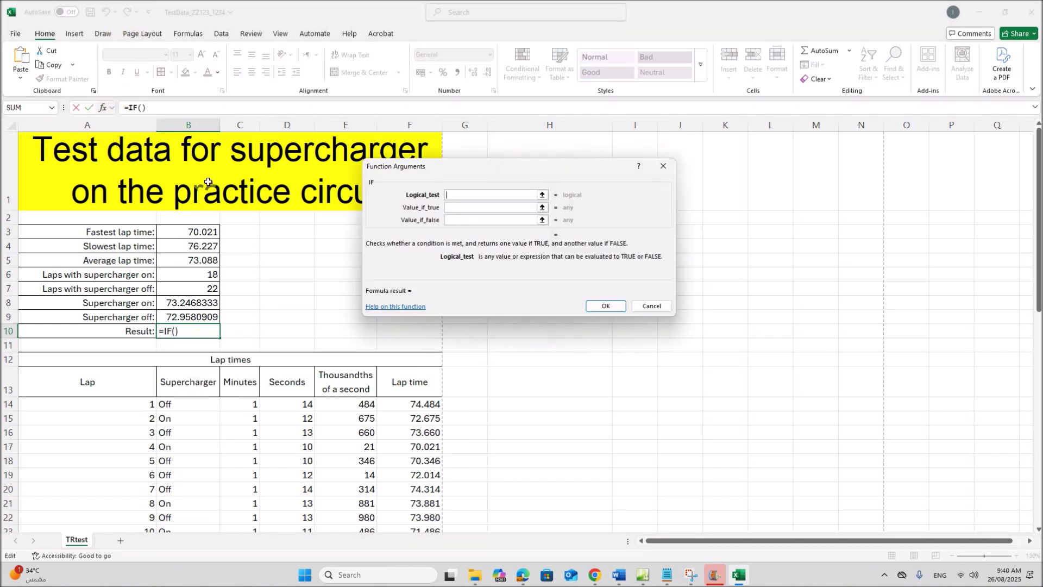
drag(468, 173, 440, 207)
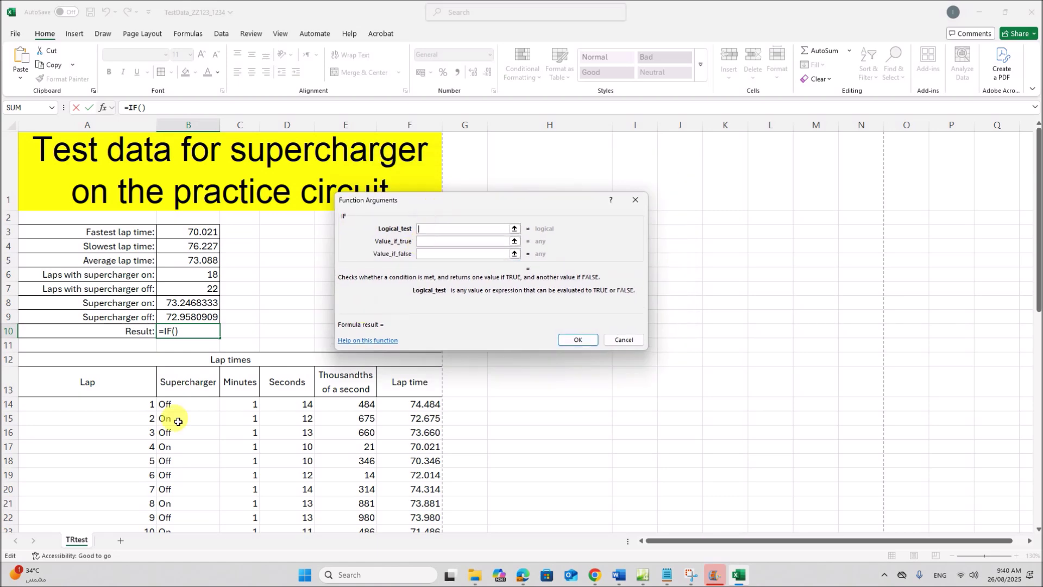
click(186, 308)
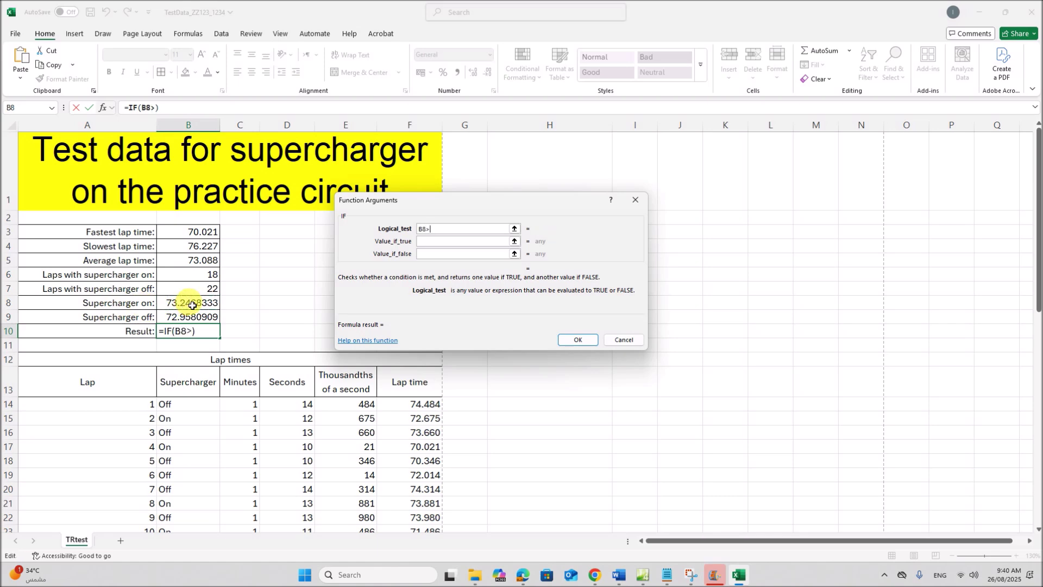
click(193, 321)
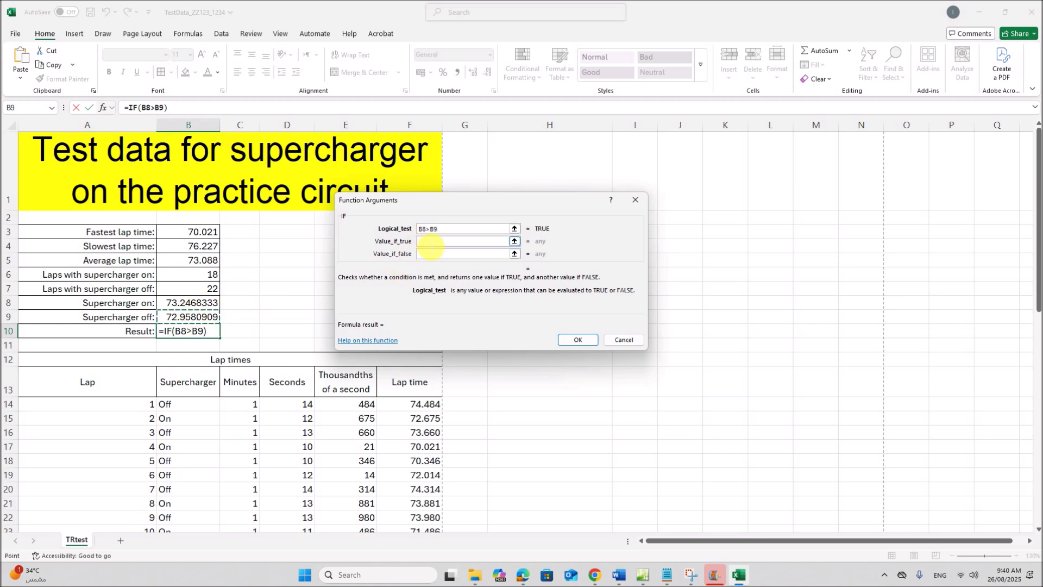
click(429, 243)
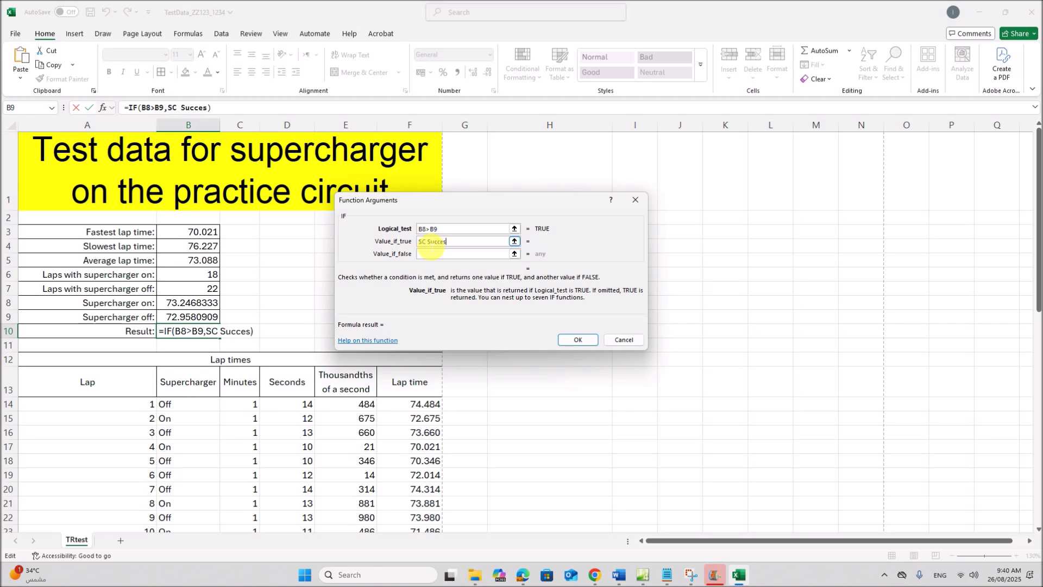
click(431, 253)
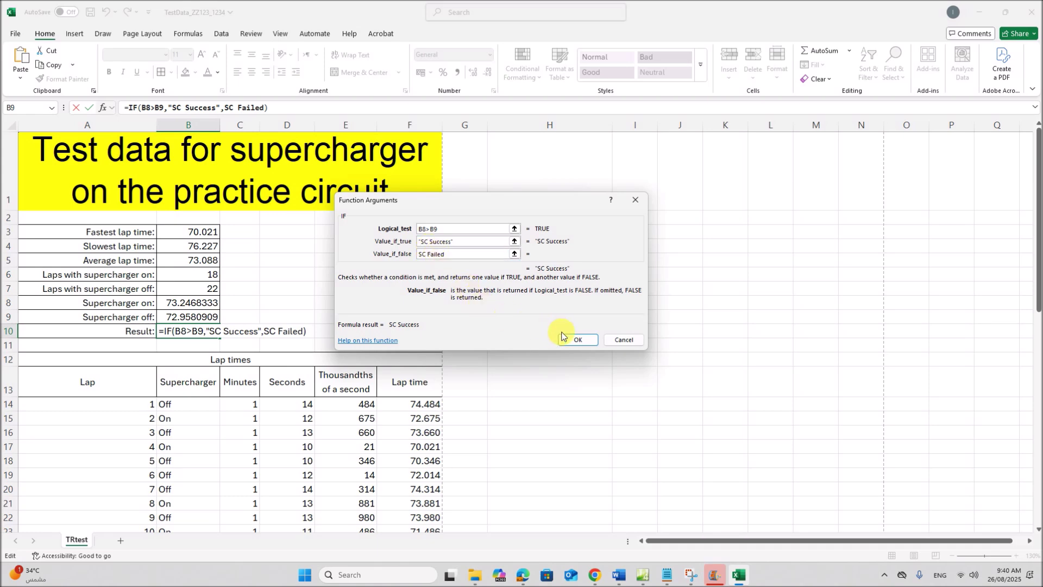
click(580, 340)
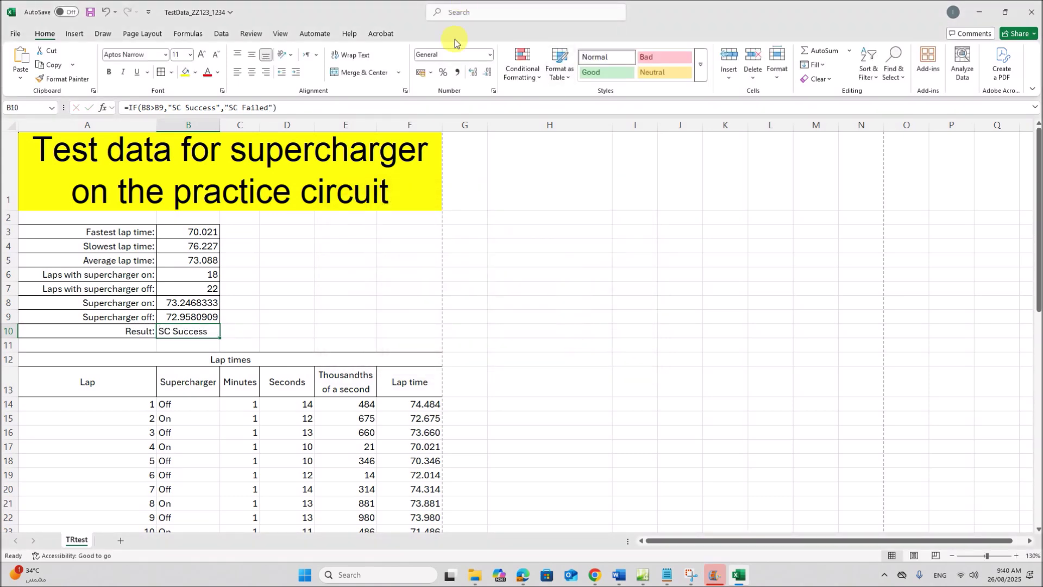
- Recommit the IF formula in cell B10
mouse_move(527, 575)
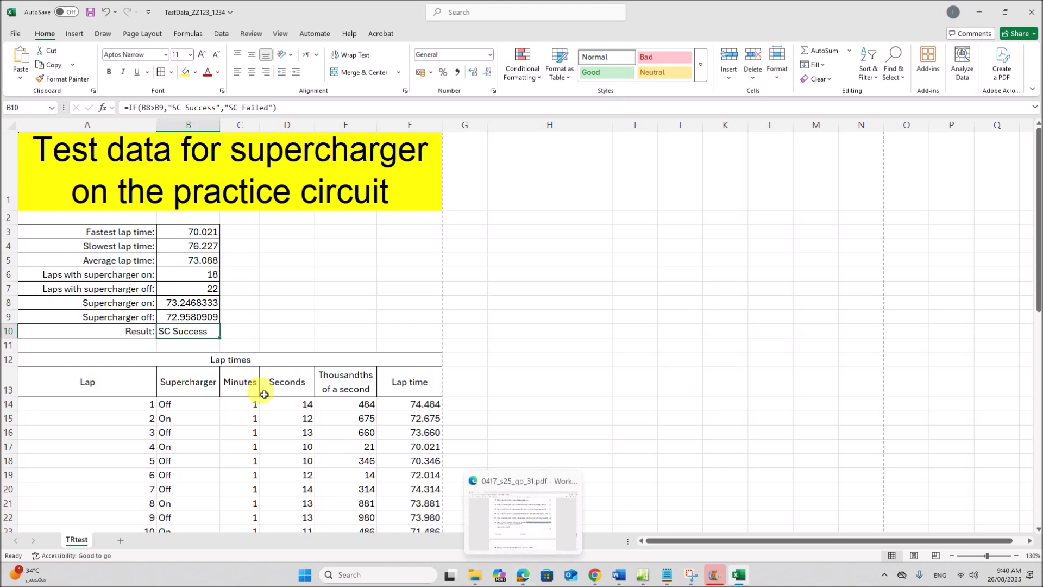
double_click(179, 337)
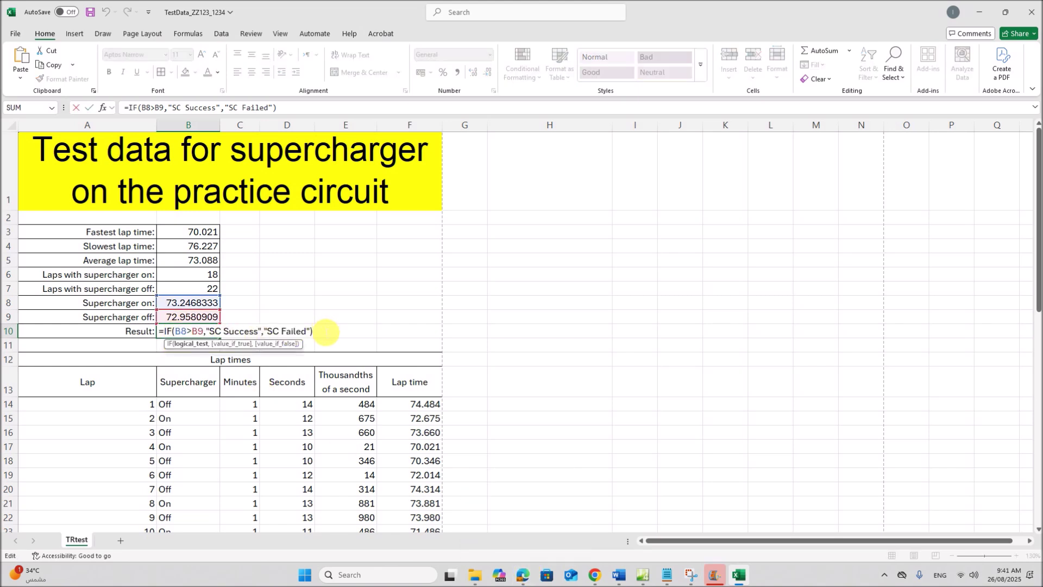
click(326, 332)
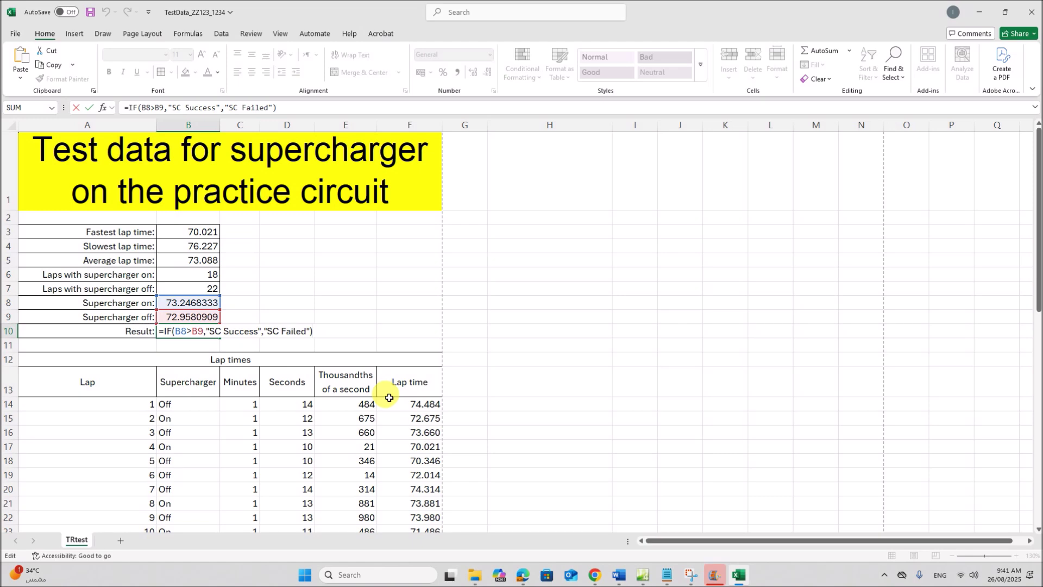
key(Return)
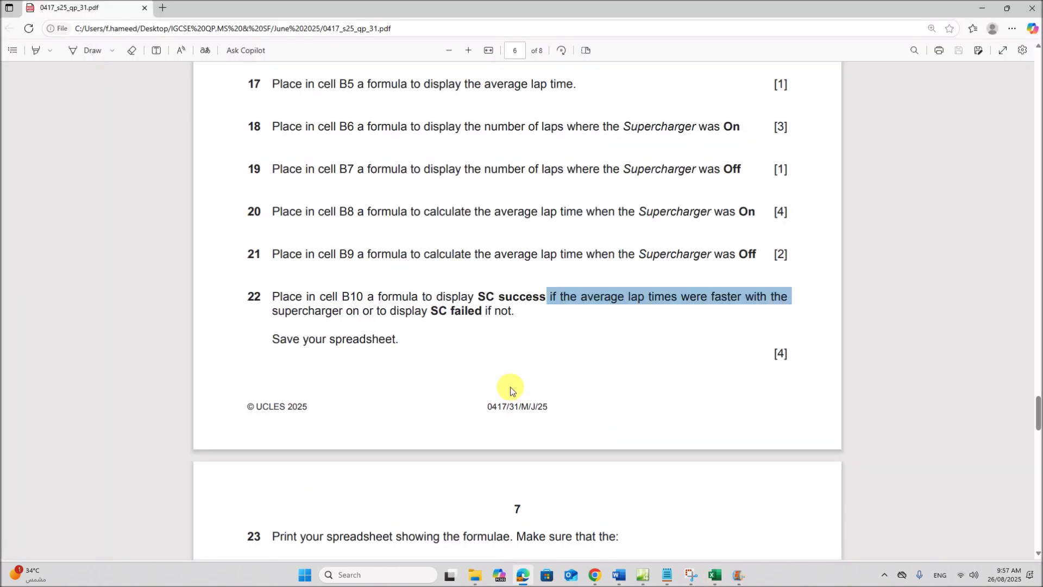
- Review the question paper's save, landscape, headings and fully-visible-contents requirements
scroll(509, 387, down, 3)
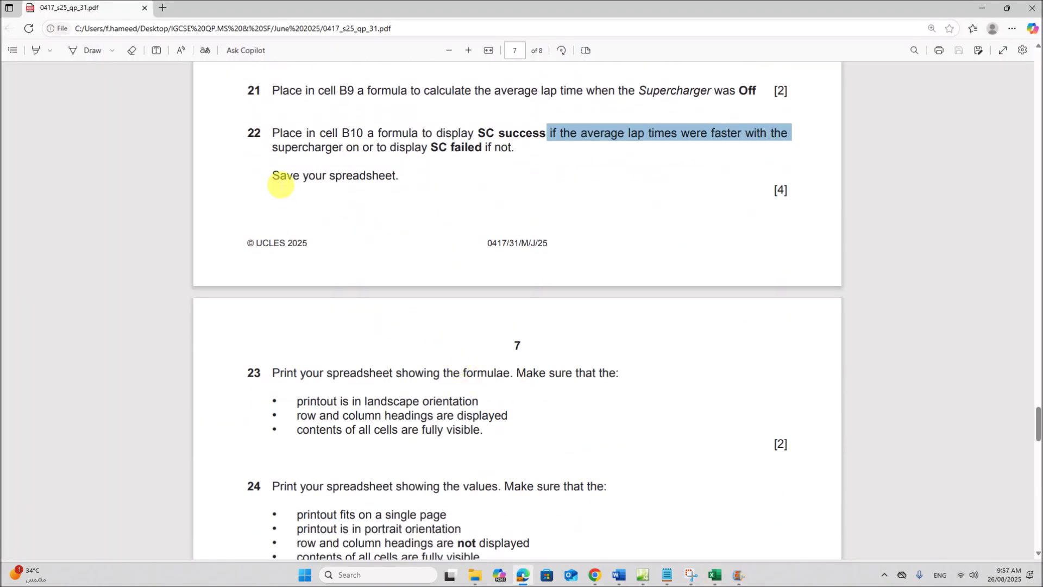
drag(277, 179, 389, 181)
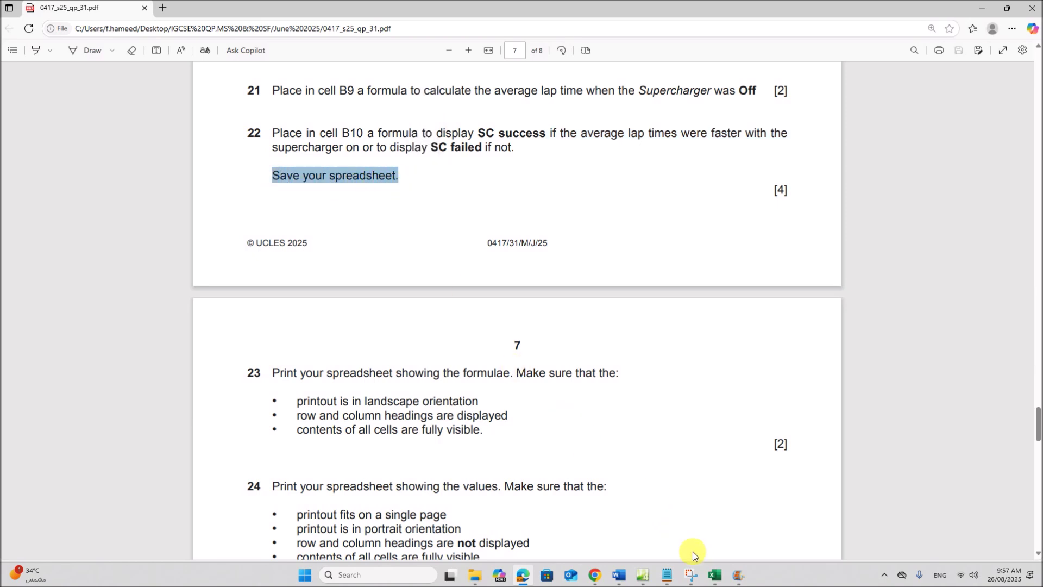
click(715, 577)
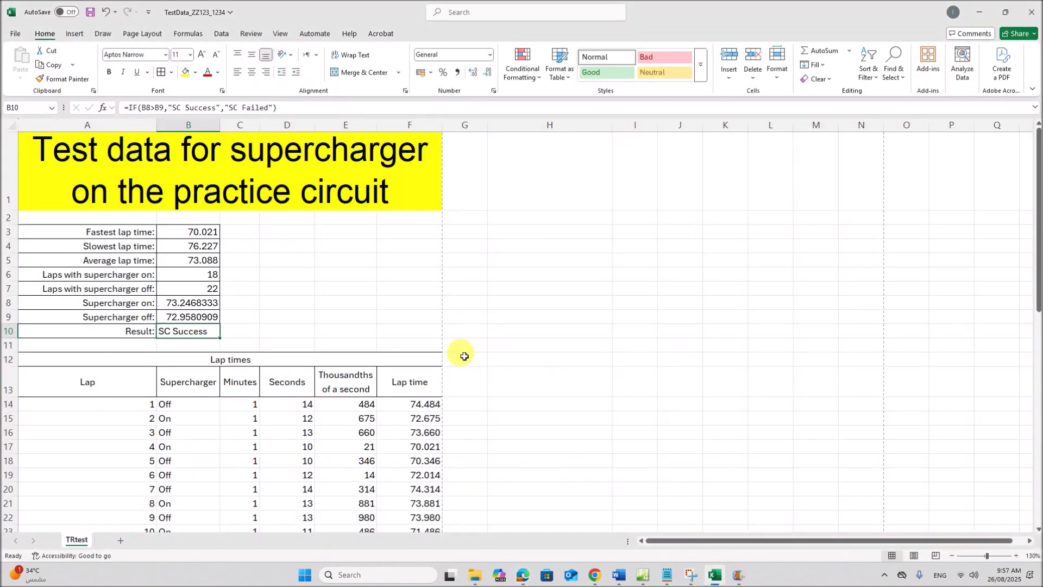
click(523, 575)
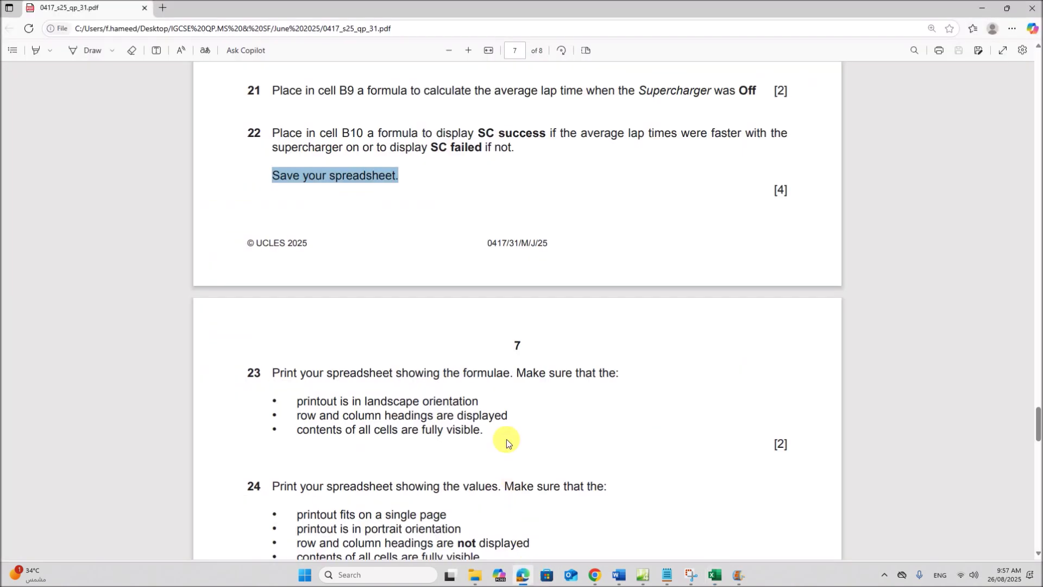
scroll(424, 348, down, 1)
drag(378, 264, 643, 266)
drag(298, 292, 526, 313)
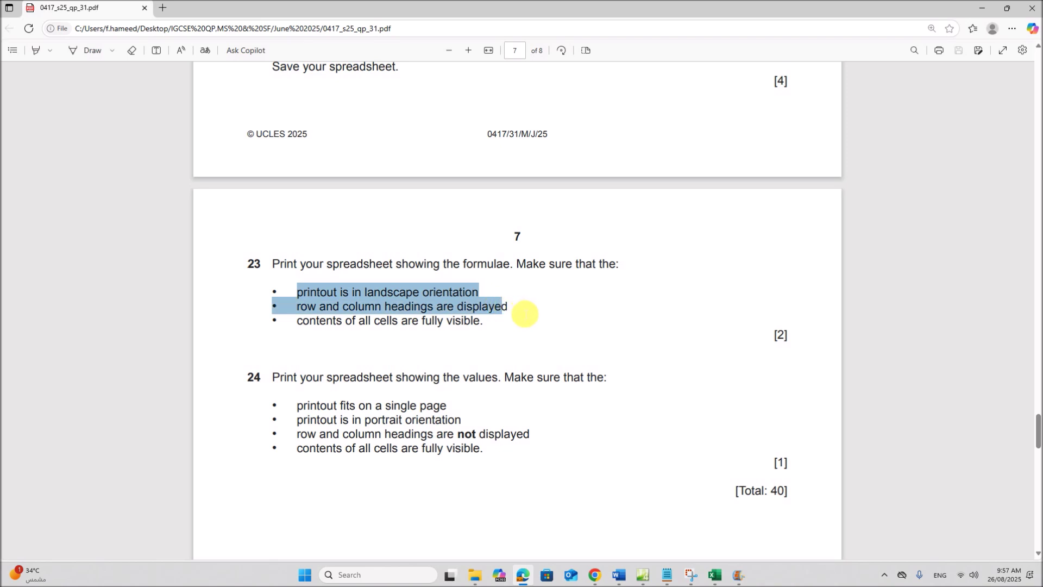
drag(344, 321, 482, 328)
click(714, 573)
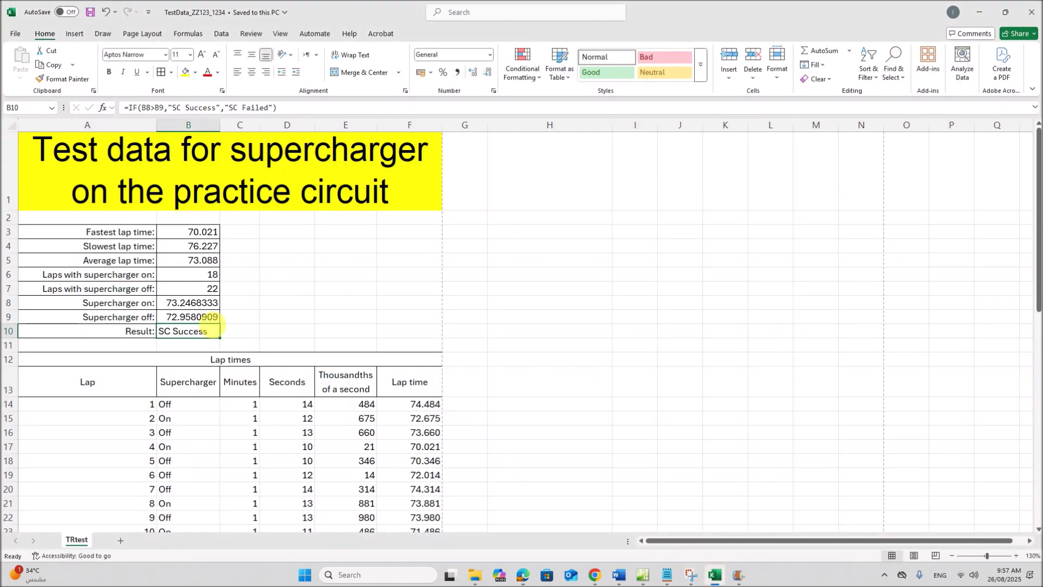
- Turn on Show Formulas so the sheet displays formulas instead of values
click(170, 275)
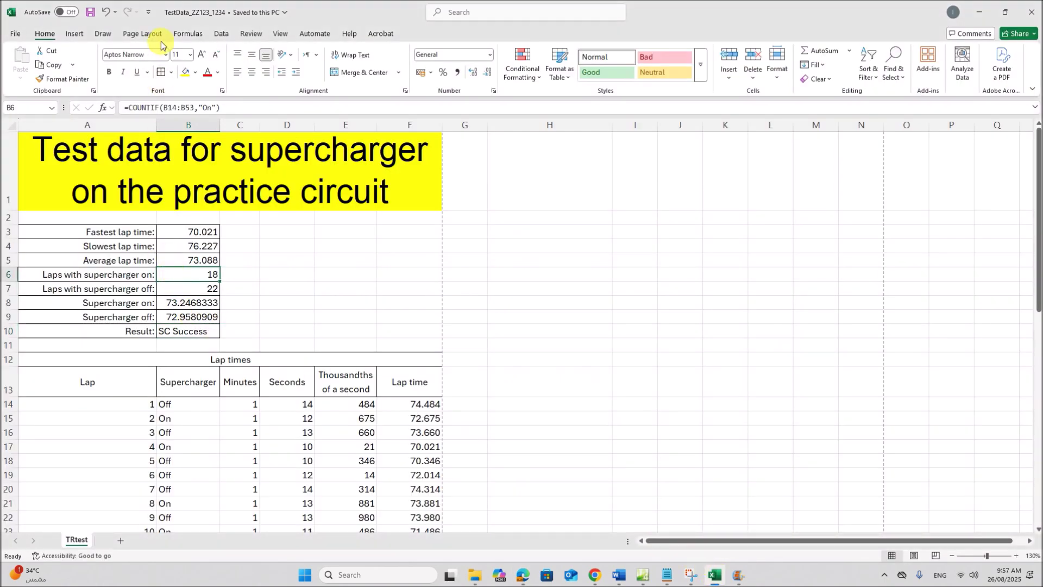
click(190, 34)
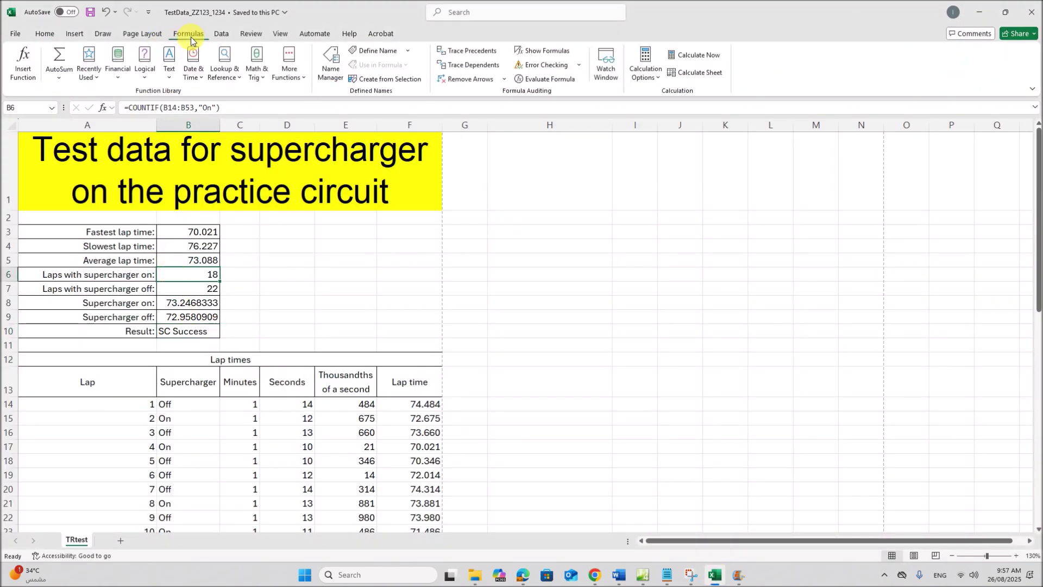
click(532, 52)
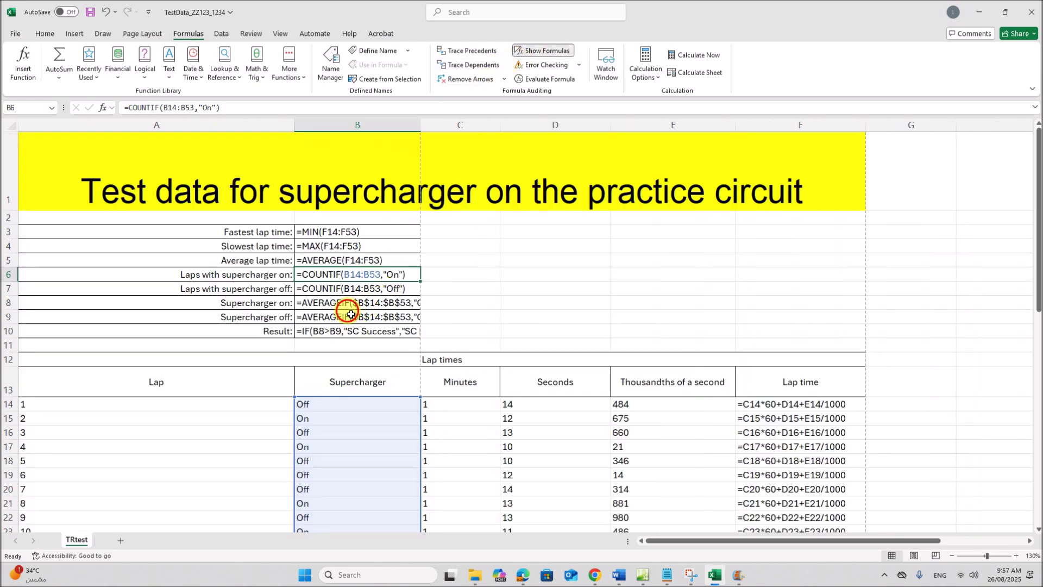
- Select the whole worksheet and autofit all column widths to their formulas
click(351, 317)
click(12, 126)
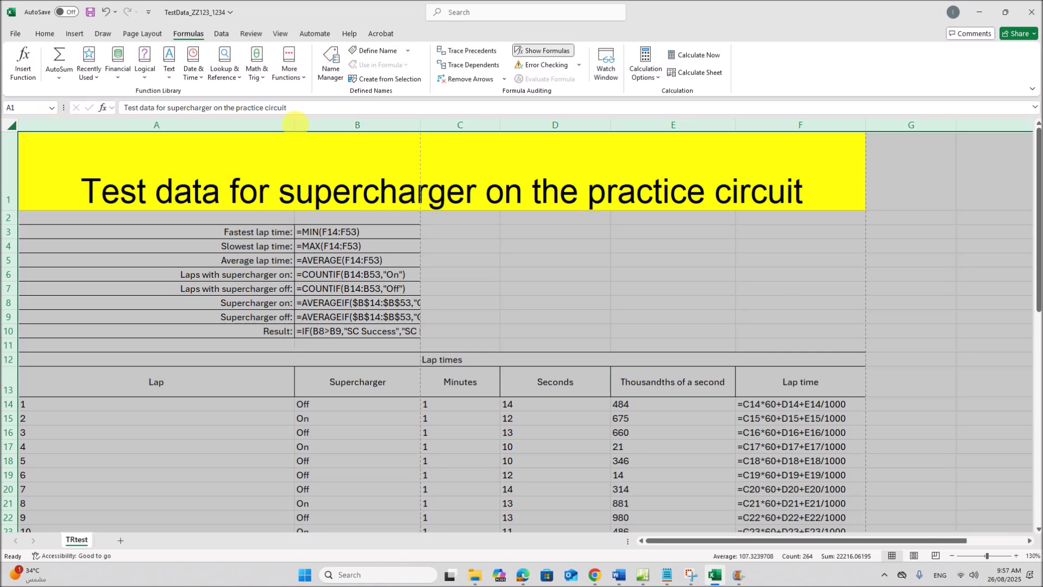
double_click(299, 129)
scroll(681, 347, down, 1)
scroll(681, 346, up, 1)
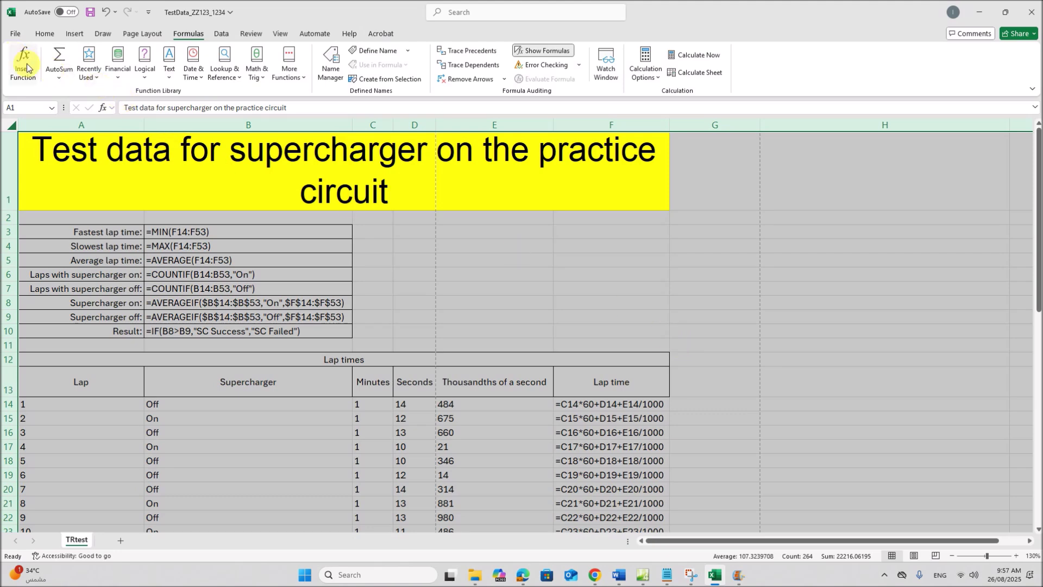
- Set the formulas printout to Landscape Orientation in the Print settings
click(15, 34)
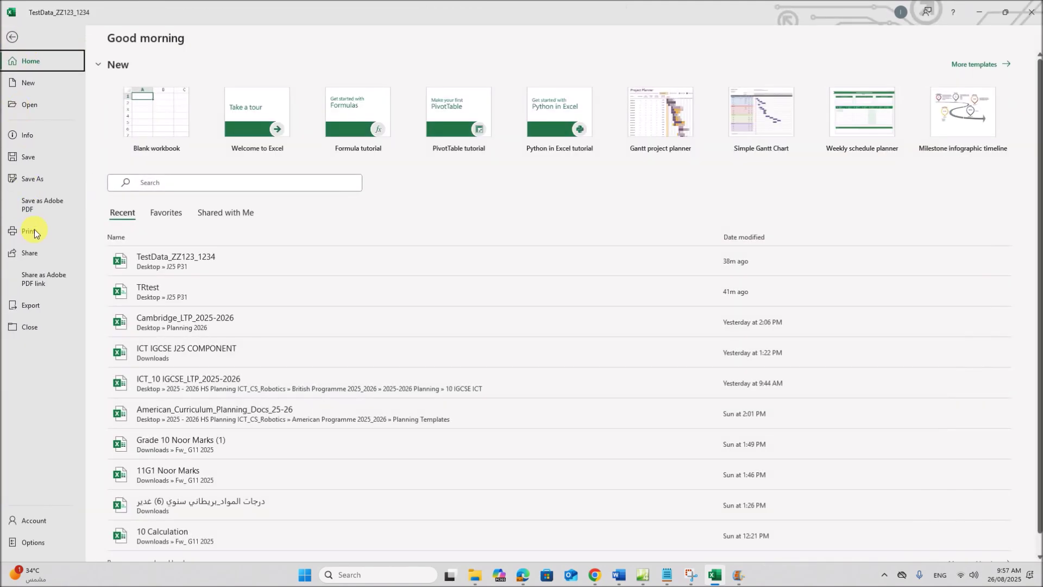
click(30, 231)
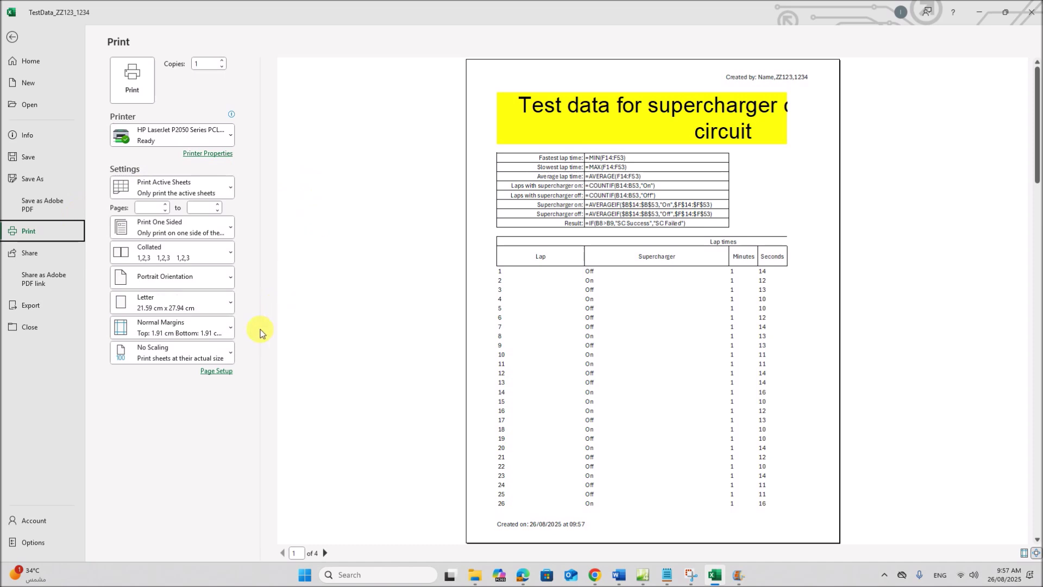
click(217, 278)
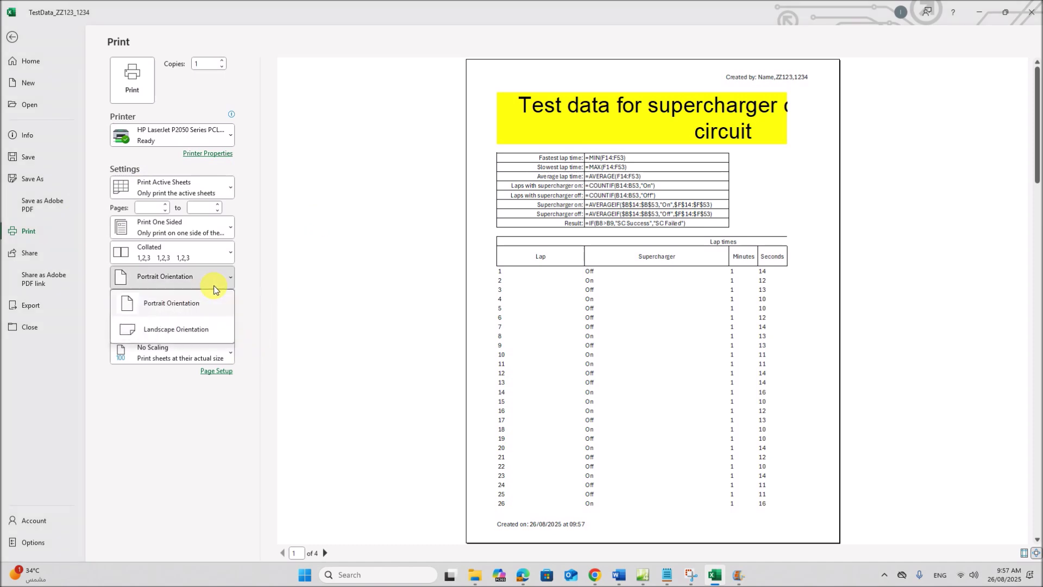
click(181, 335)
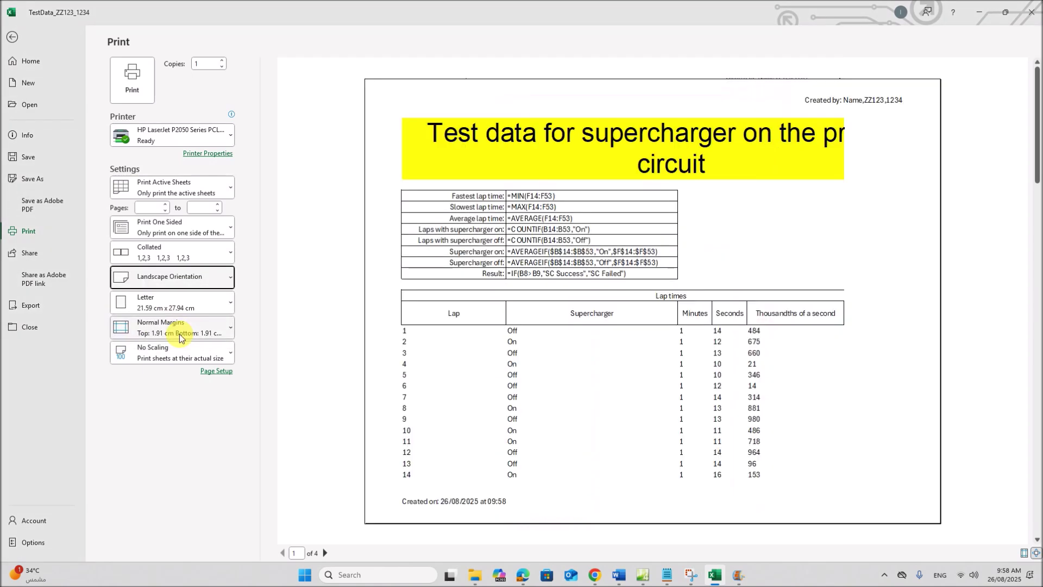
click(523, 574)
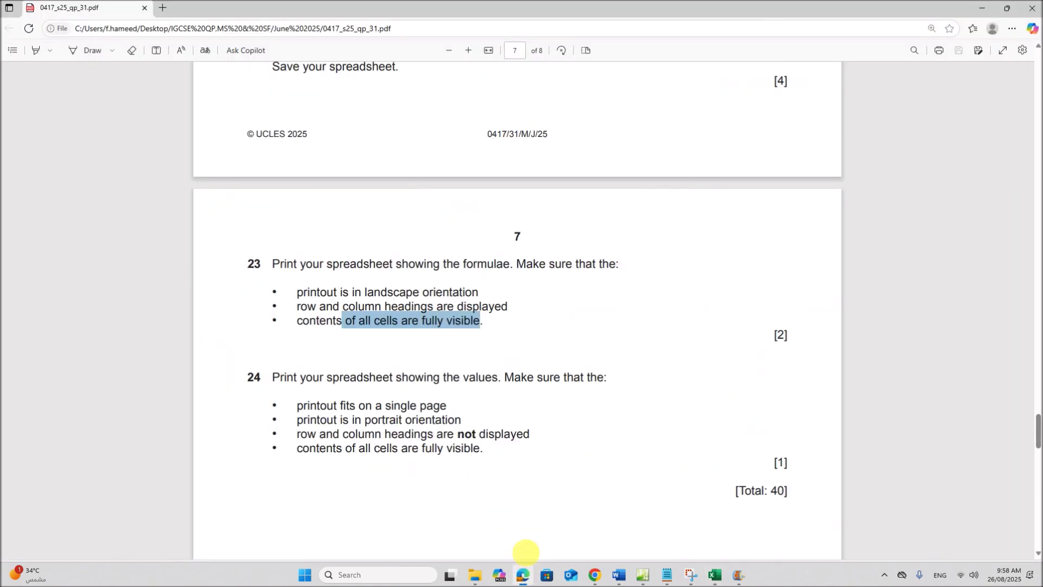
- Highlight the row and column headings requirement in the question paper PDF
click(419, 335)
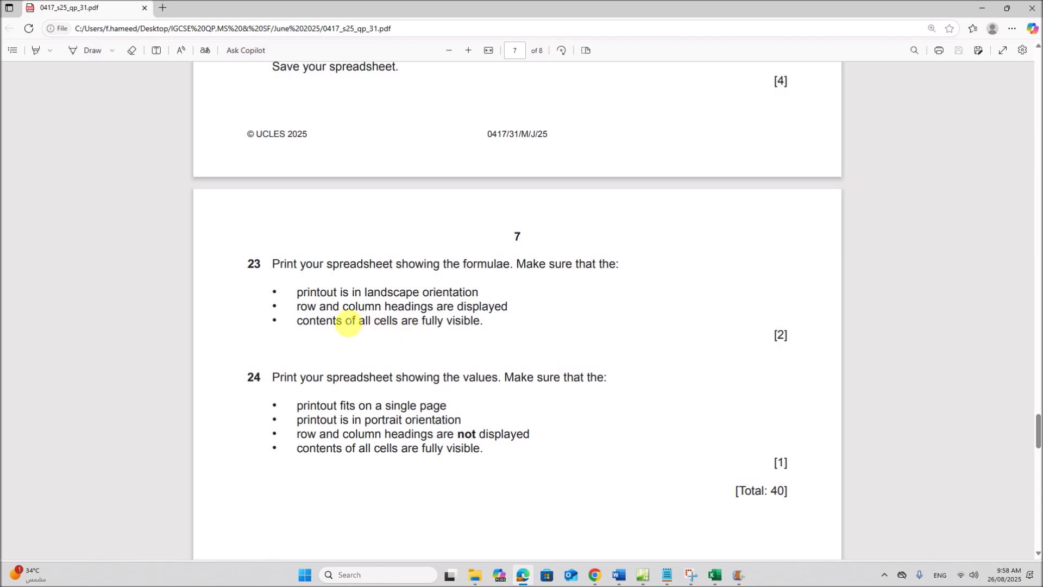
drag(308, 308, 530, 307)
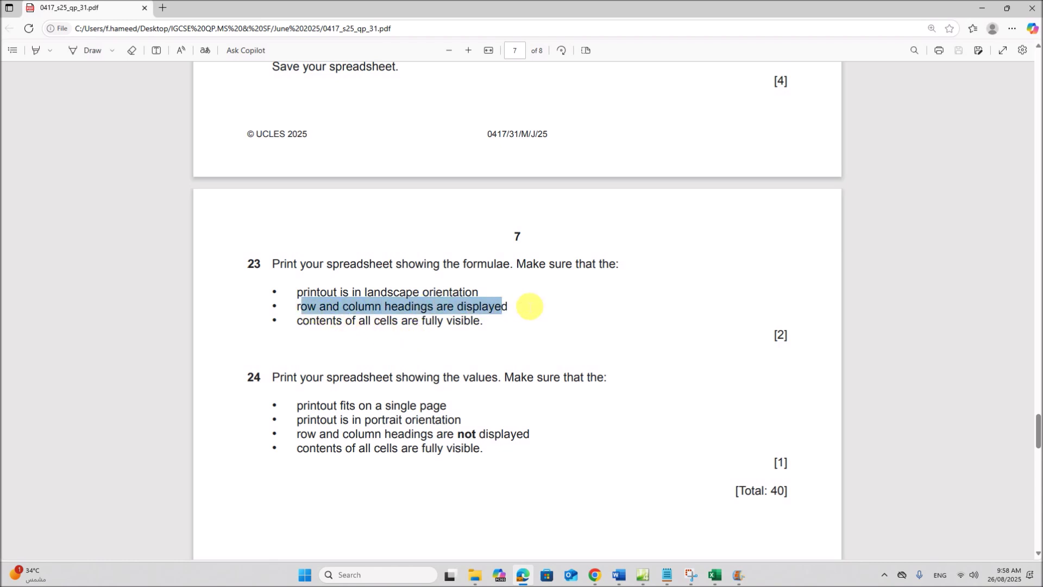
click(722, 578)
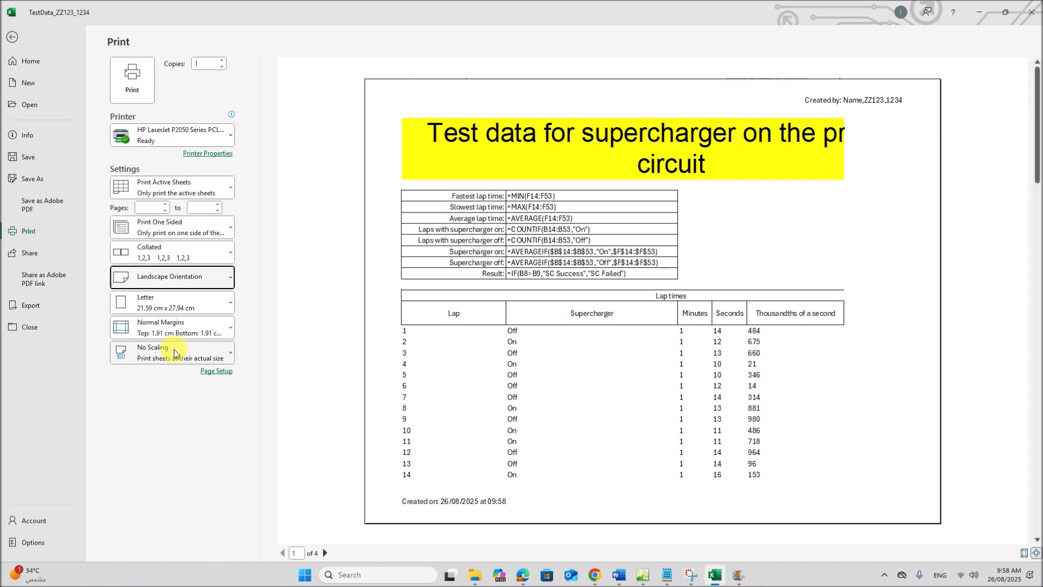
- Fit all columns on one page and enable Row and column headings in Page Setup
click(210, 356)
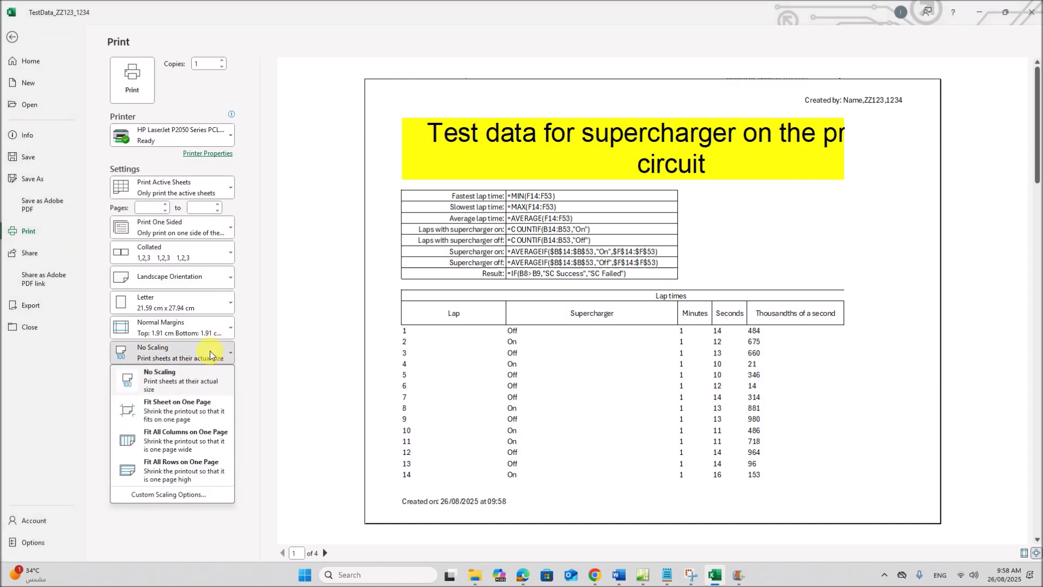
click(197, 436)
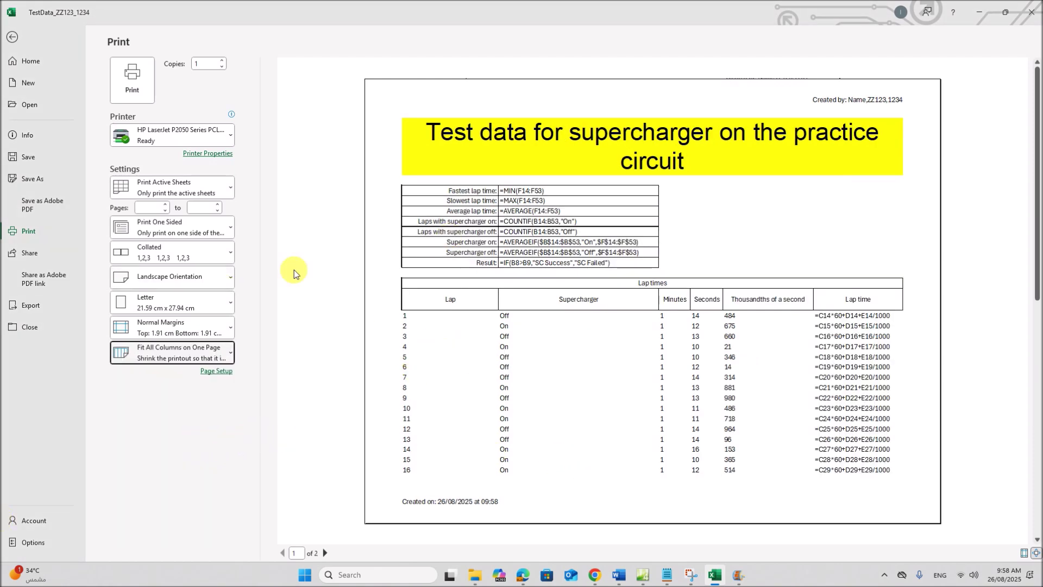
click(218, 372)
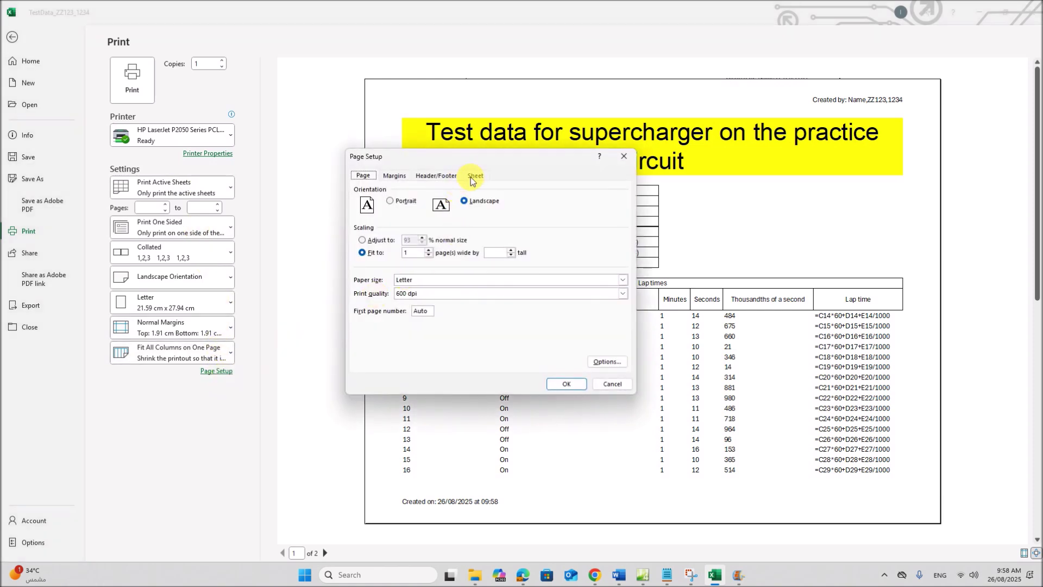
click(471, 177)
click(375, 283)
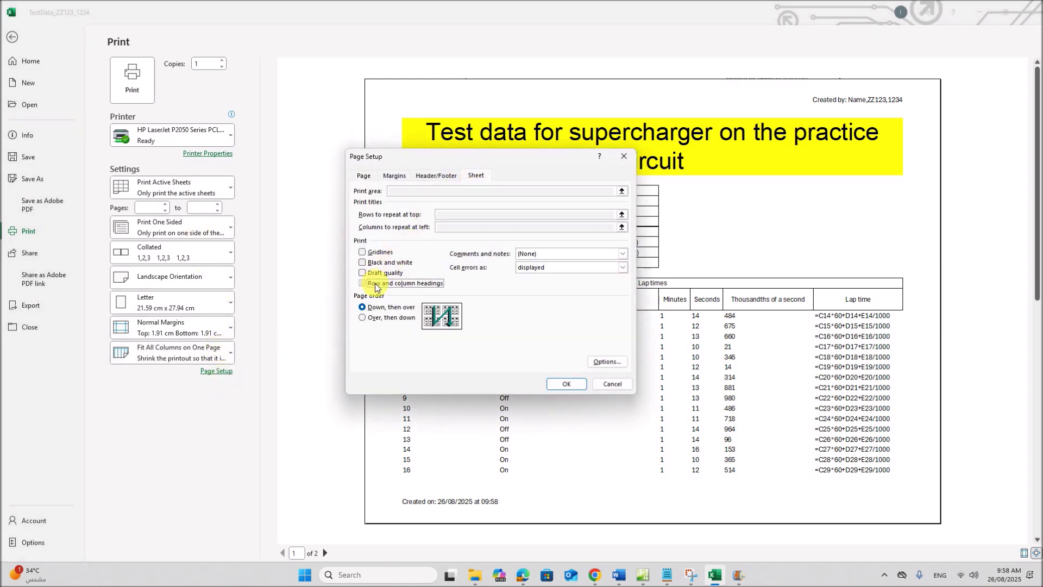
click(566, 384)
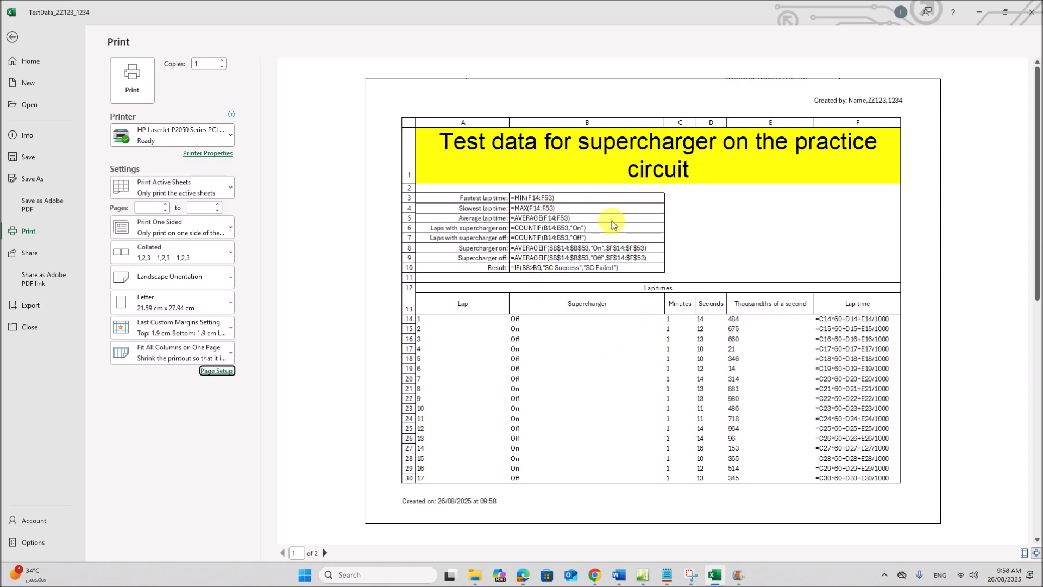
- Check both pages of the formulas print preview
click(326, 552)
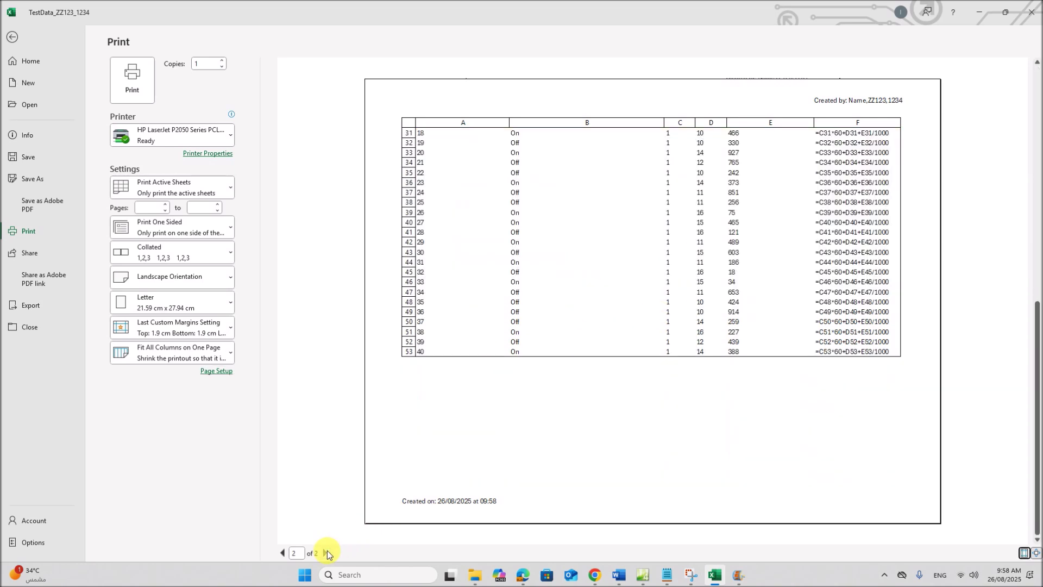
click(282, 552)
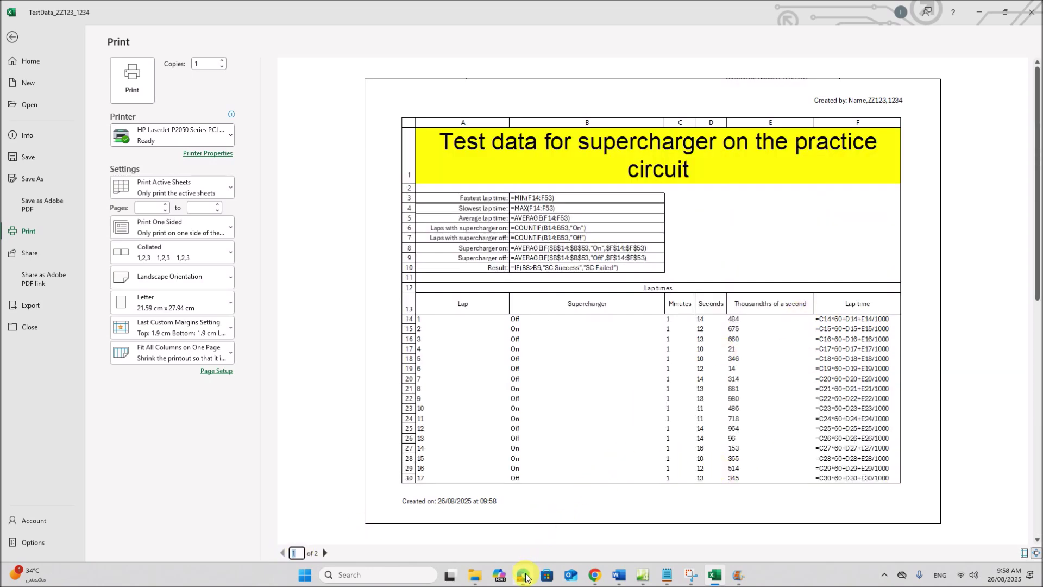
click(509, 496)
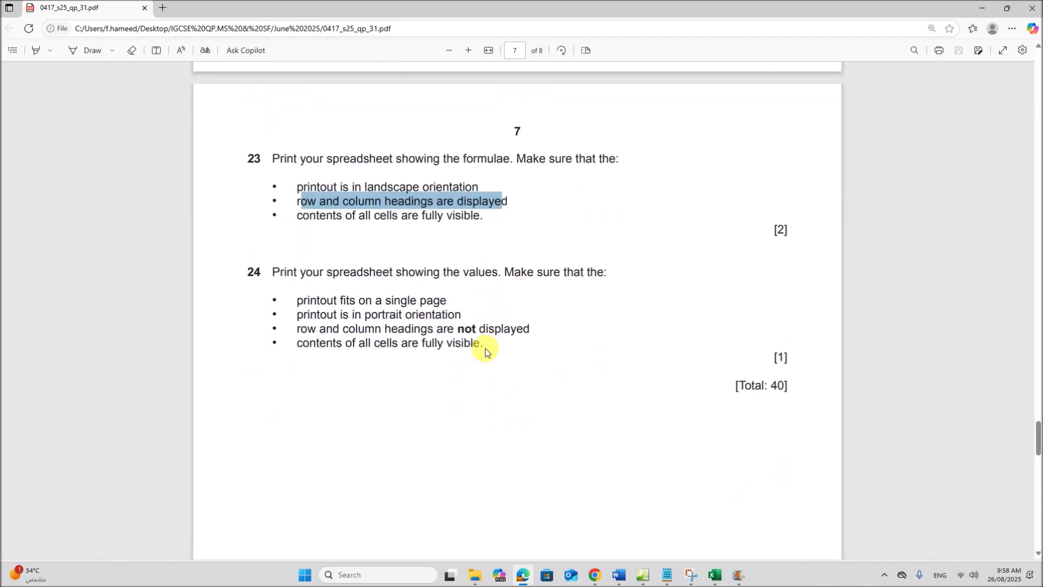
drag(314, 271, 498, 274)
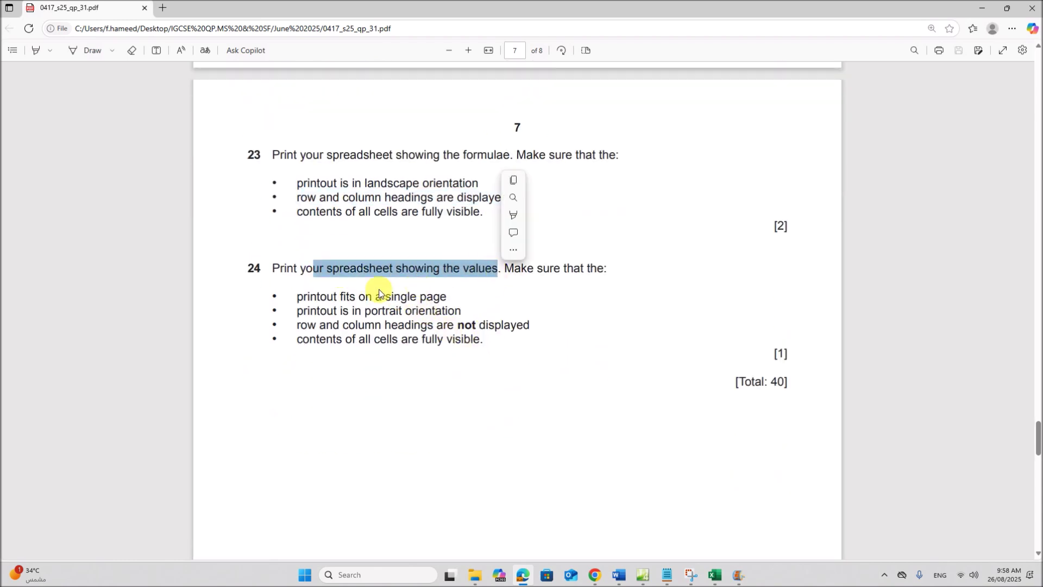
drag(317, 296, 462, 326)
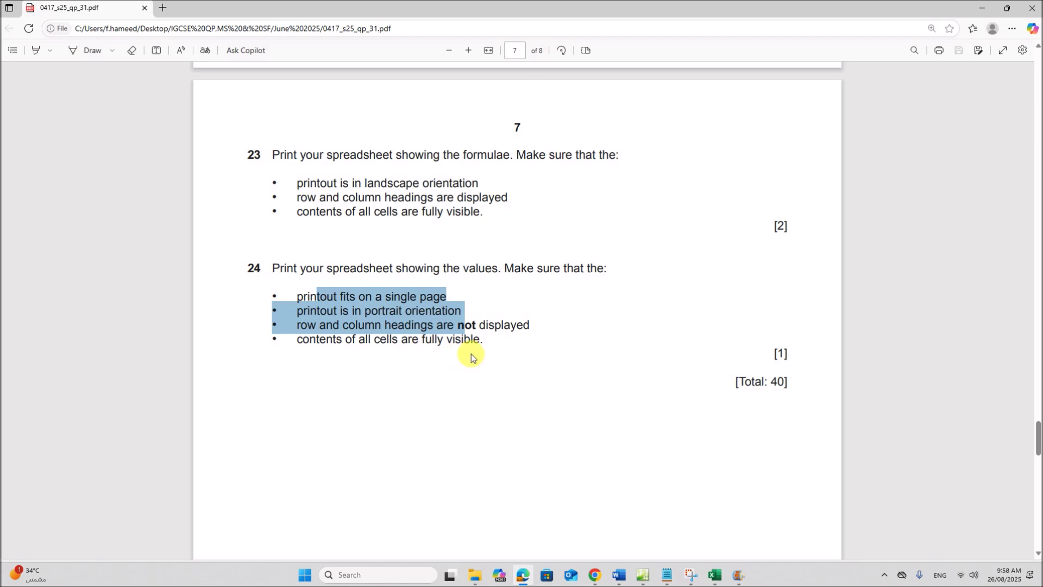
click(715, 575)
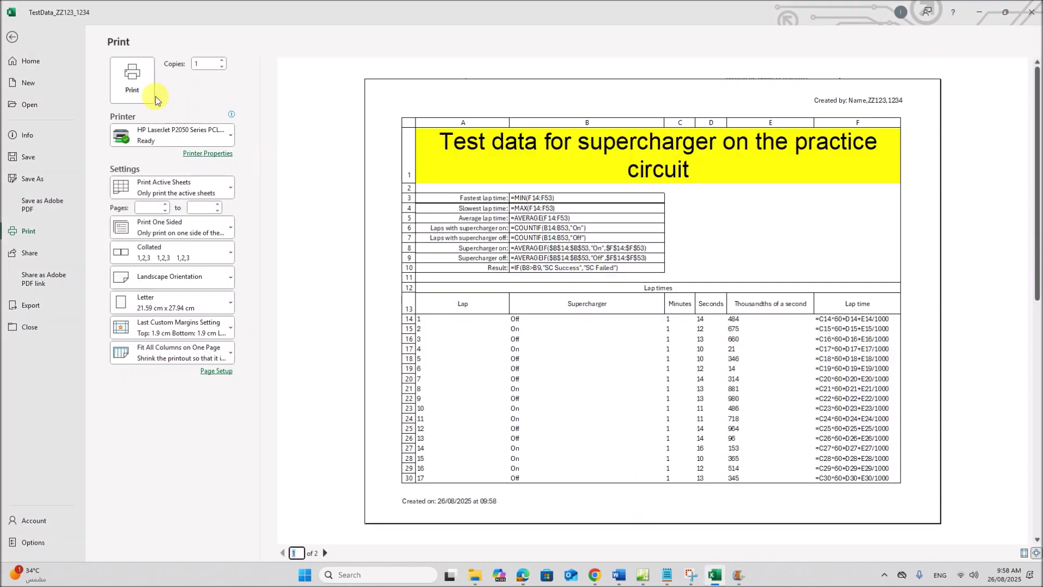
- Turn off Show Formulas so the sheet displays calculated values again
click(16, 38)
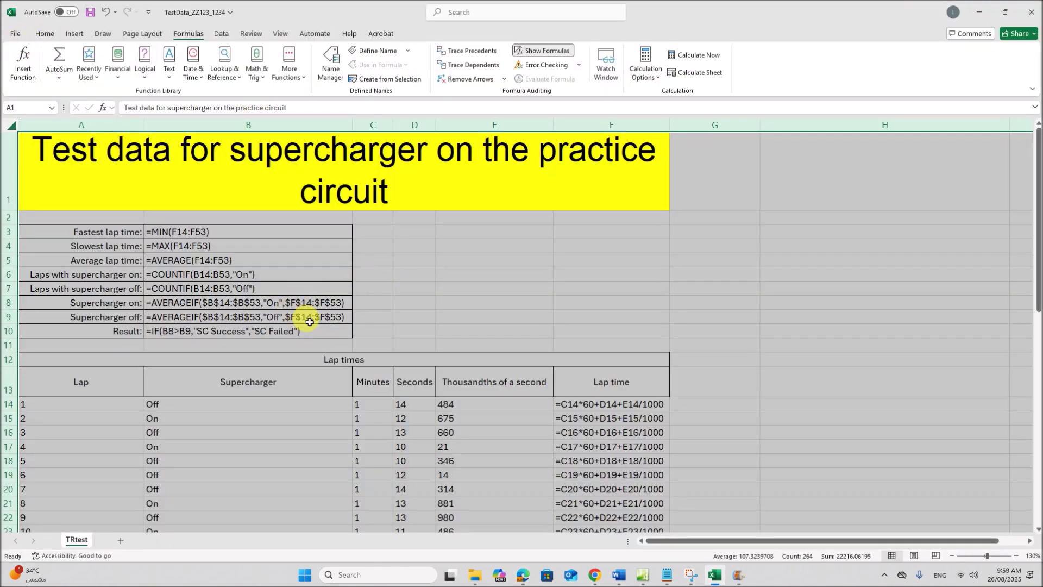
click(442, 314)
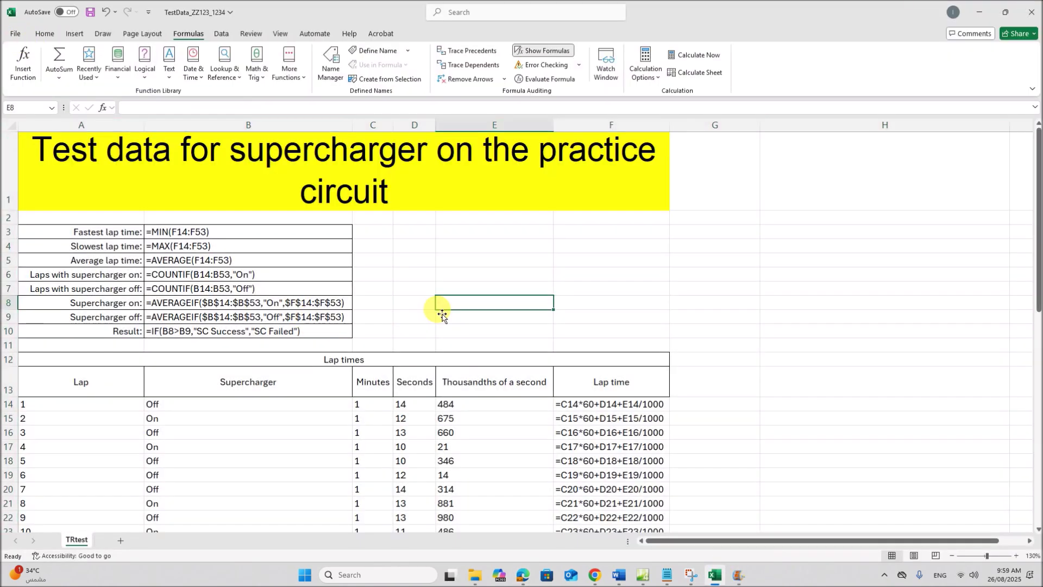
click(544, 50)
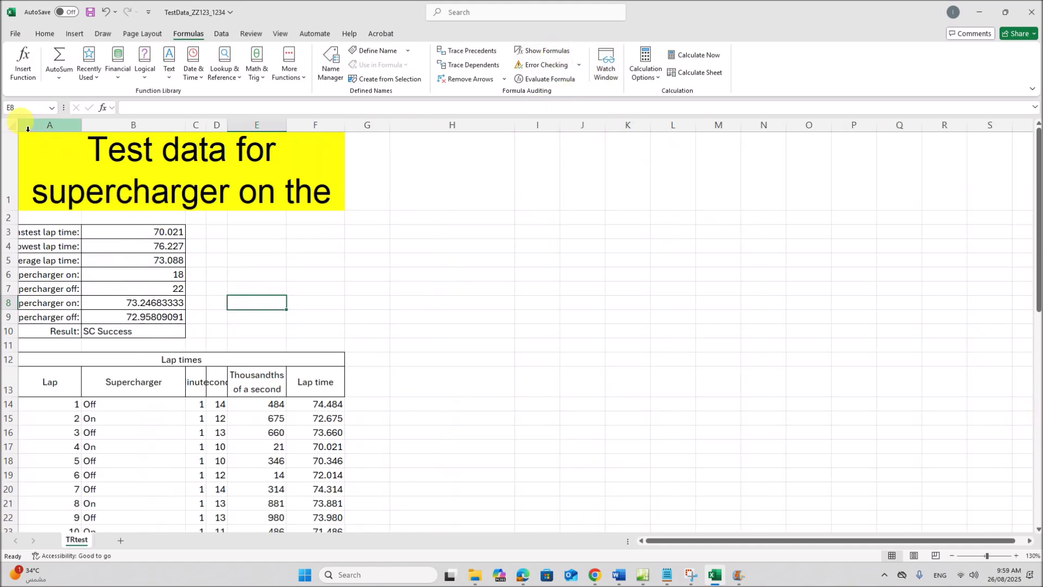
- Autofit all column widths and drag column A wider so its labels show fully
click(13, 128)
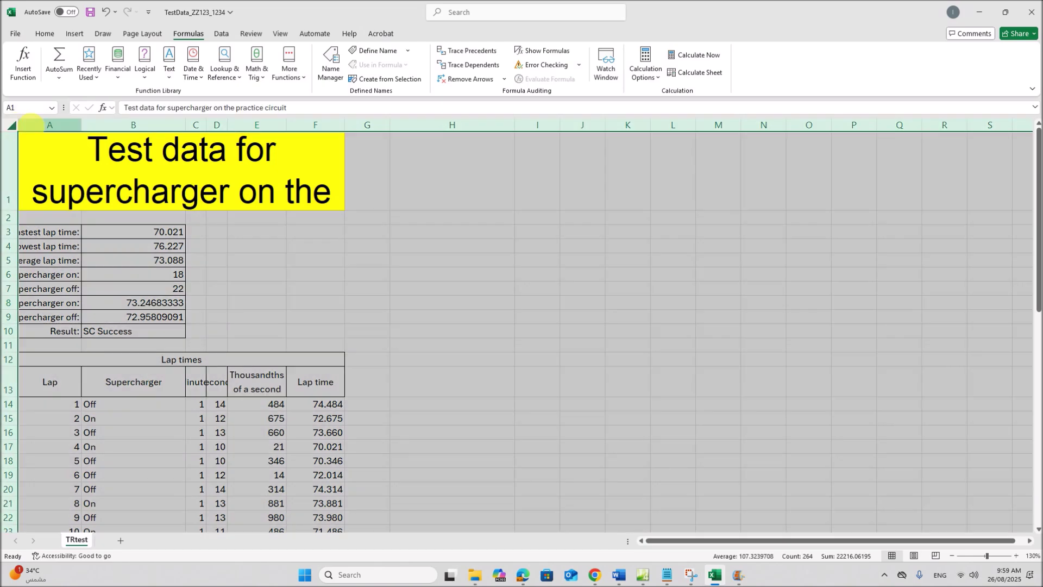
double_click(82, 125)
click(320, 302)
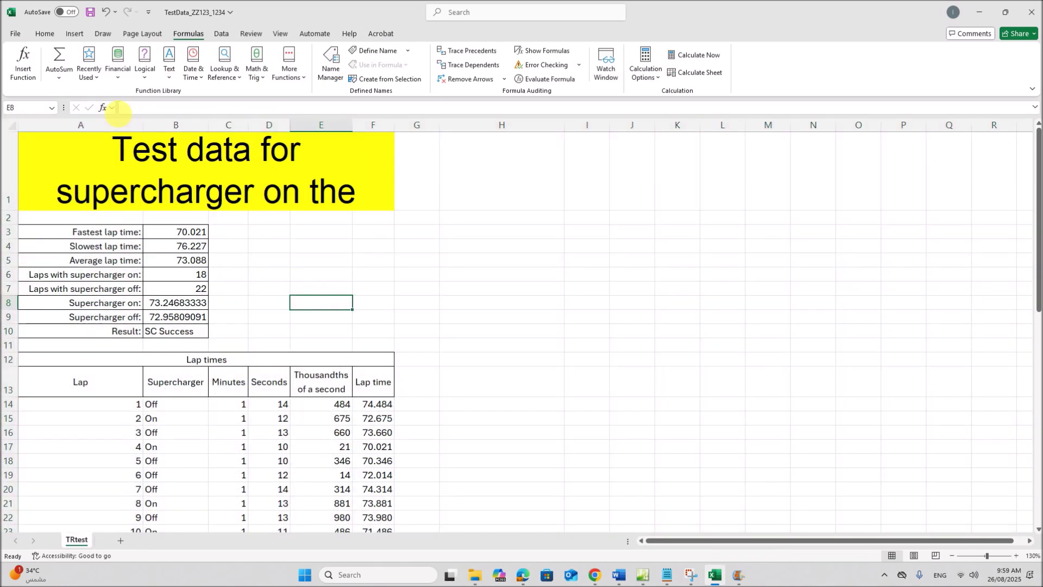
drag(143, 126, 195, 126)
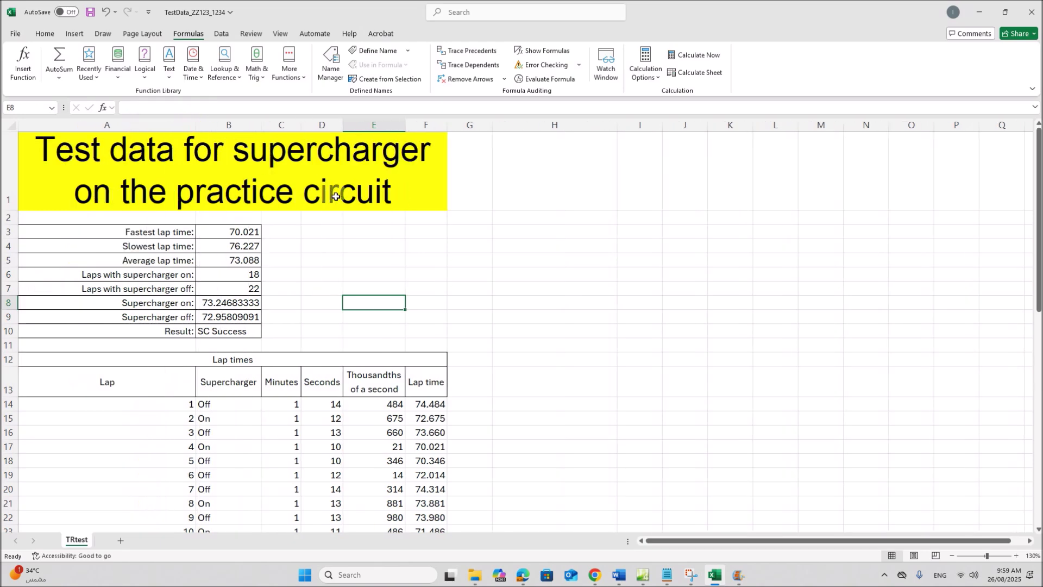
scroll(478, 312, down, 1)
scroll(484, 316, up, 1)
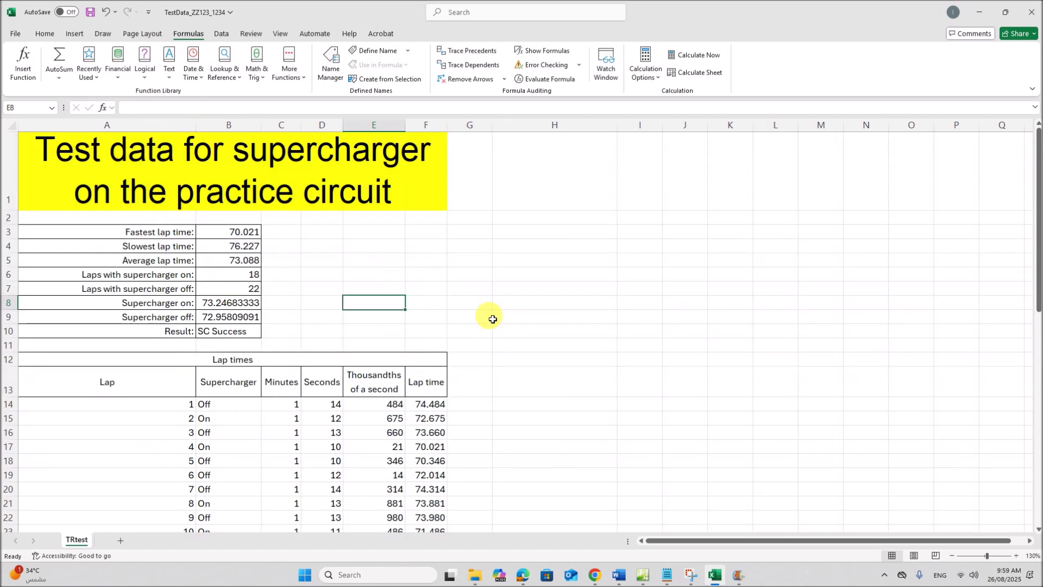
click(12, 36)
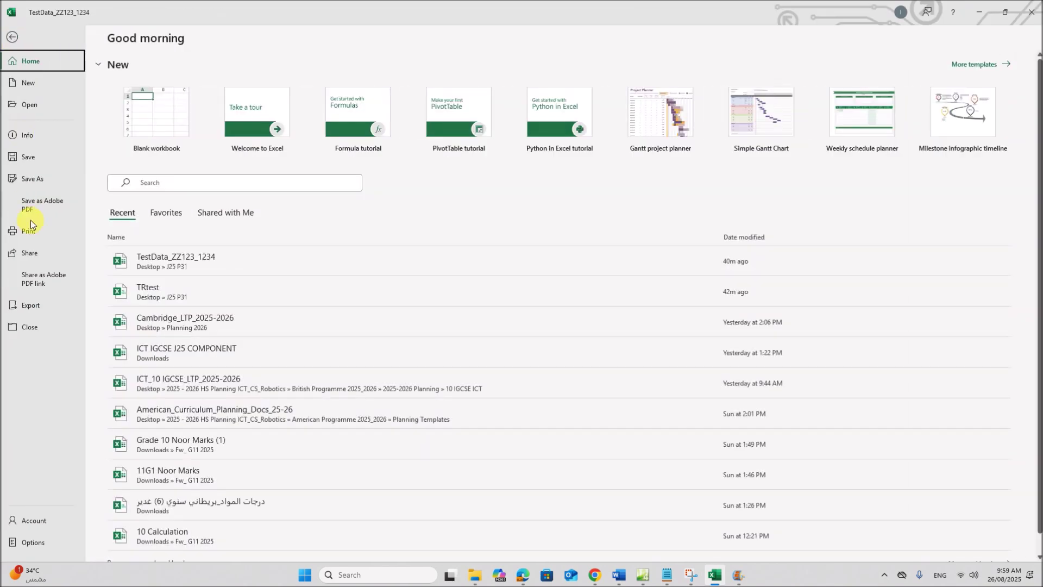
- Set the values printout to Portrait Orientation with Row and column headings unticked
click(38, 233)
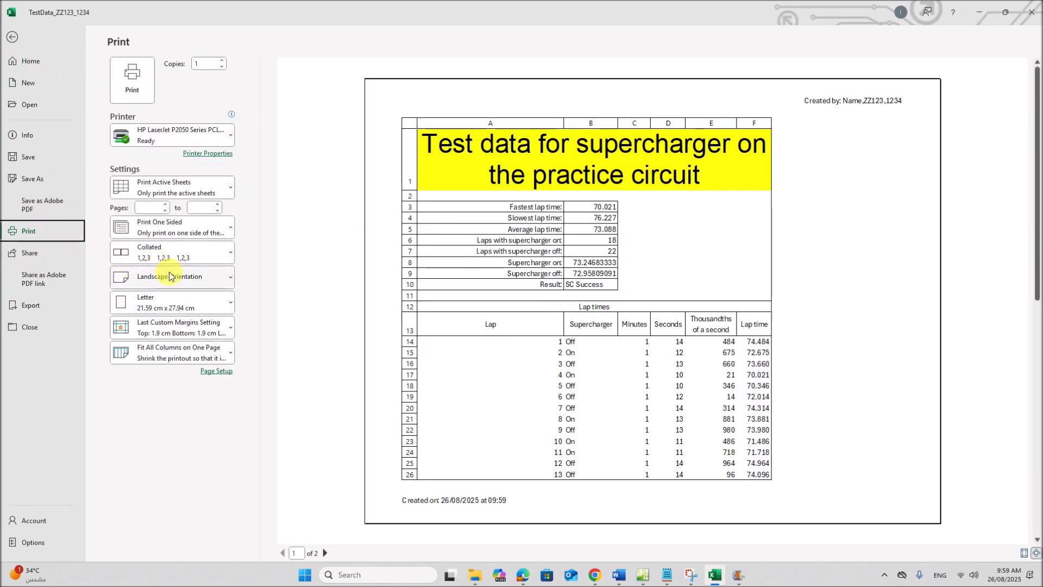
click(173, 282)
click(173, 304)
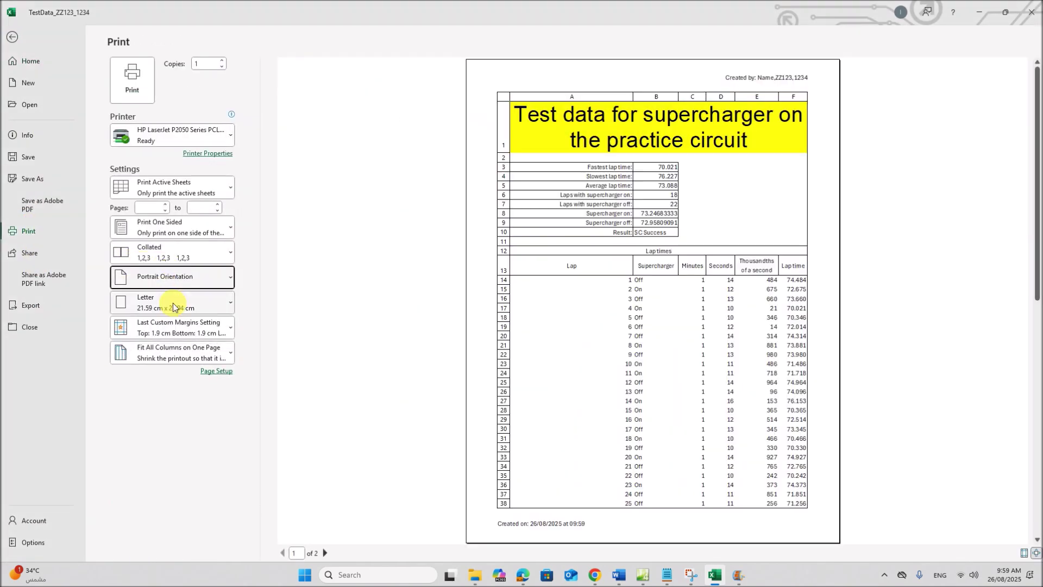
click(217, 371)
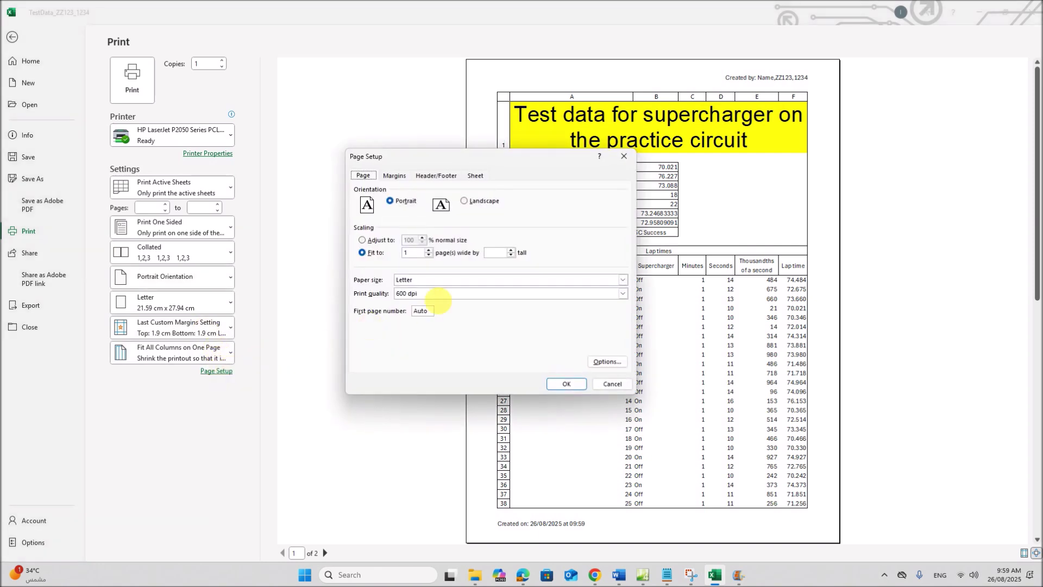
click(476, 176)
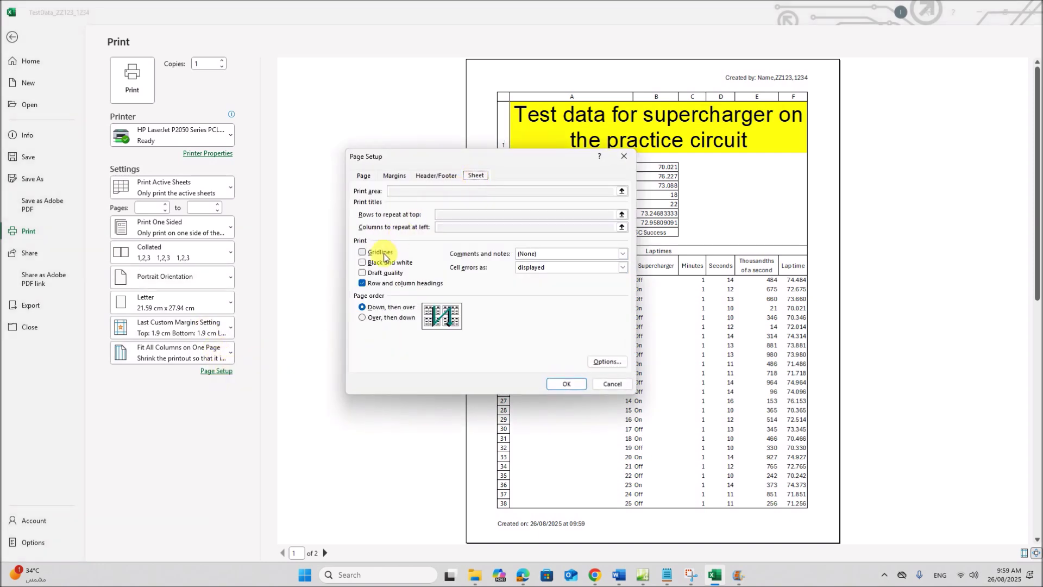
click(565, 383)
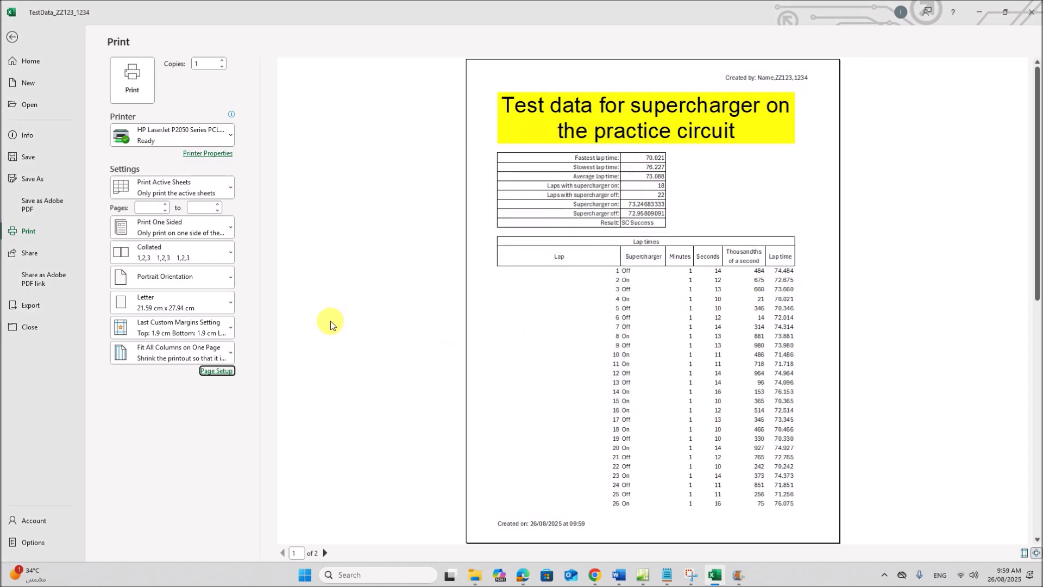
- Highlight the single-page requirement in the question paper PDF
click(522, 575)
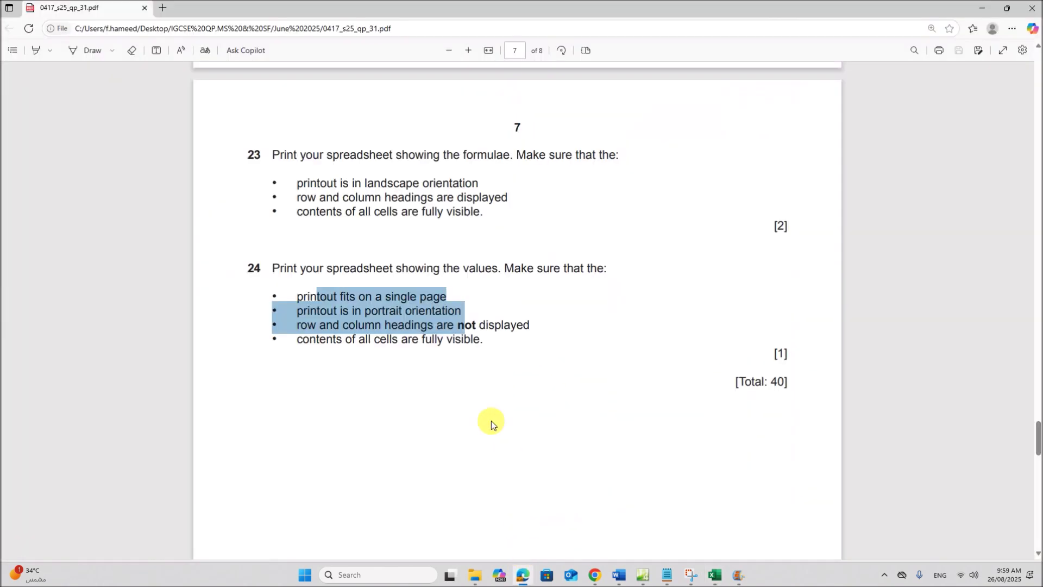
click(408, 318)
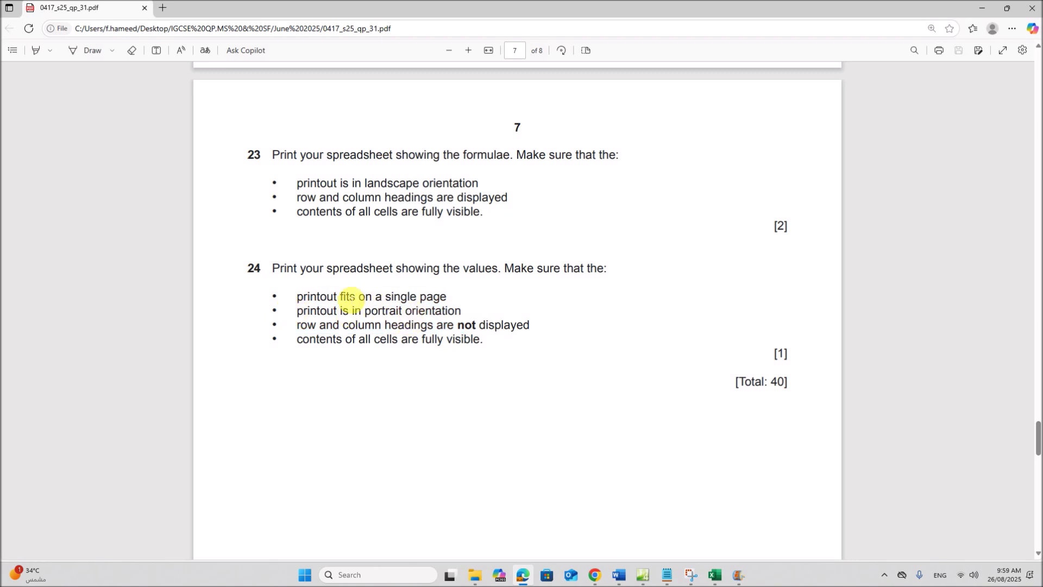
drag(347, 296, 447, 297)
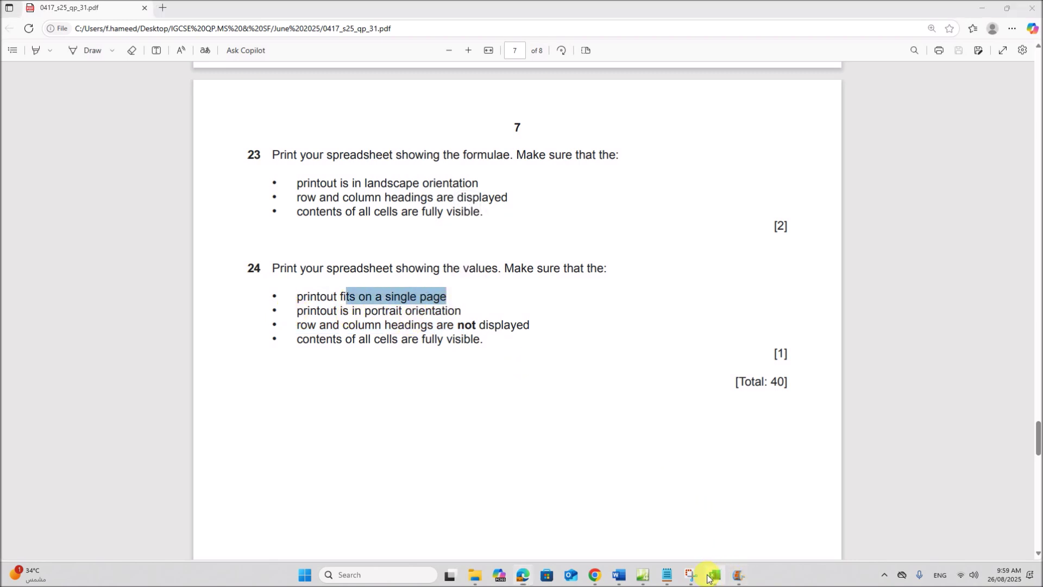
click(715, 575)
click(170, 357)
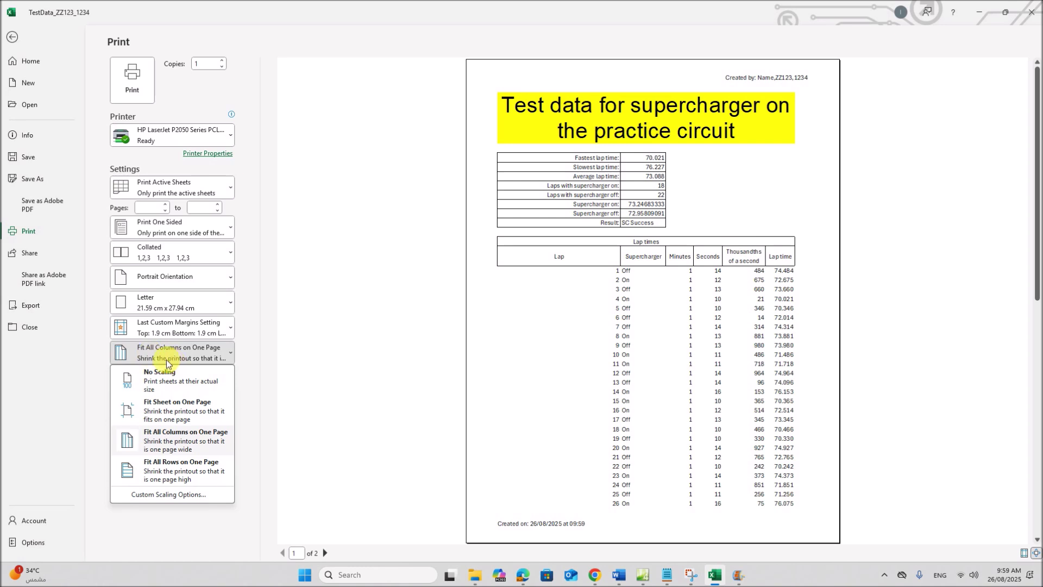
- Choose Fit Sheet on One Page scaling for the portrait values printout
click(184, 409)
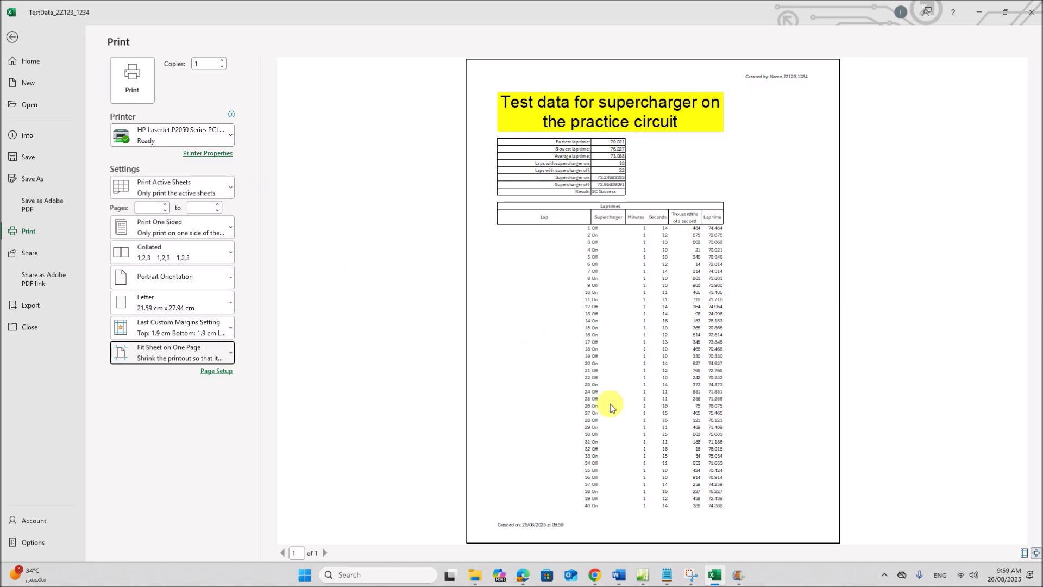
click(520, 575)
scroll(513, 397, down, 10)
scroll(510, 403, up, 9)
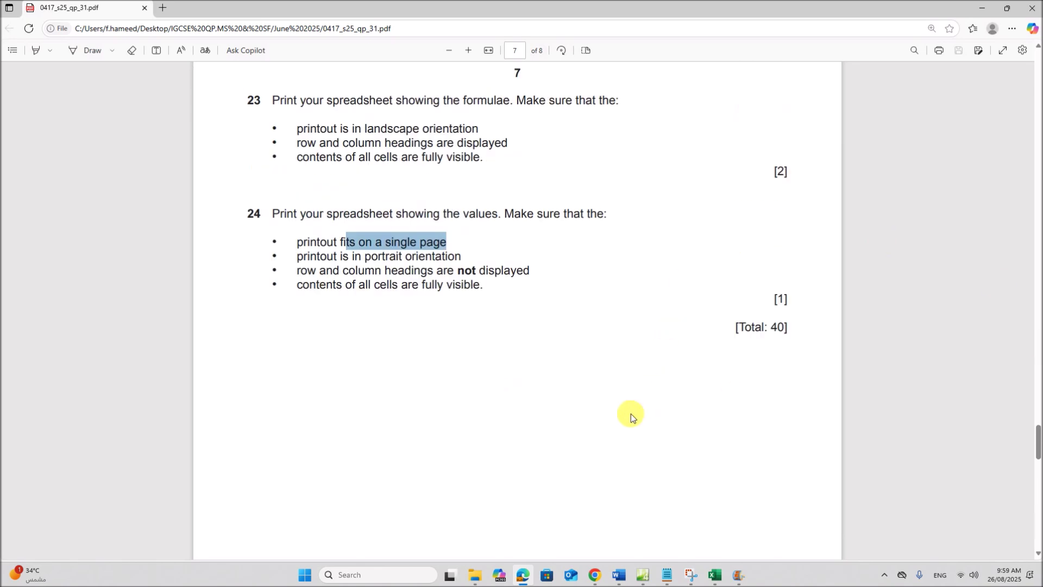
scroll(612, 379, up, 10)
scroll(616, 376, up, 15)
scroll(618, 376, up, 5)
scroll(618, 376, down, 15)
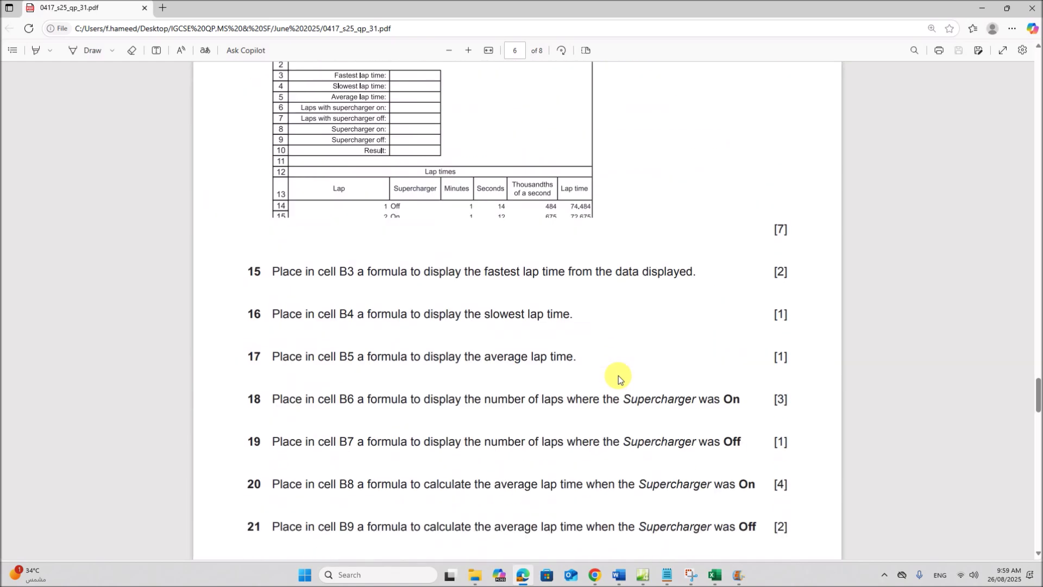